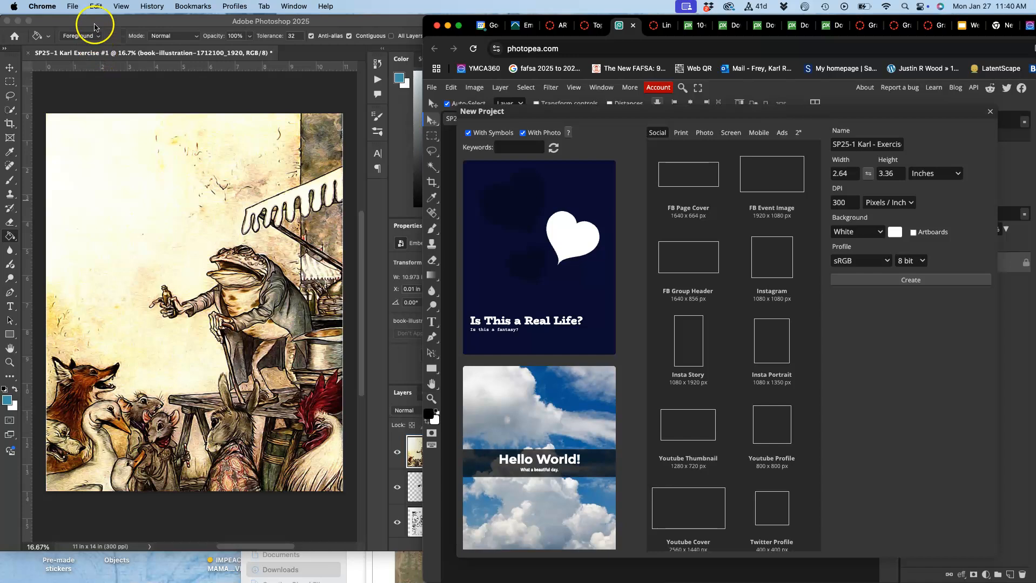
# - In Photoshop, create a new document 11 inches wide and 14 inches high at 300 pixels per inch
pyautogui.click(100, 5)
pyautogui.click(108, 23)
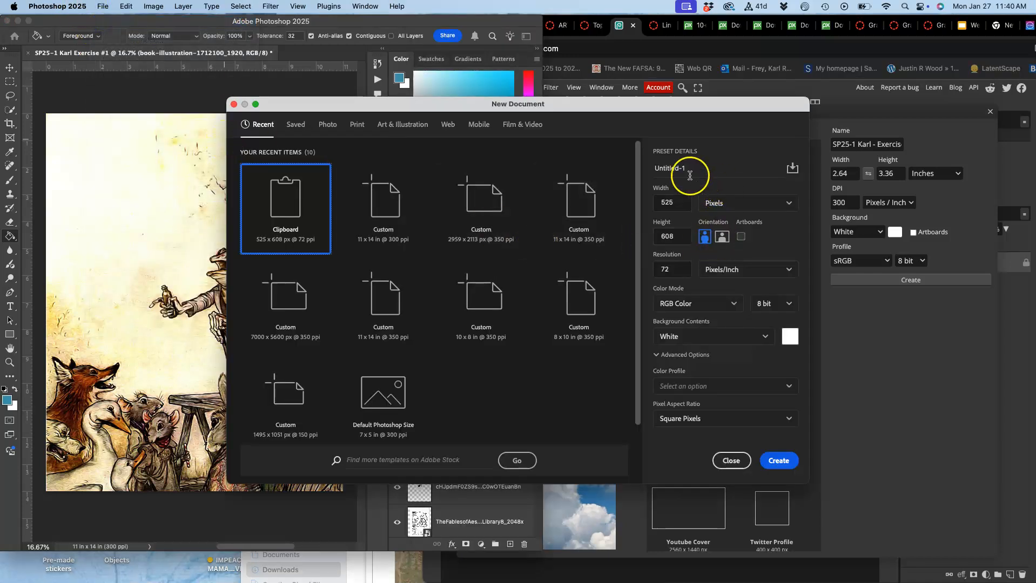
pyautogui.click(716, 203)
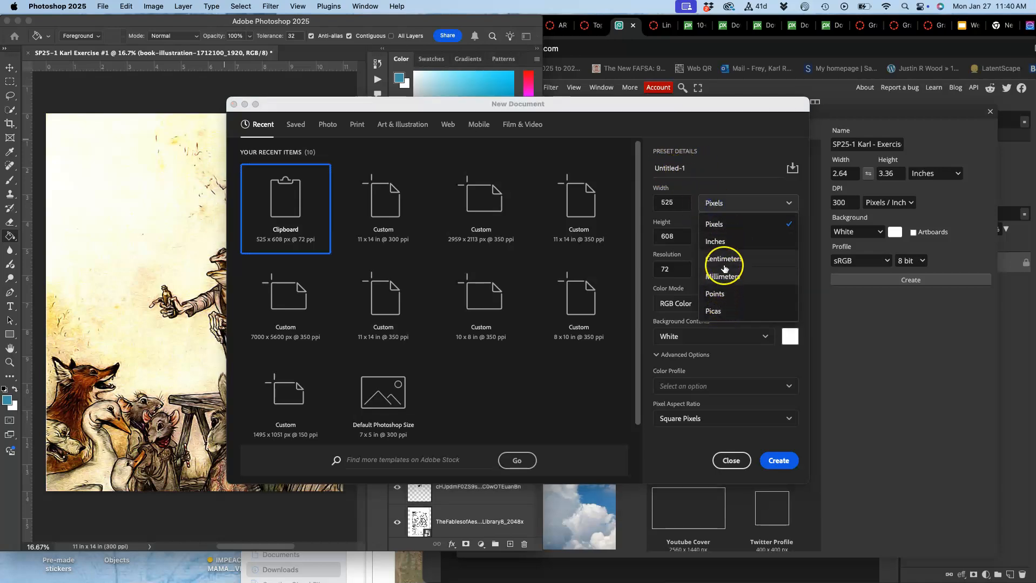
pyautogui.click(722, 242)
pyautogui.click(674, 203)
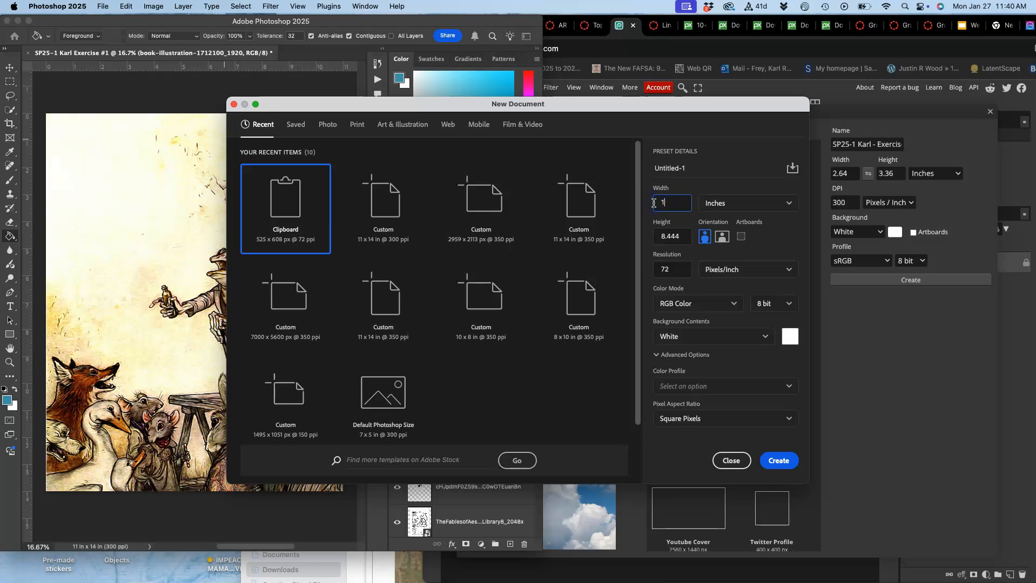
pyautogui.click(669, 237)
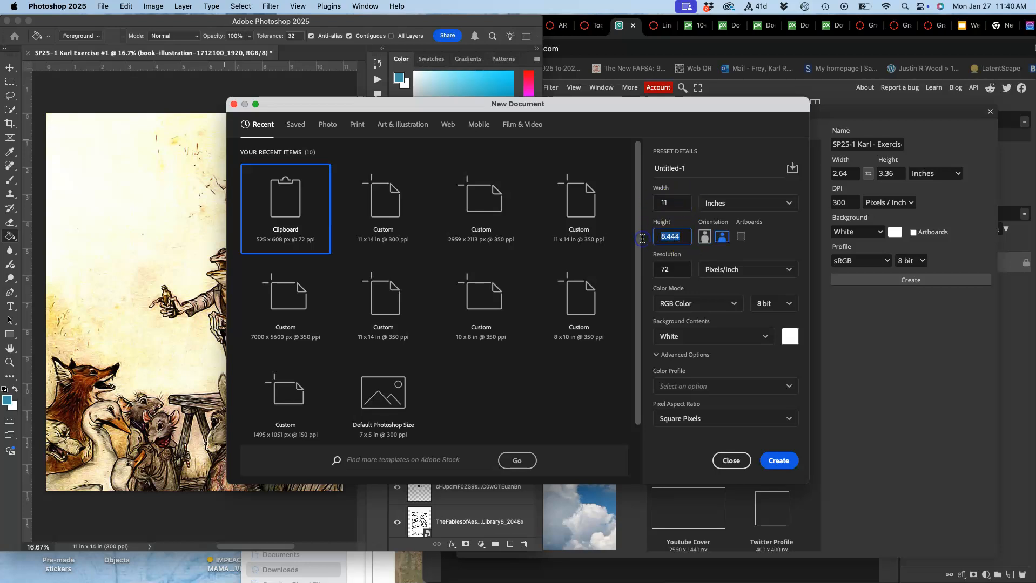
pyautogui.click(664, 269)
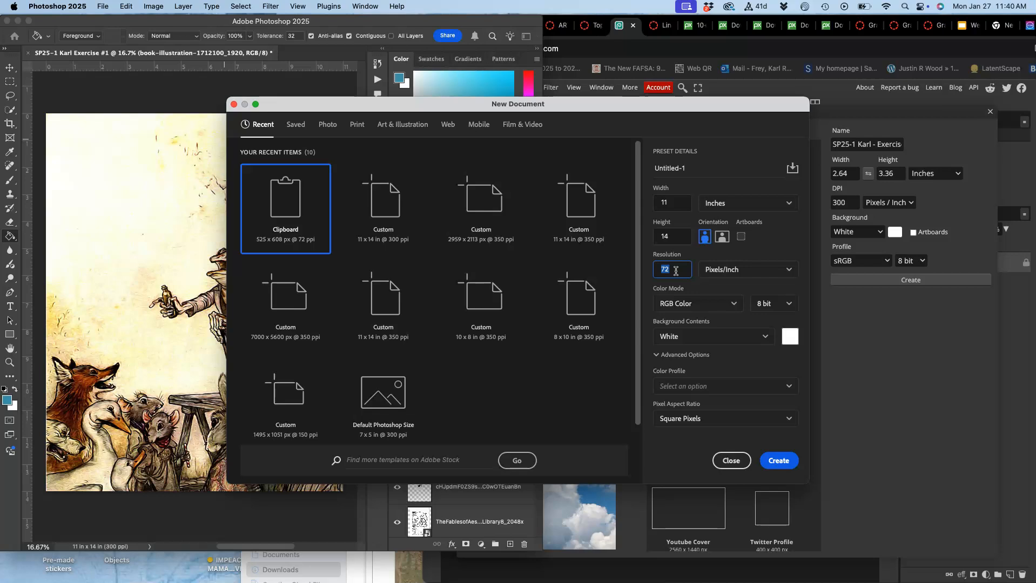
pyautogui.write('300')
pyautogui.click(777, 460)
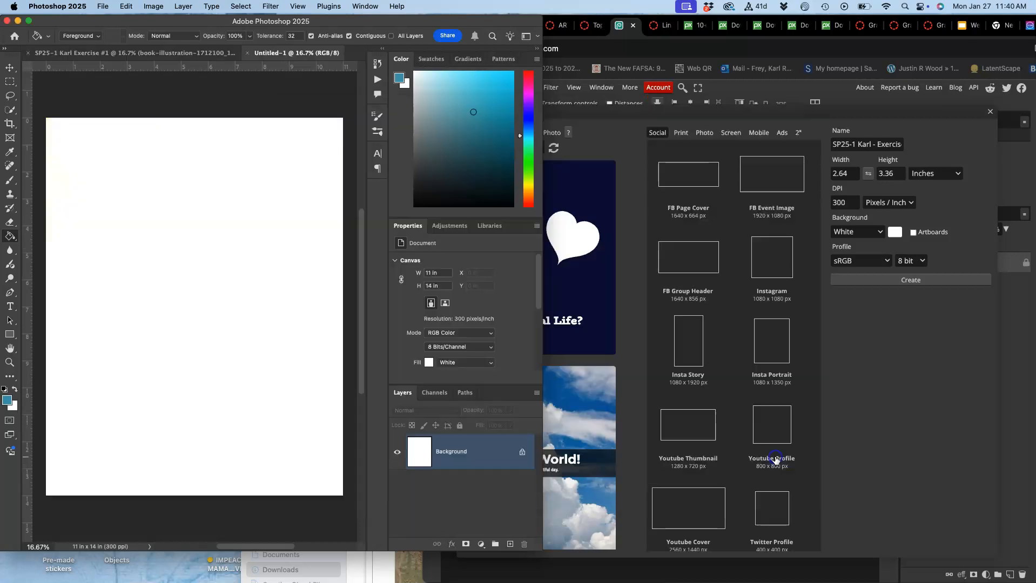
# - Switch to Photopea in Chrome and create a new project 11 by 14 inches at 300 DPI
pyautogui.click(803, 331)
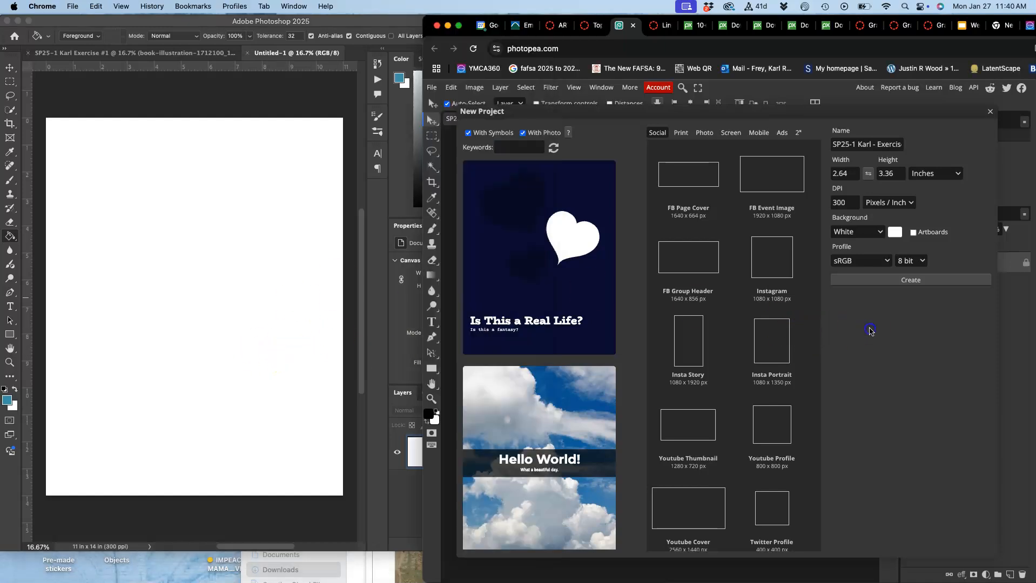
pyautogui.click(850, 175)
pyautogui.click(886, 173)
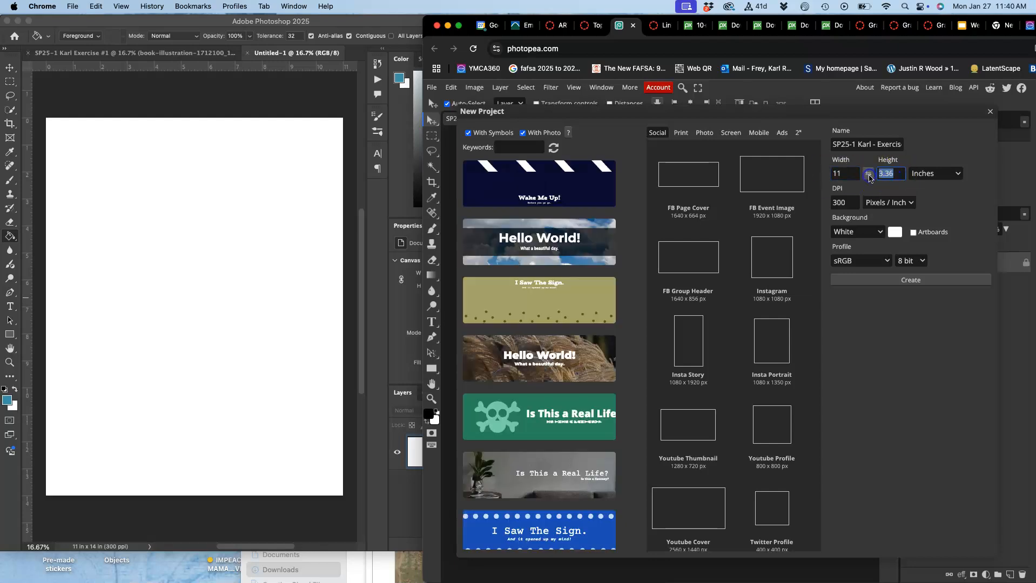
pyautogui.click(856, 203)
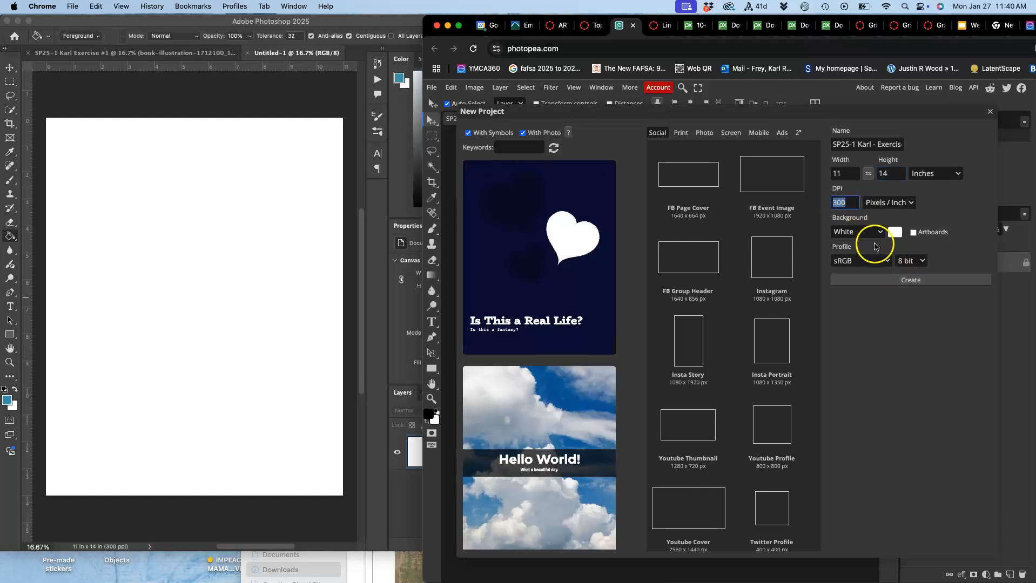
pyautogui.click(899, 280)
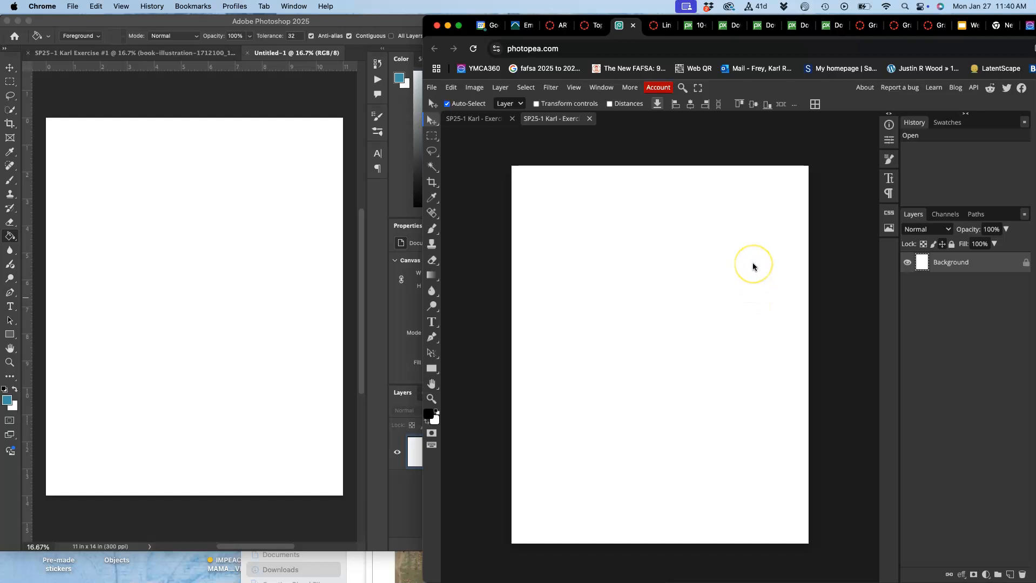
# - Switch to the Exercise #1 Line Art Jumble folder in Finder and place Fable_of_crane_-scaled.jpg in the blank Photoshop document
pyautogui.hotkey('ctrl', 'Up')
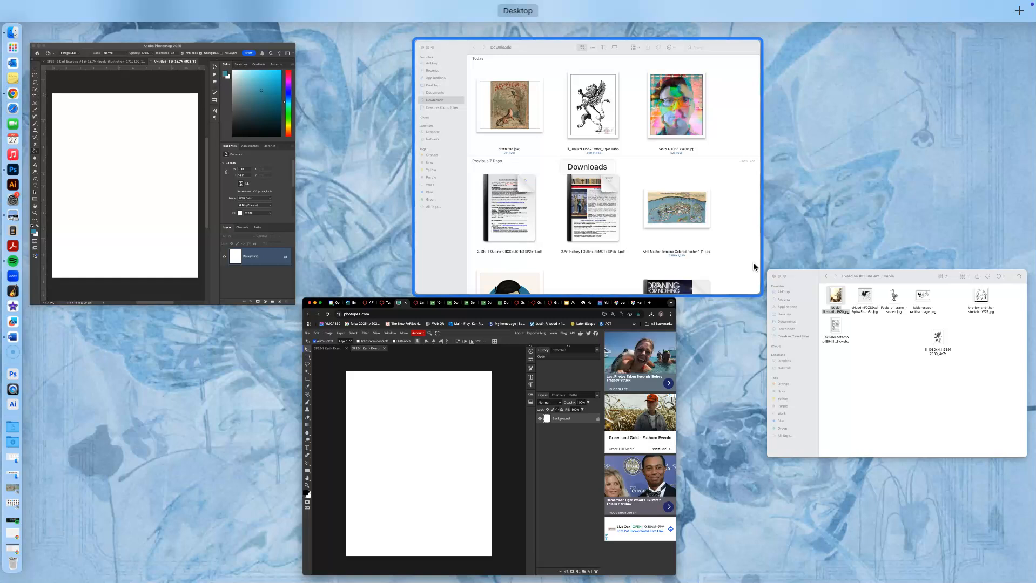
pyautogui.click(773, 277)
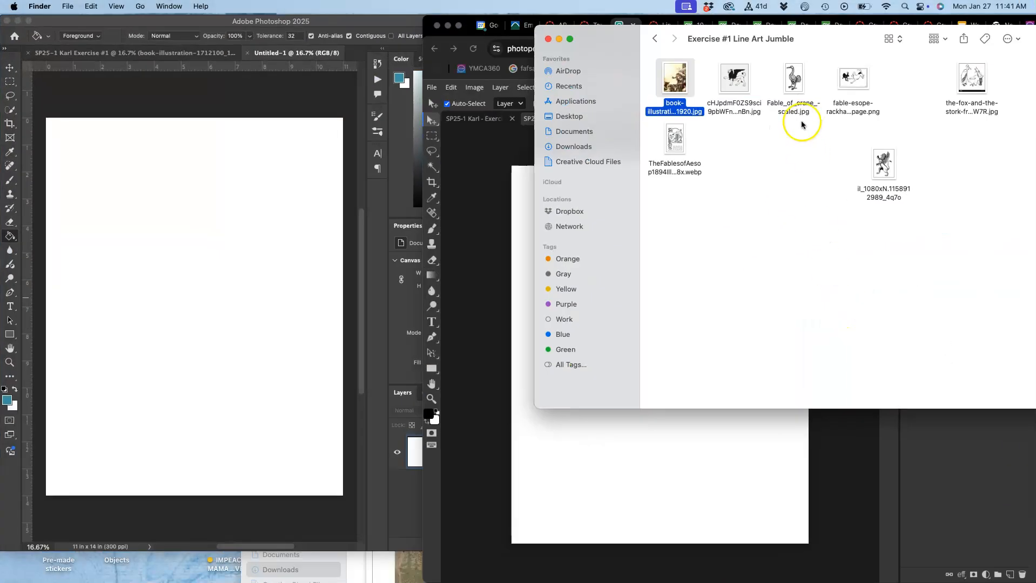
pyautogui.moveTo(790, 84); pyautogui.dragTo(212, 256)
pyautogui.press('Return')
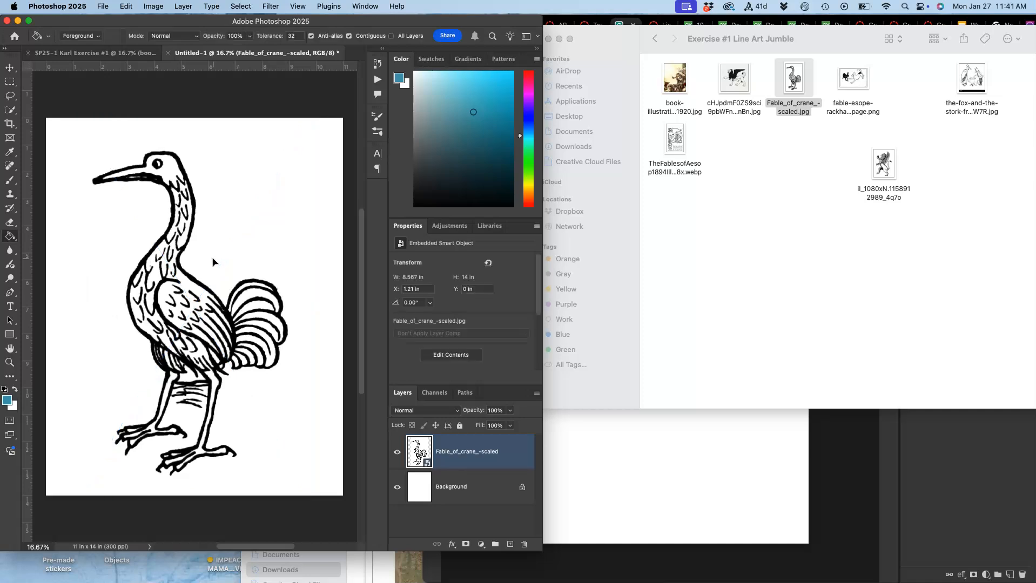
# - Move the Photopea window clear of the image folder and place Fable_of_crane_-scaled.jpg in the new Photopea project
pyautogui.click(672, 494)
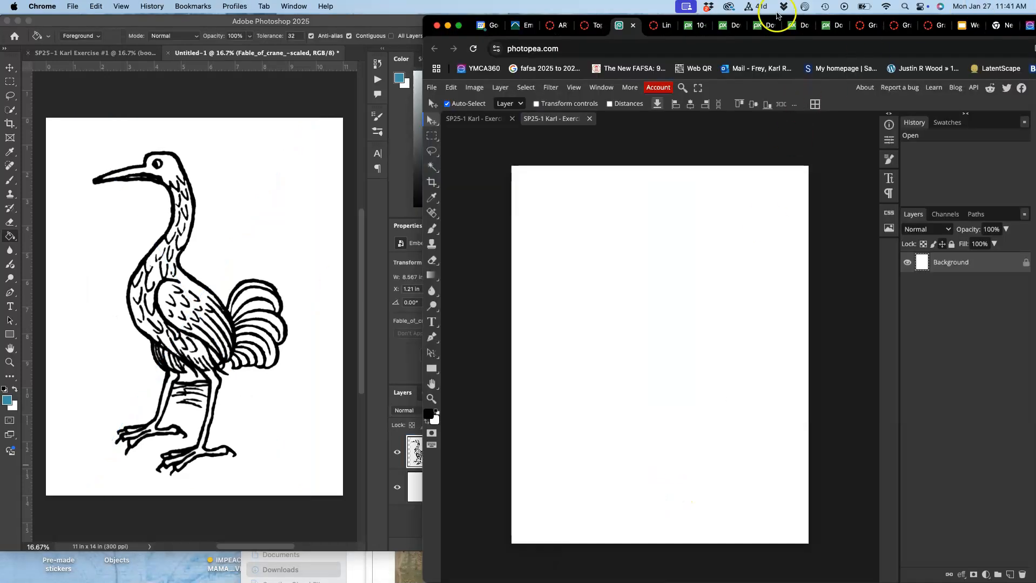
pyautogui.moveTo(465, 24); pyautogui.dragTo(500, 158)
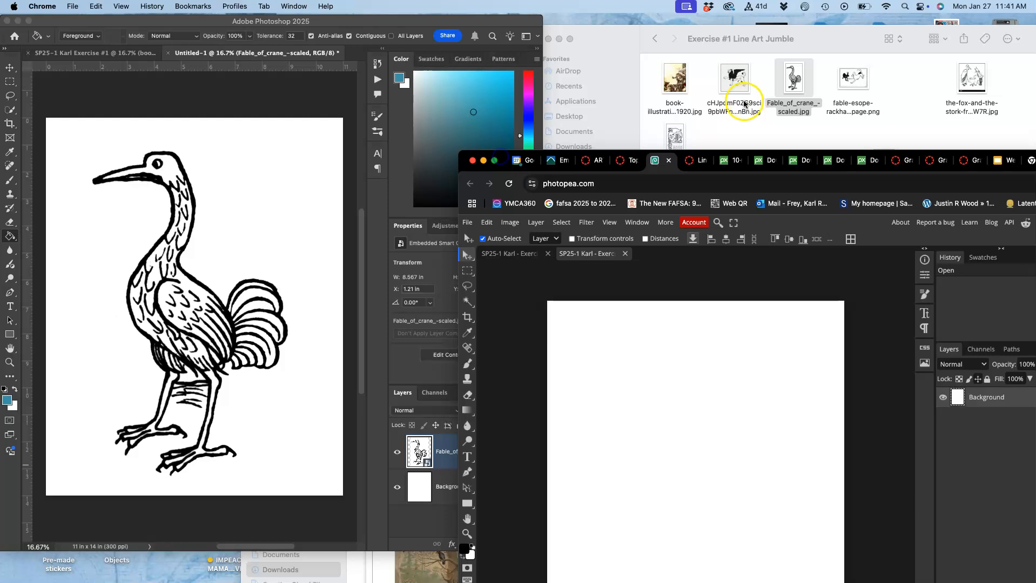
pyautogui.moveTo(796, 72); pyautogui.dragTo(679, 456)
pyautogui.press('Return')
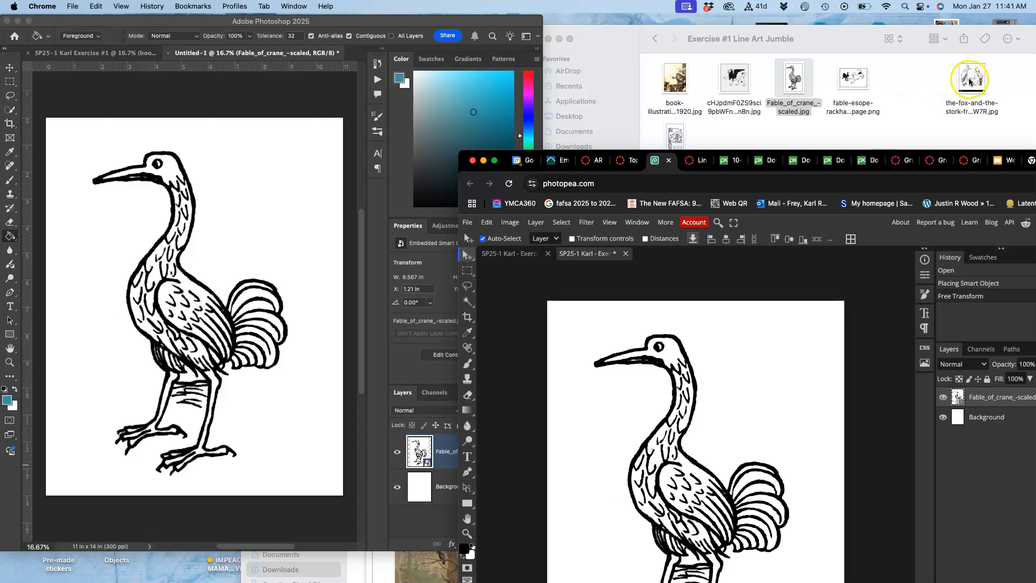
# - Place the TheFablesofAesop1894 .webp lion illustration from the Finder folder above the crane in the Photoshop document
pyautogui.click(674, 134)
pyautogui.moveTo(674, 134); pyautogui.dragTo(237, 196)
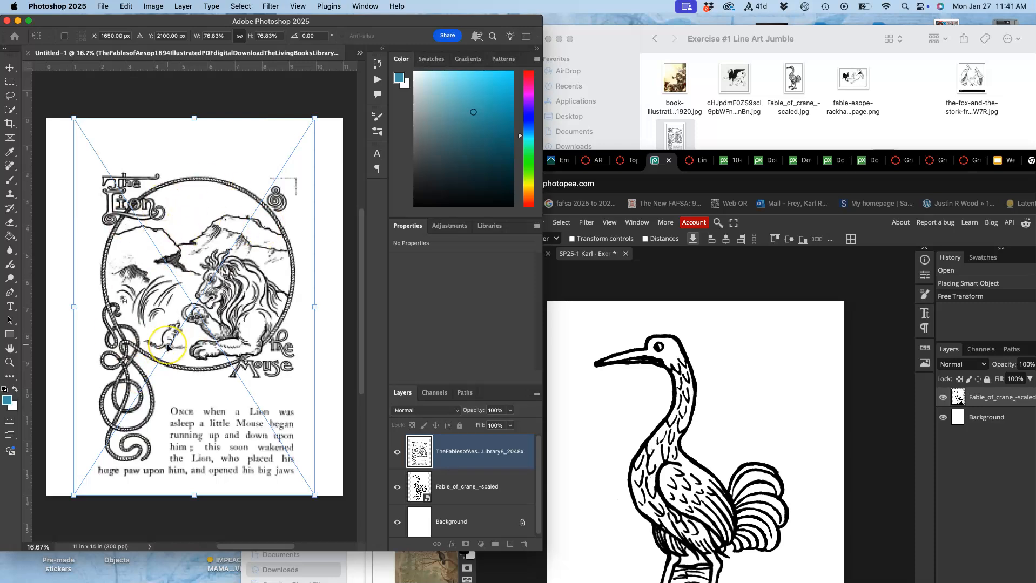
pyautogui.press('Return')
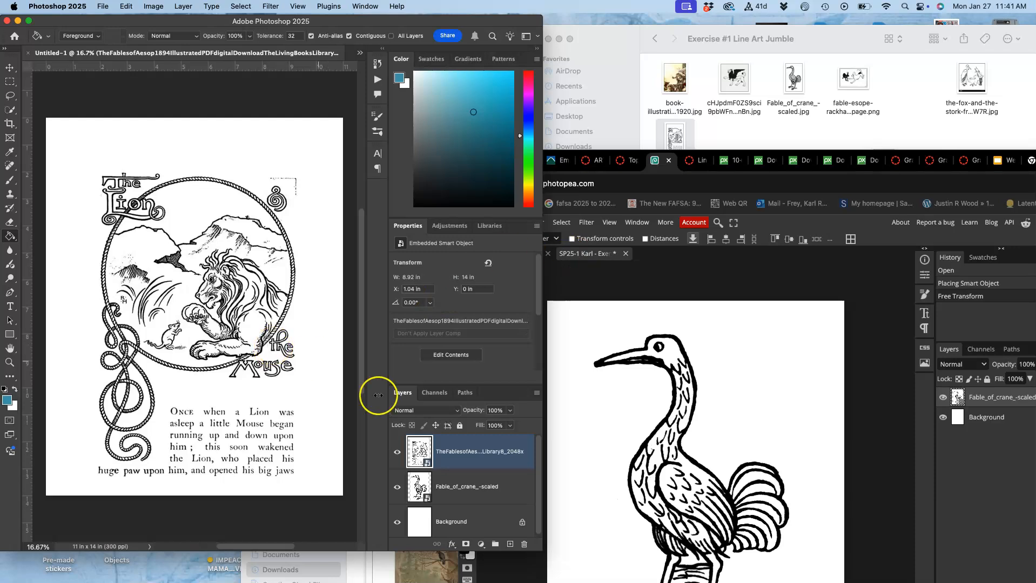
pyautogui.scroll(-1, 456, 490)
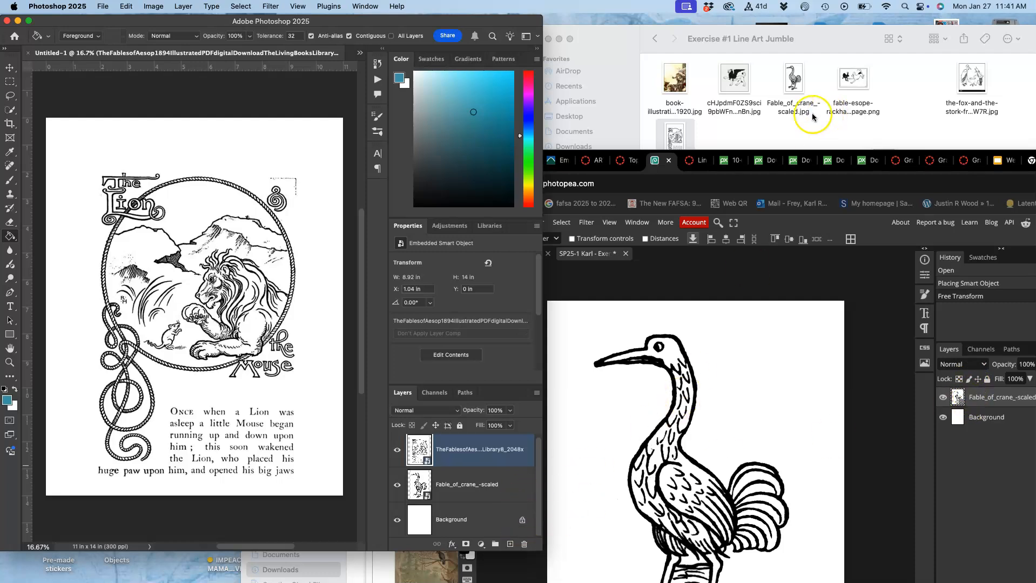
# - Place the same TheFablesofAesop1894 .webp illustration above the crane in the Photopea project
pyautogui.click(783, 133)
pyautogui.moveTo(676, 140); pyautogui.dragTo(700, 442)
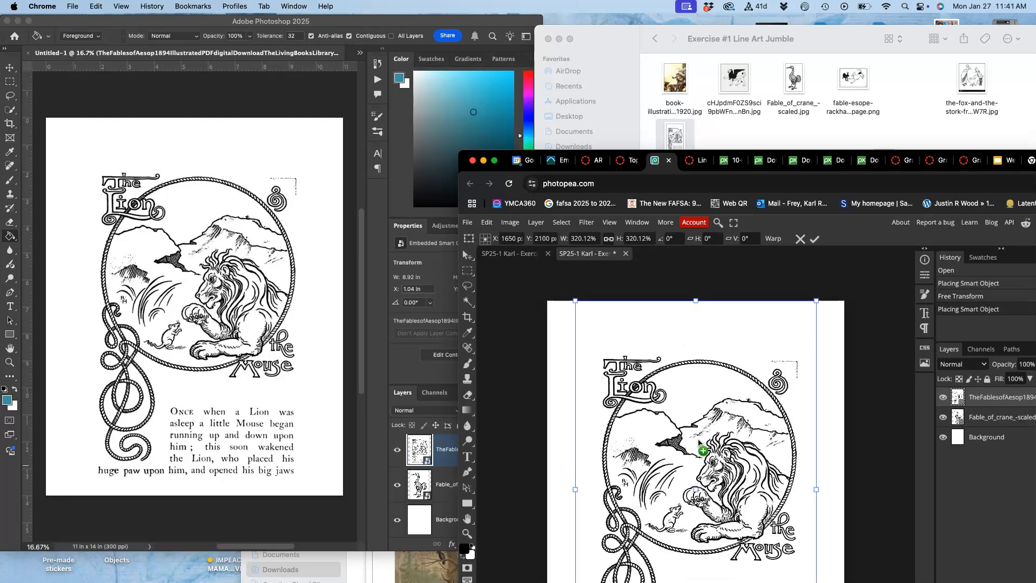
pyautogui.click(424, 454)
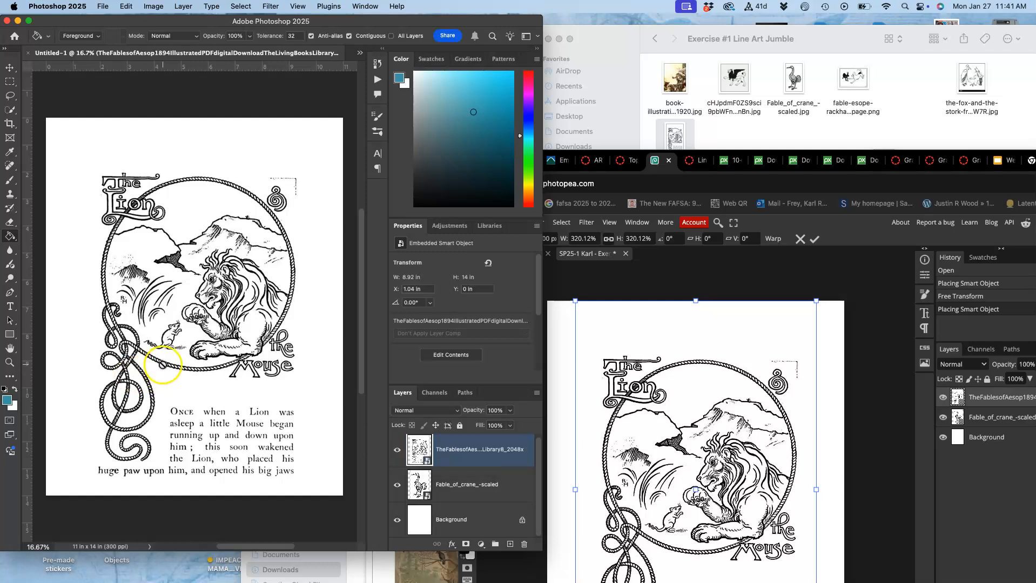
# - Return to Photoshop and check the document's width, height and resolution in the Image Size dialog
pyautogui.click(804, 133)
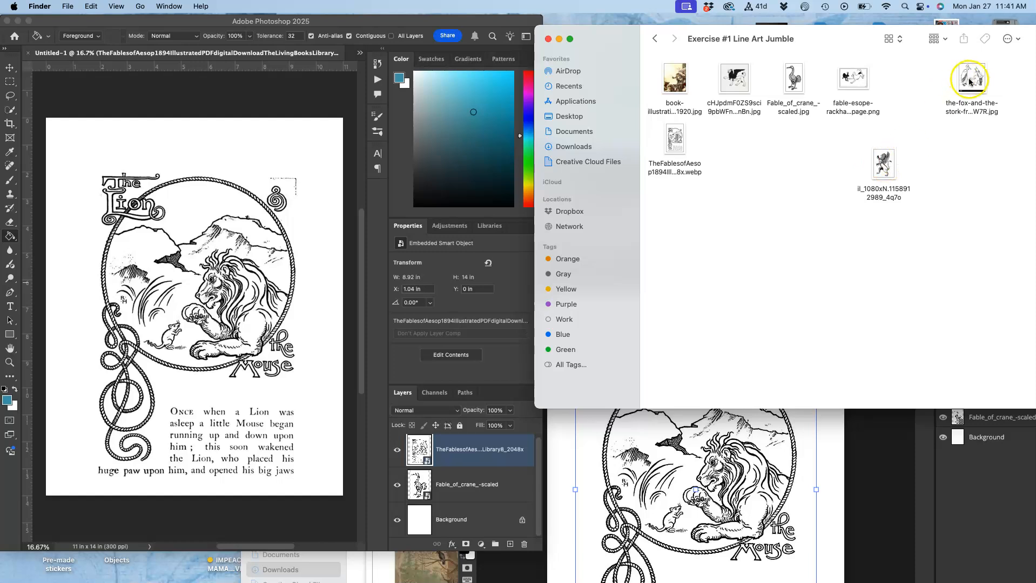
pyautogui.click(277, 134)
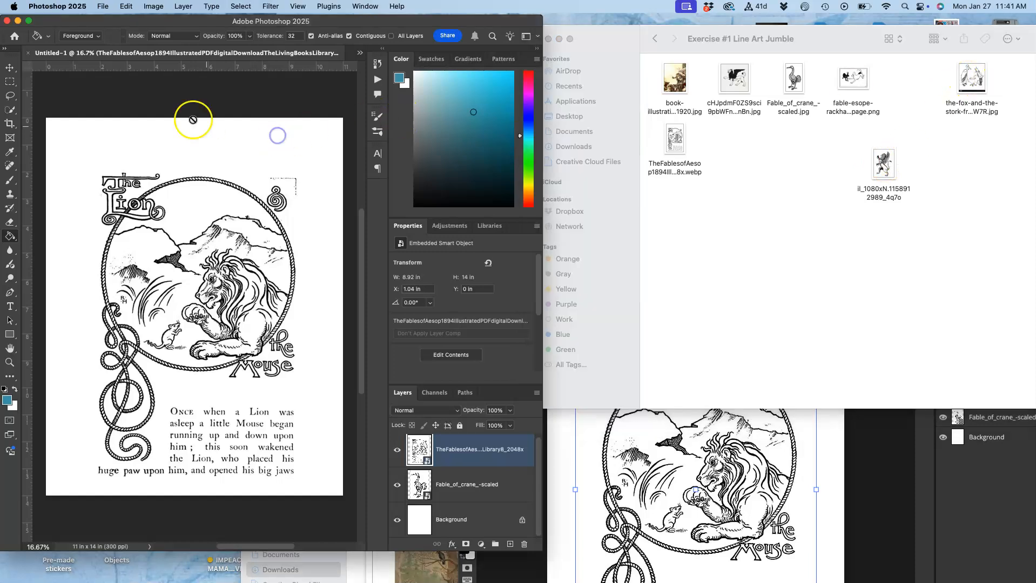
pyautogui.click(149, 7)
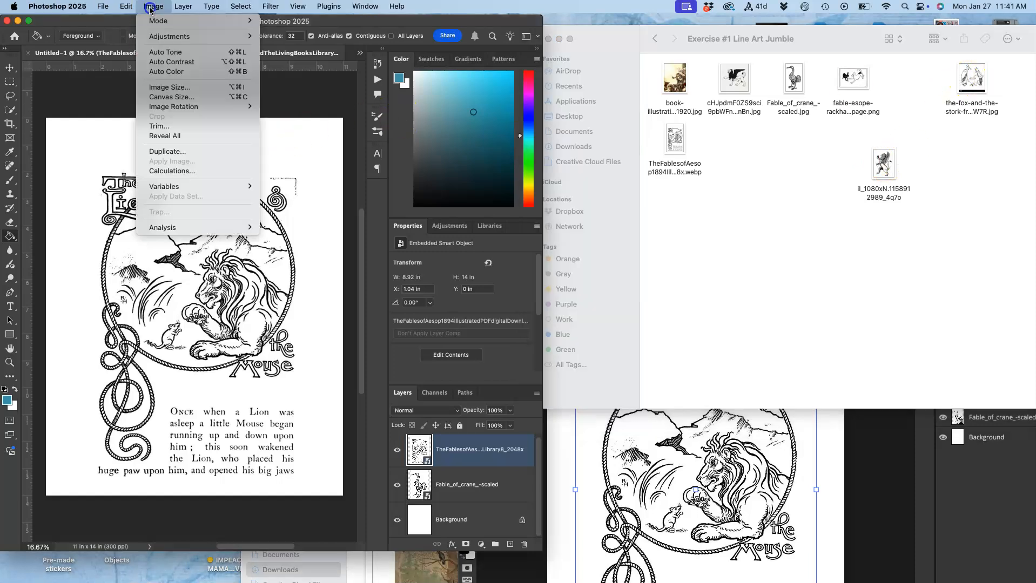
pyautogui.click(167, 89)
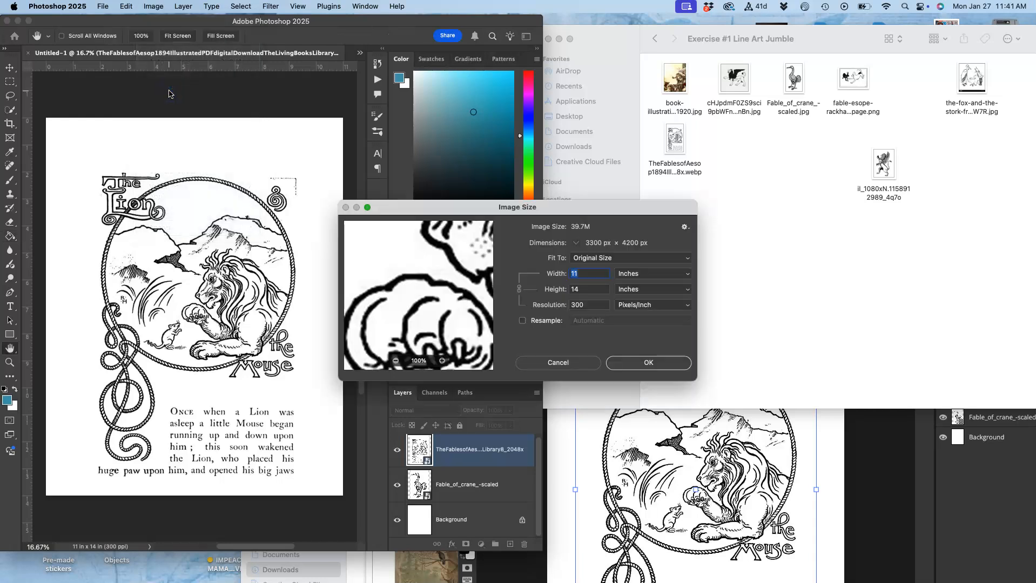
pyautogui.click(152, 6)
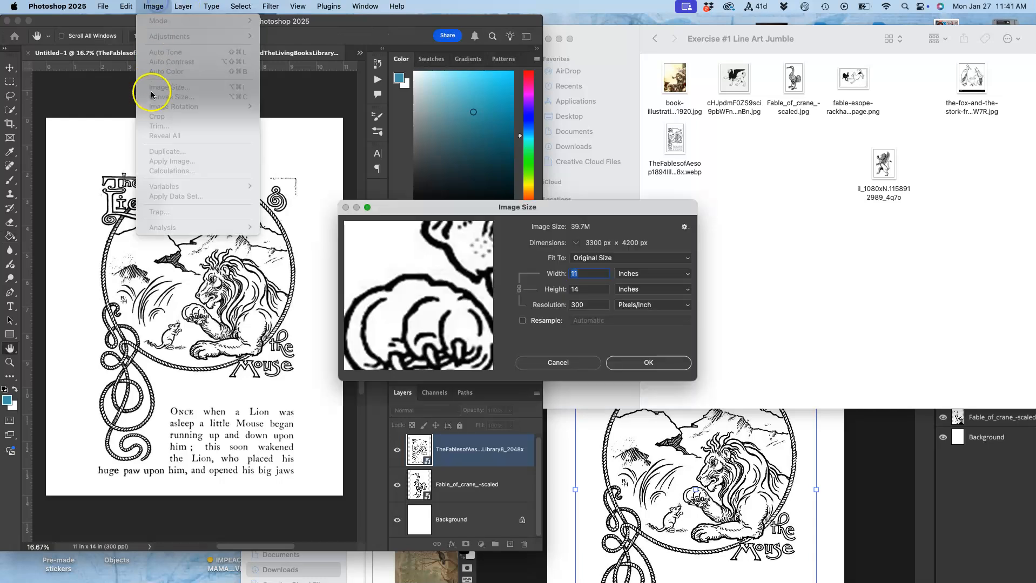
pyautogui.click(513, 211)
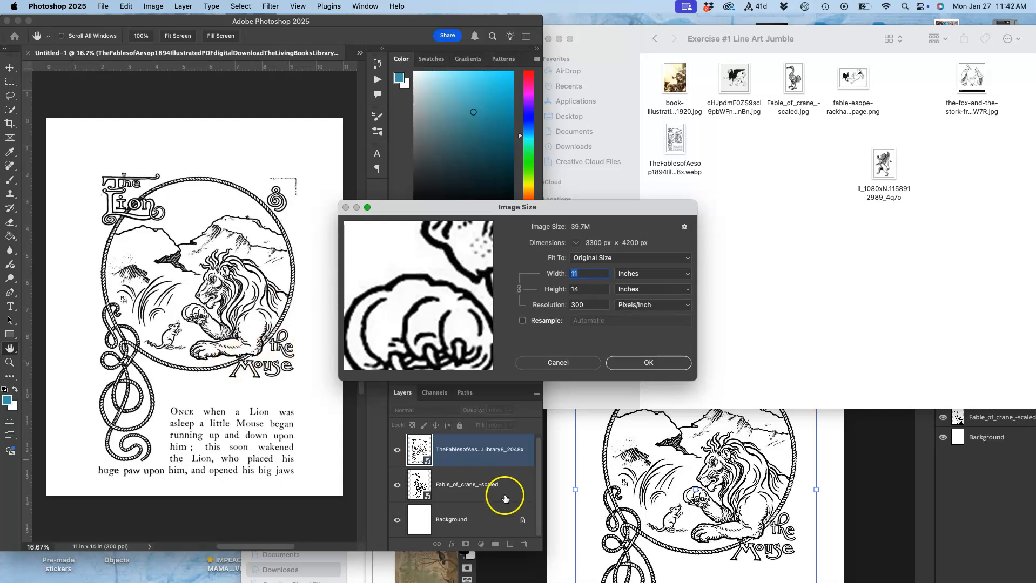
pyautogui.click(638, 363)
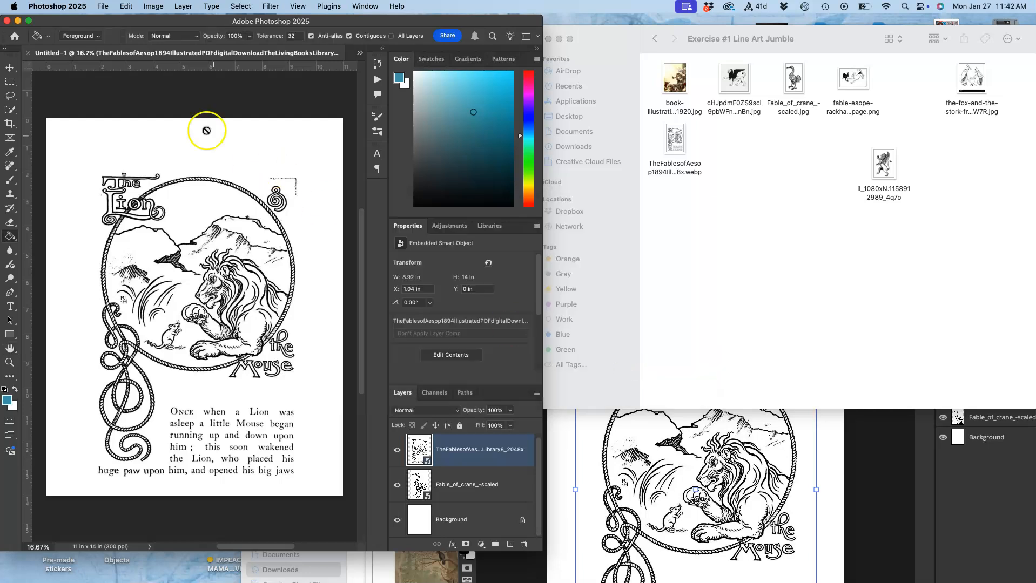
# - Save the document to the Desktop in Photoshop format, naming it with the student's name followed by "Exercise #1 Morning Digital"
pyautogui.click(104, 7)
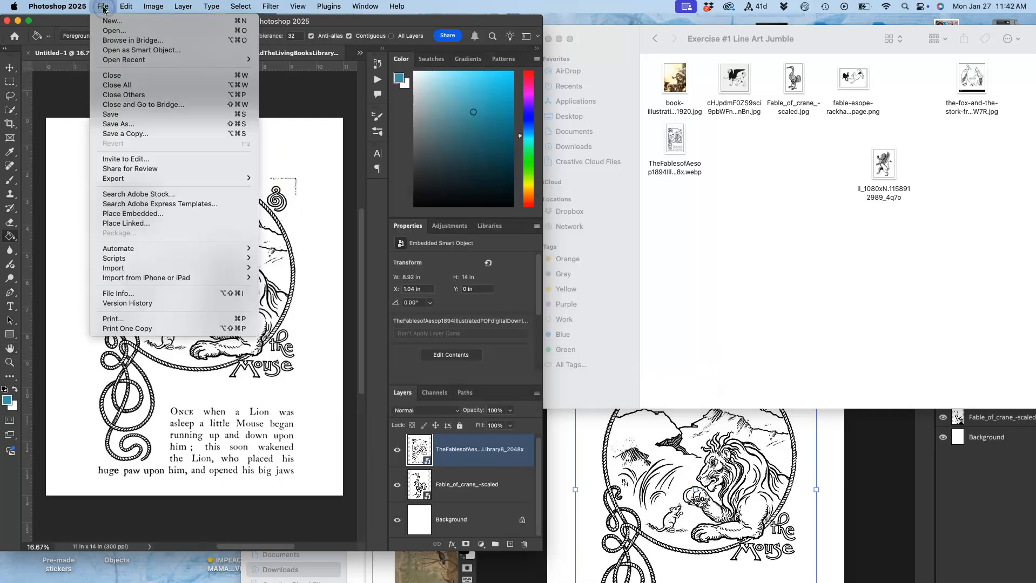
pyautogui.click(127, 125)
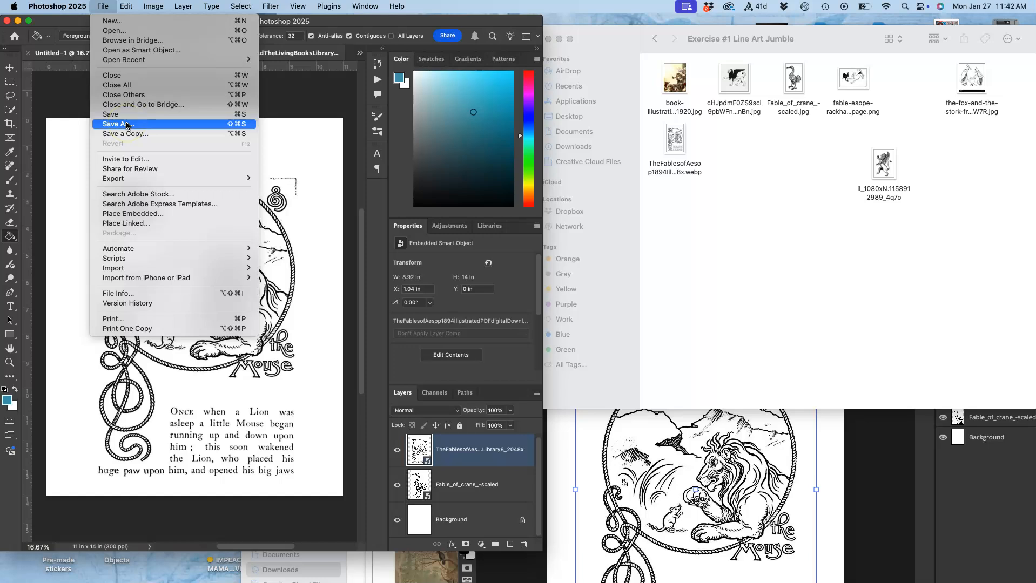
pyautogui.click(126, 124)
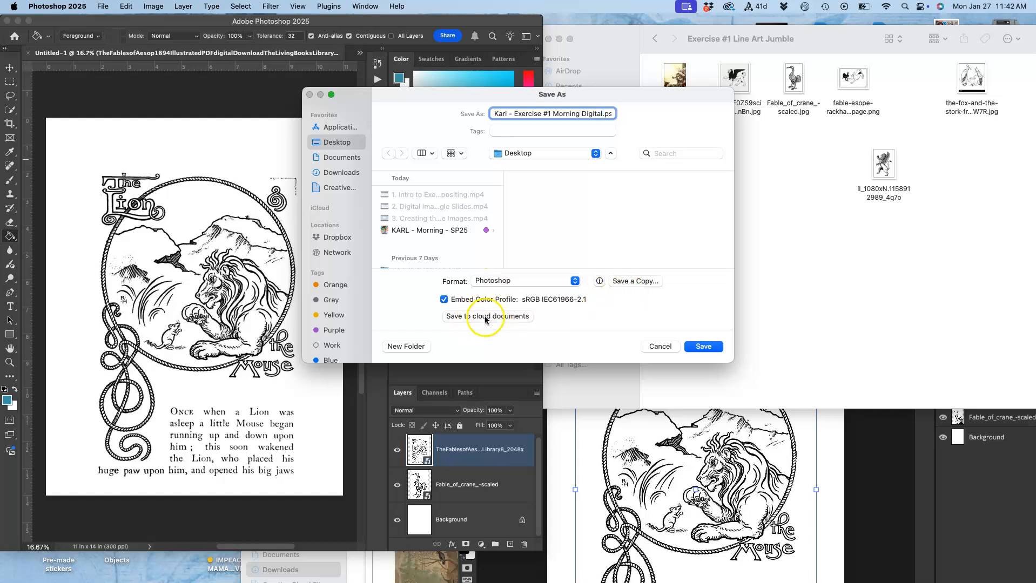
pyautogui.click(701, 346)
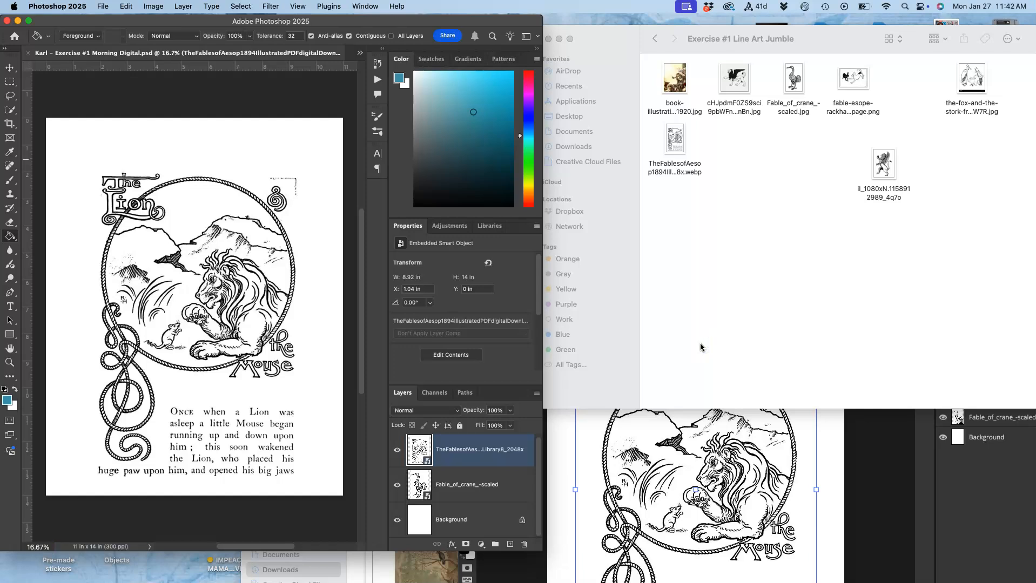
# - Bring the Chrome window forward and load photopea.com in a new browser tab
pyautogui.click(615, 449)
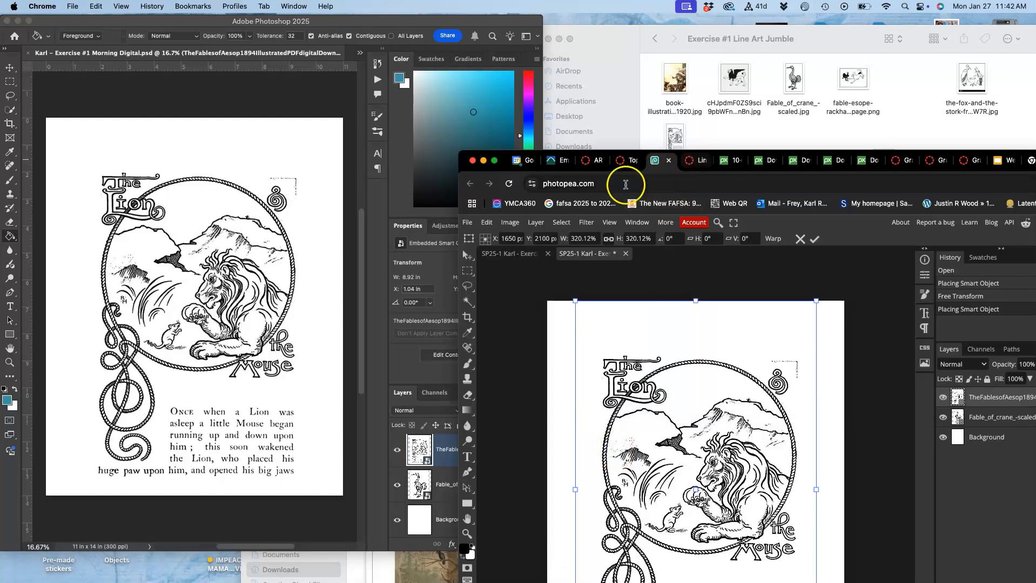
pyautogui.moveTo(504, 160); pyautogui.dragTo(255, 95)
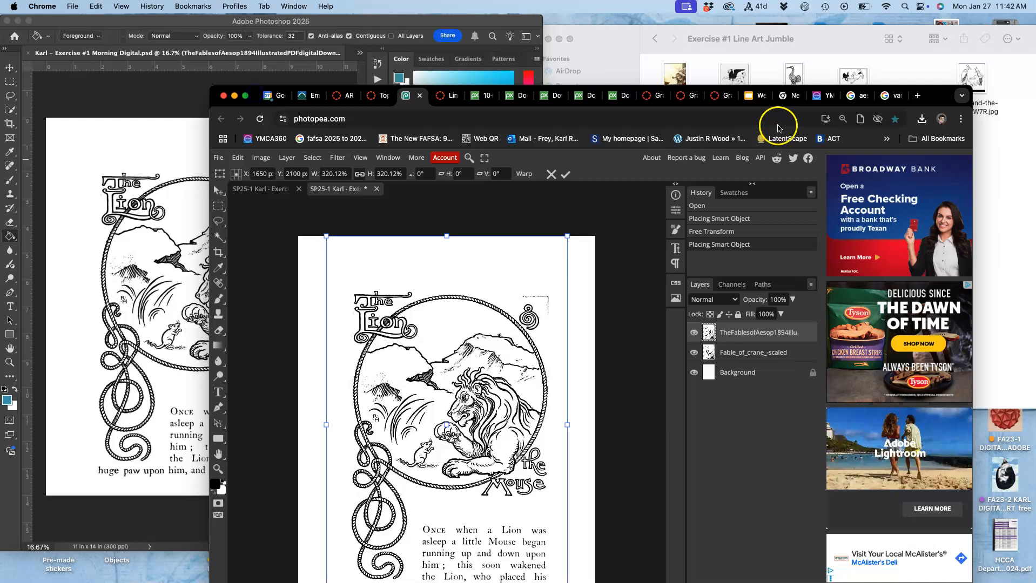
pyautogui.click(917, 96)
pyautogui.write('photopea.com')
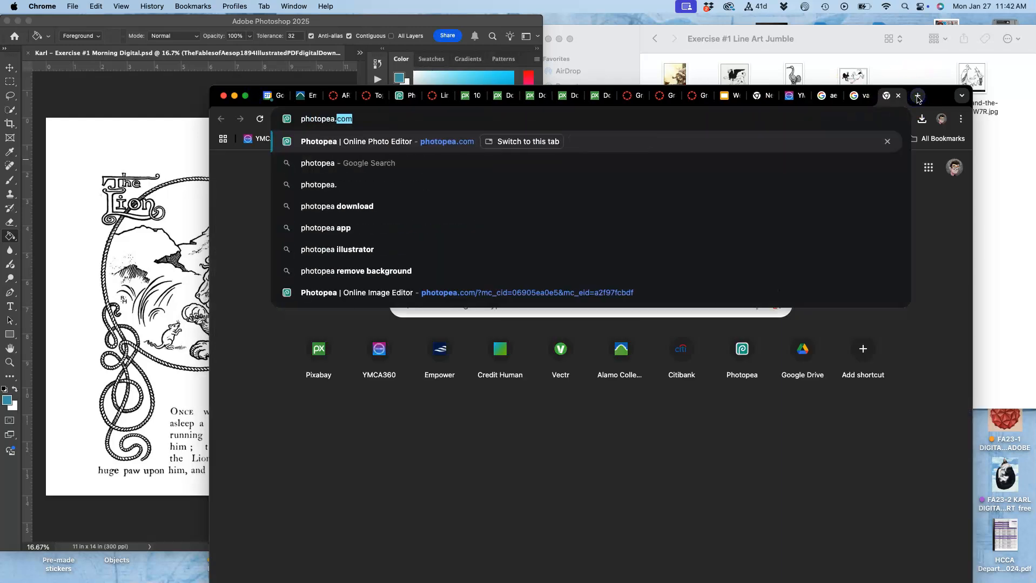
pyautogui.press('Return')
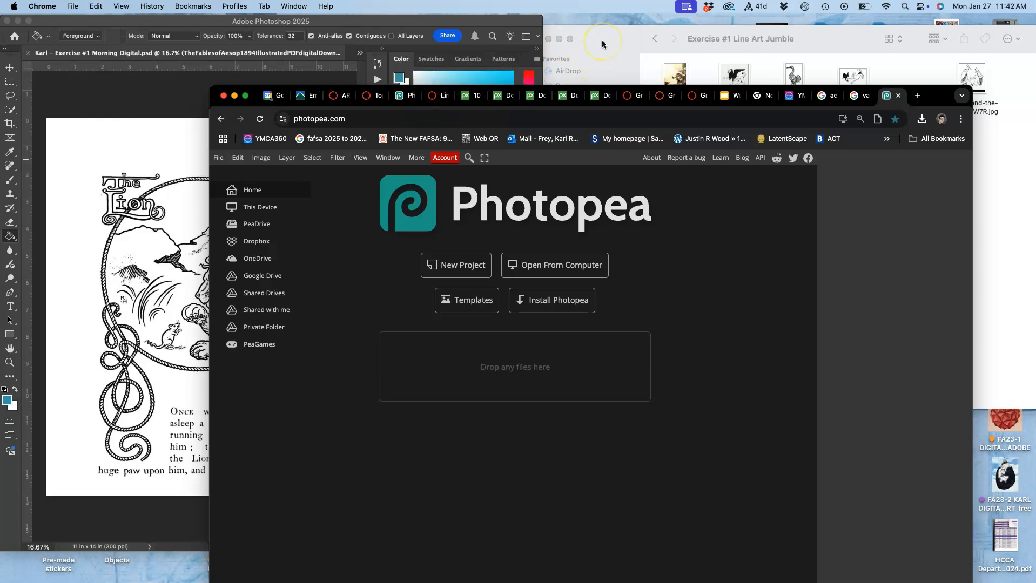
# - Open the saved Exercise #1 Morning Digital PSD from the Desktop in the new Photopea tab
pyautogui.press('F11')
pyautogui.moveTo(770, 222); pyautogui.dragTo(466, 381)
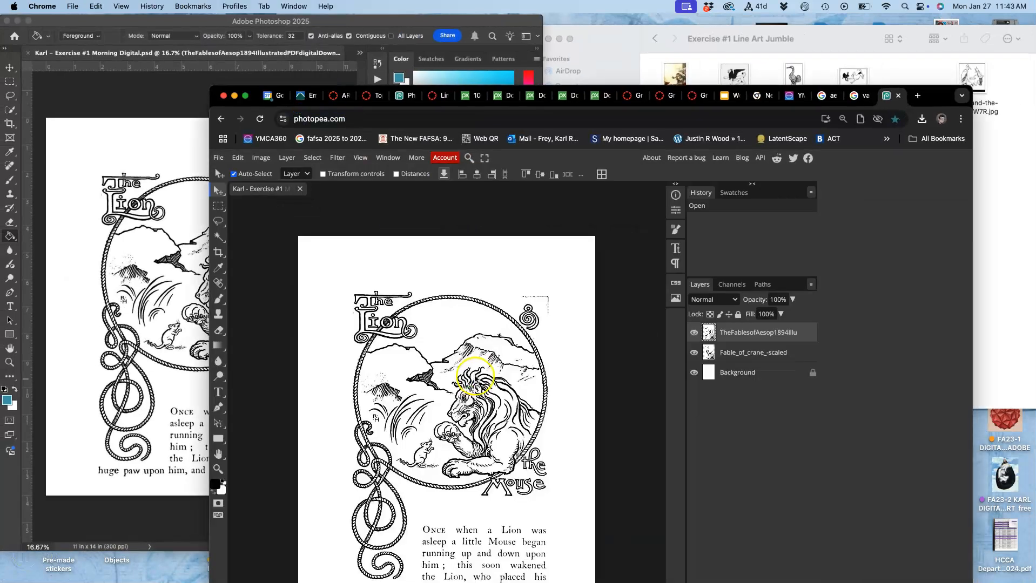
pyautogui.scroll(-3, 496, 405)
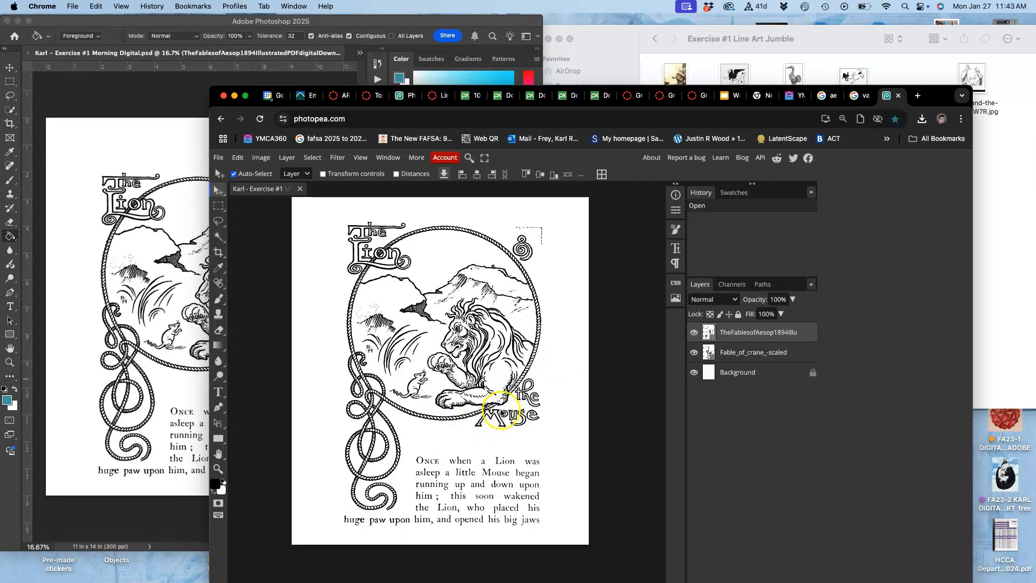
# - Place the fox-and-the-stork and book-illustration JPG images from the Finder folder above the lion page in Photopea
pyautogui.click(1001, 205)
pyautogui.moveTo(974, 81); pyautogui.dragTo(432, 253)
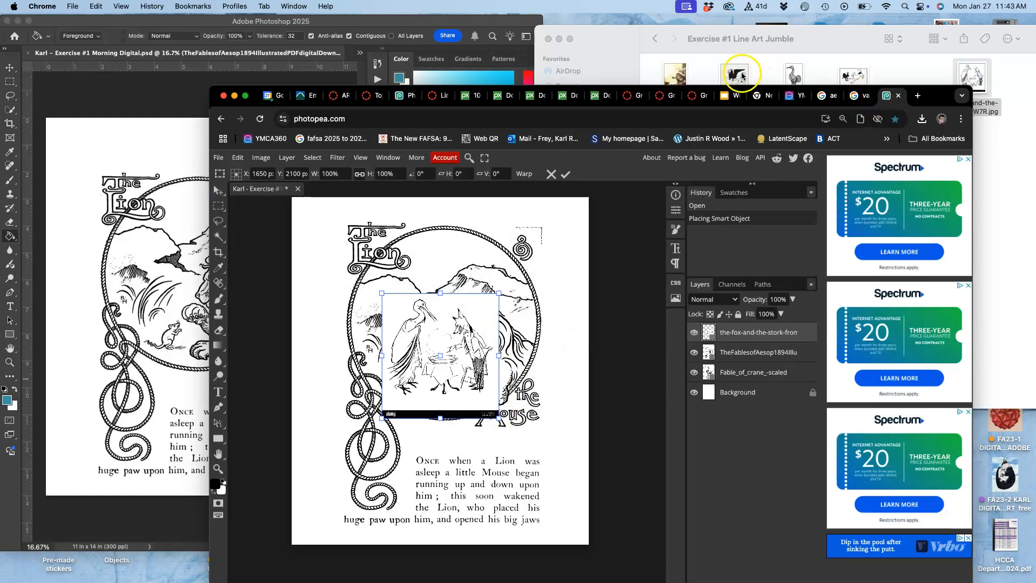
pyautogui.press('Return')
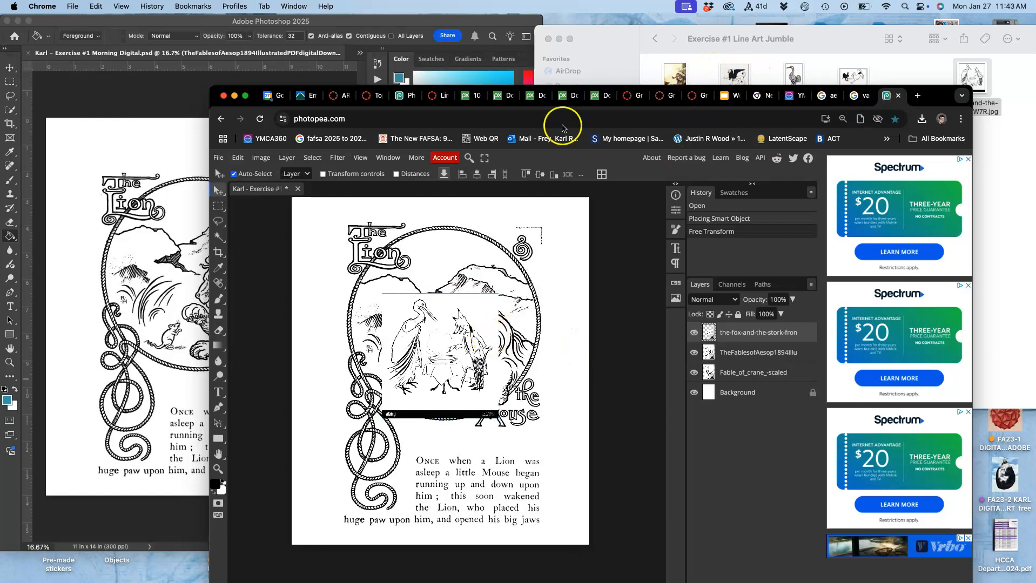
pyautogui.moveTo(675, 72); pyautogui.dragTo(462, 350)
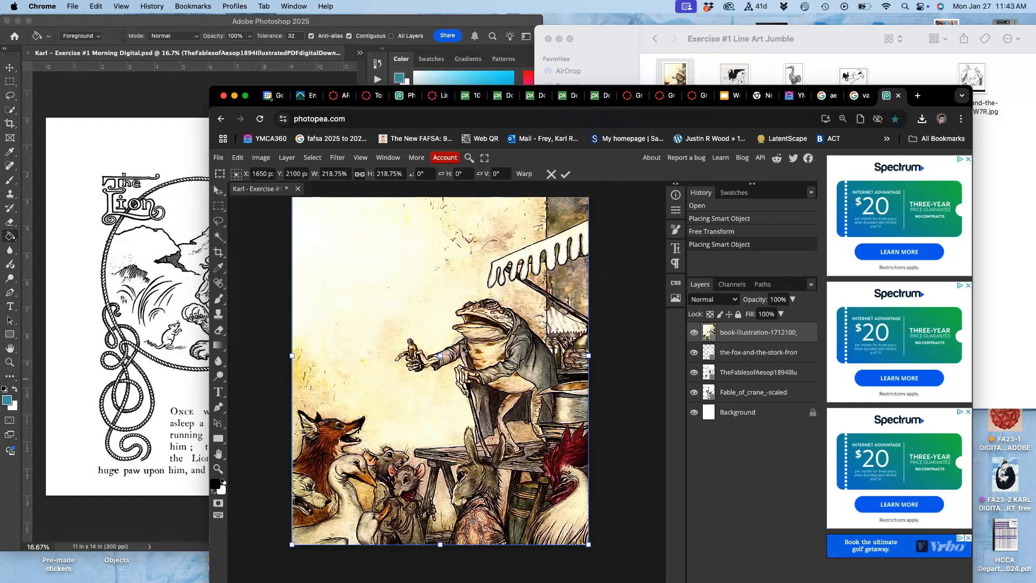
pyautogui.press('Return')
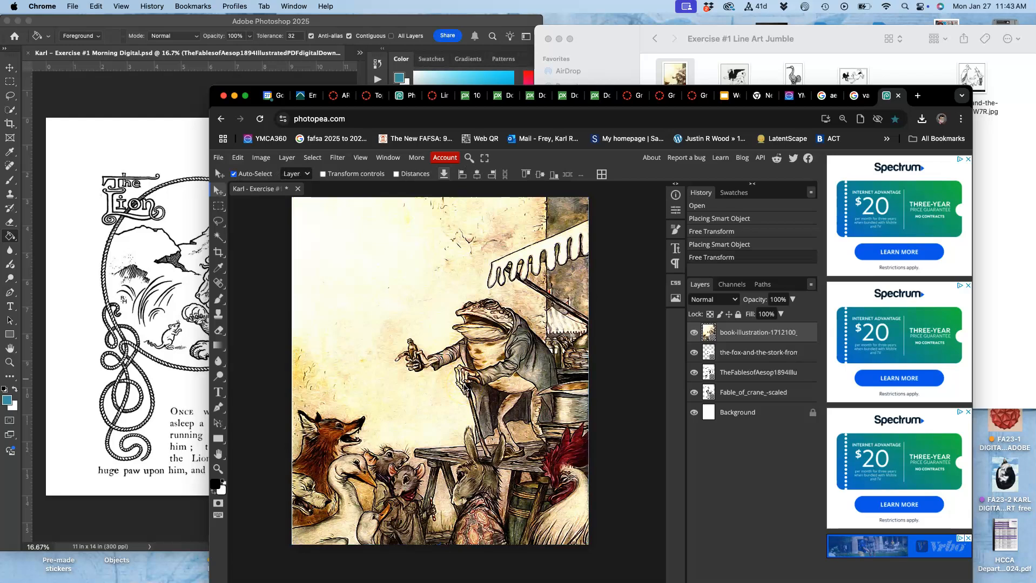
pyautogui.scroll(1, 464, 386)
pyautogui.hscroll(-2, 464, 386)
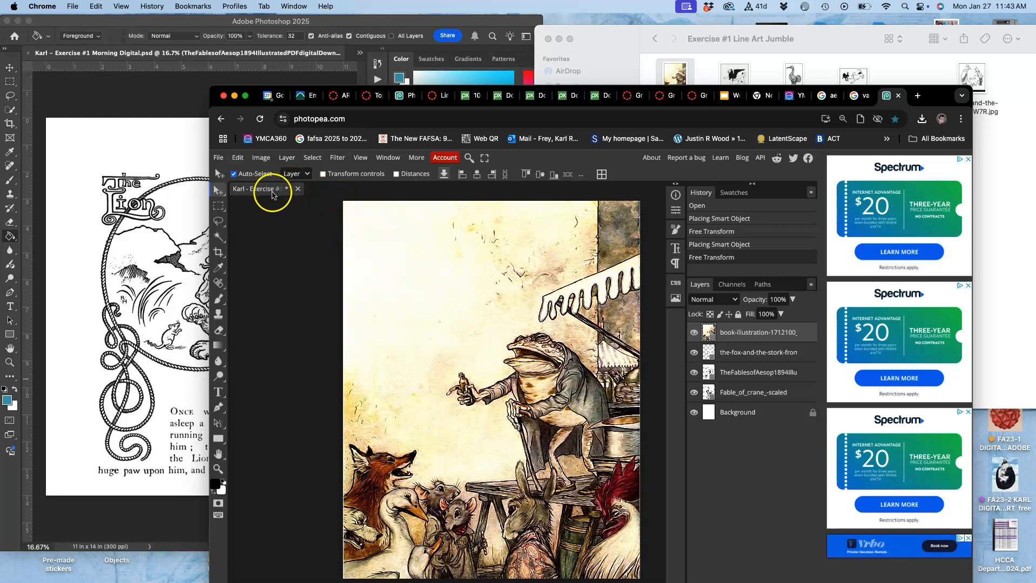
# - Close the new Photopea tab without saving its changes and move the Chrome window clear of Photoshop
pyautogui.click(899, 96)
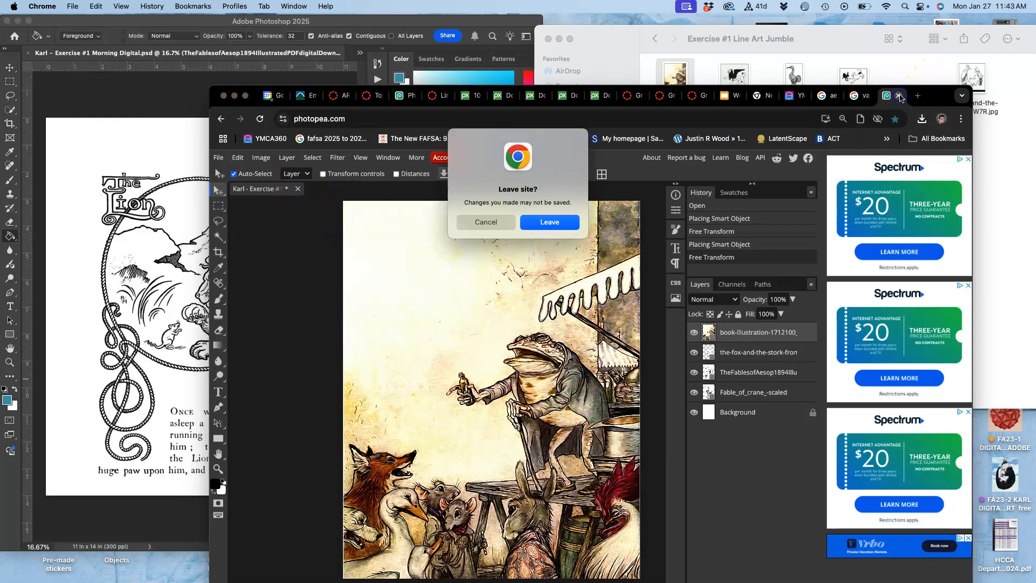
pyautogui.click(550, 223)
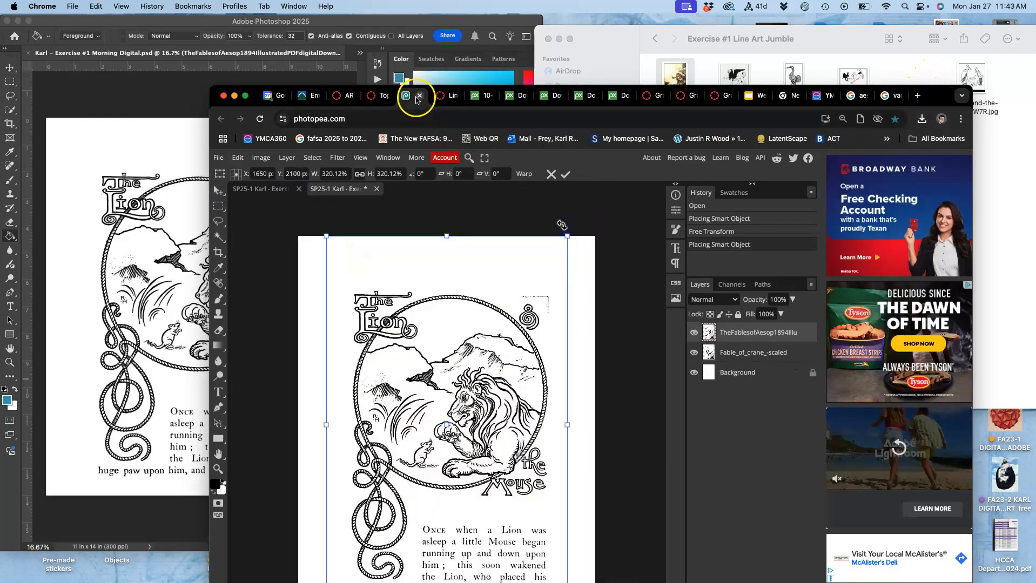
pyautogui.moveTo(256, 96); pyautogui.dragTo(582, 141)
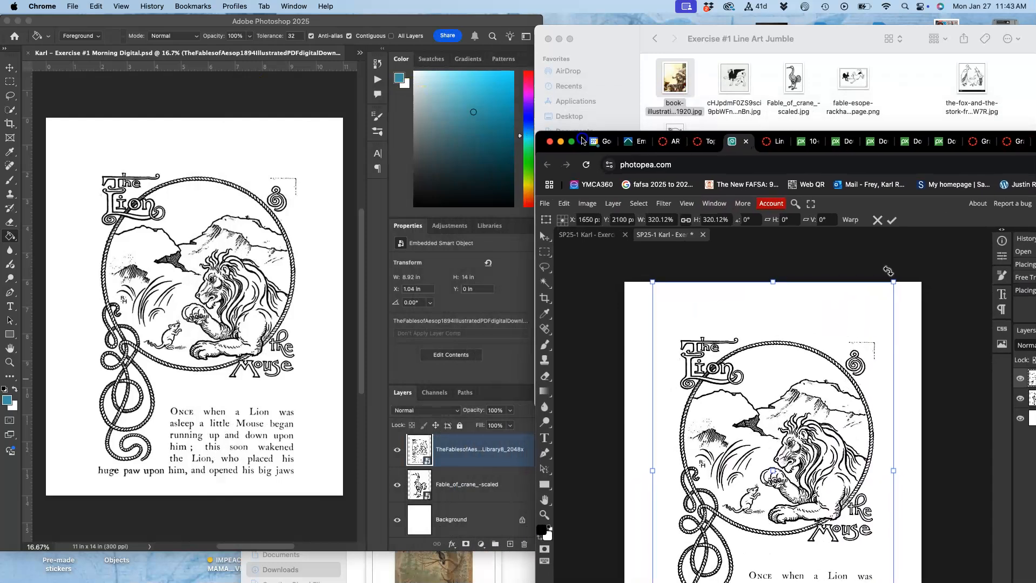
# - Return to Photoshop and close the Exercise #1 Morning Digital document, leaving the SP25-1 exercise document open
pyautogui.click(176, 173)
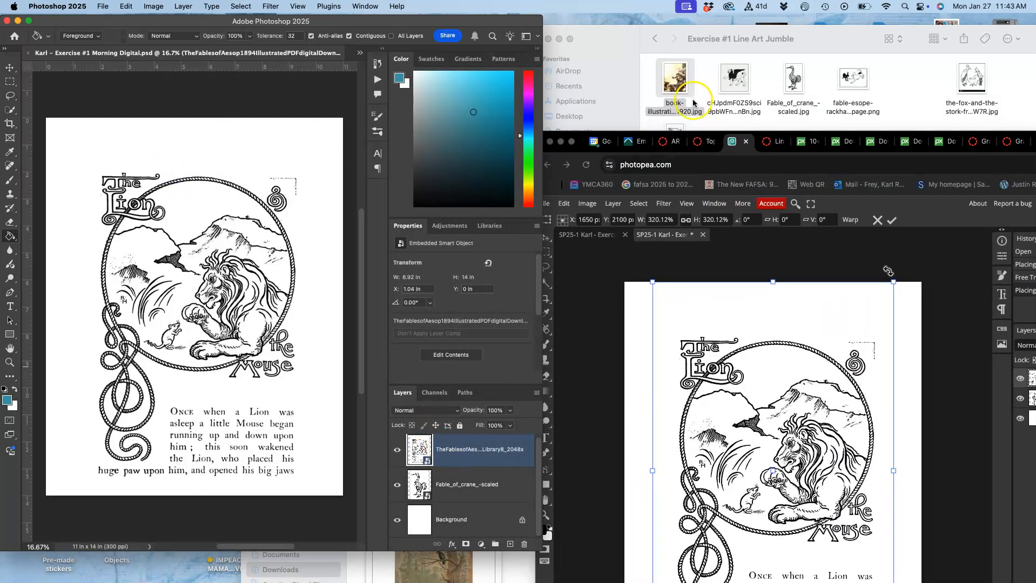
pyautogui.click(360, 53)
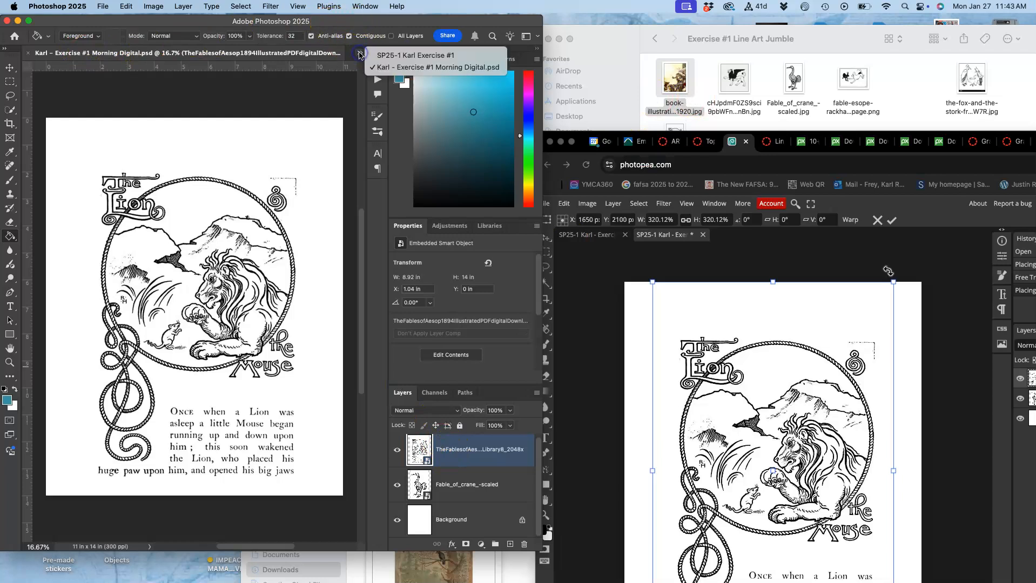
pyautogui.click(382, 67)
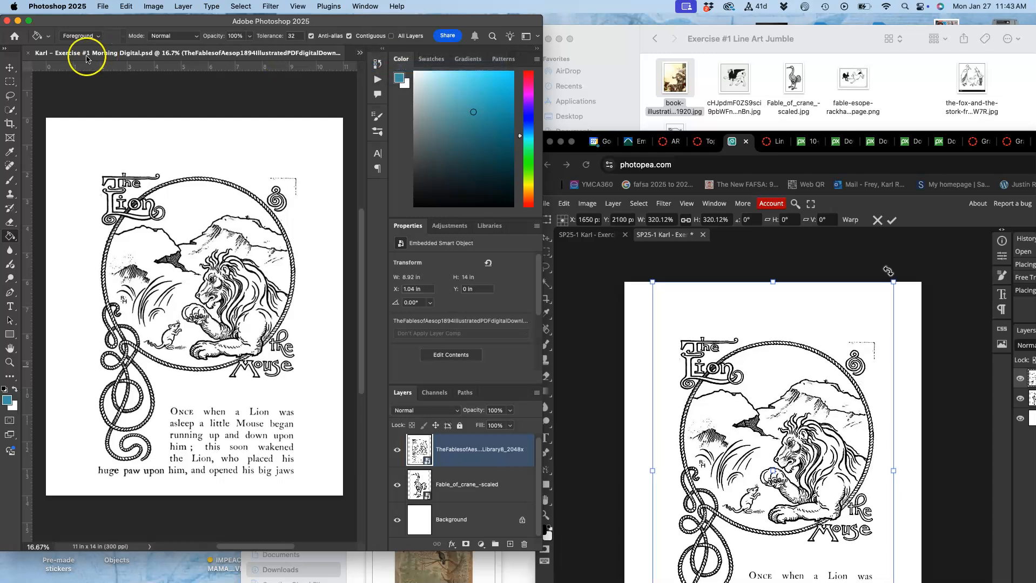
pyautogui.click(29, 54)
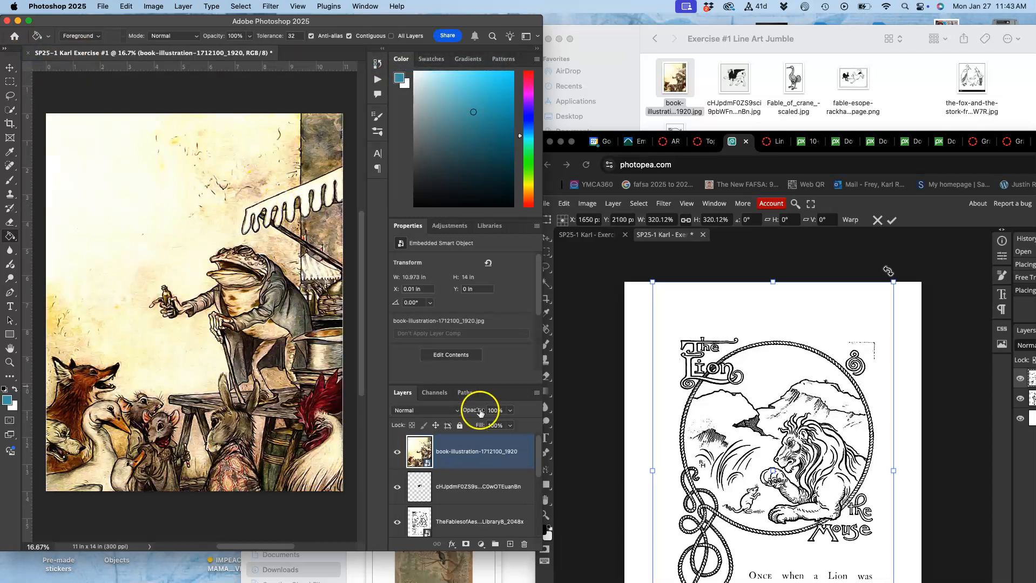
# - Enlarge the Photoshop window and expand the layer list to show every layer of the SP25-1 exercise document
pyautogui.moveTo(424, 21); pyautogui.dragTo(495, 20)
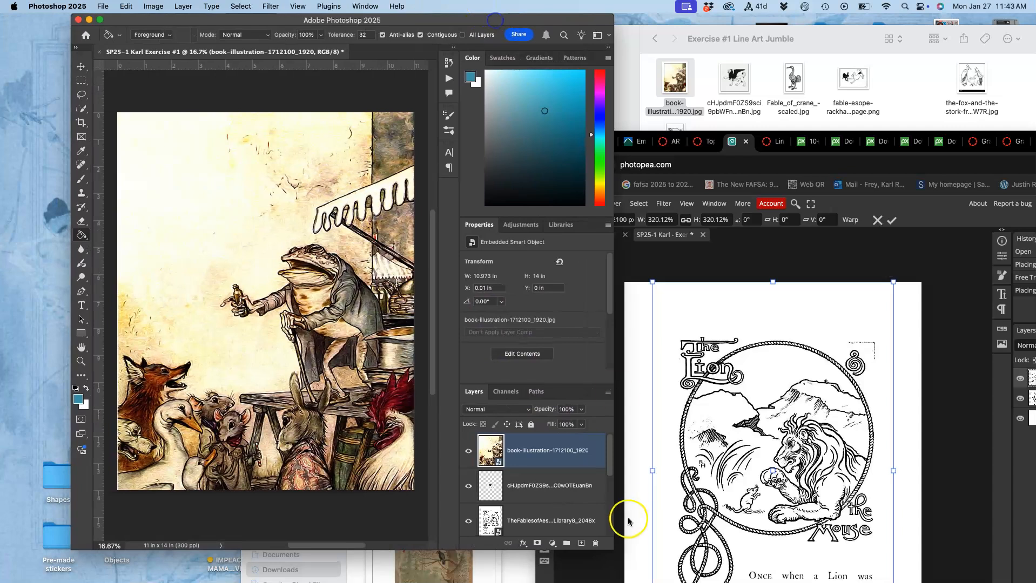
pyautogui.moveTo(612, 547); pyautogui.dragTo(699, 580)
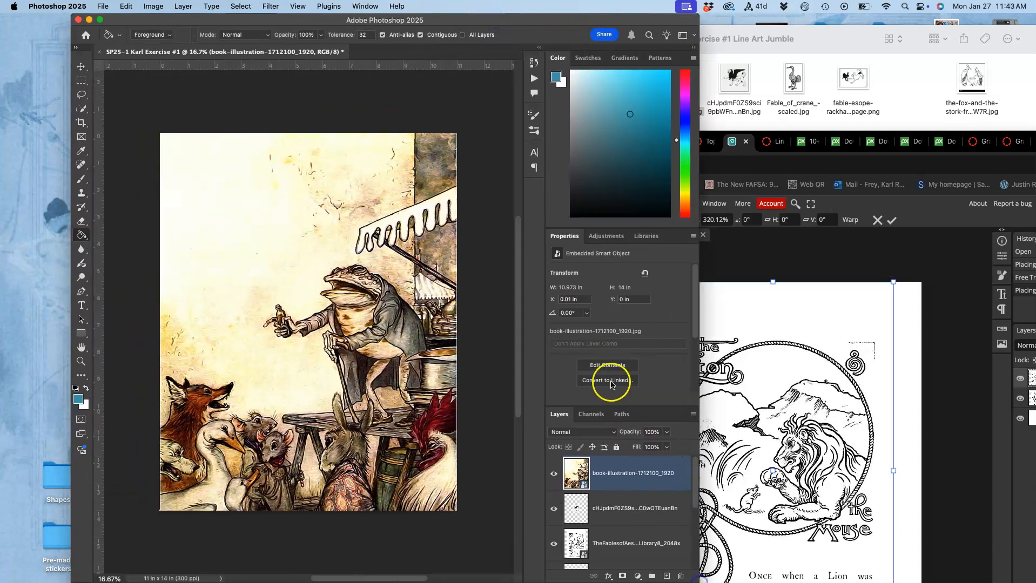
pyautogui.moveTo(619, 409); pyautogui.dragTo(627, 235)
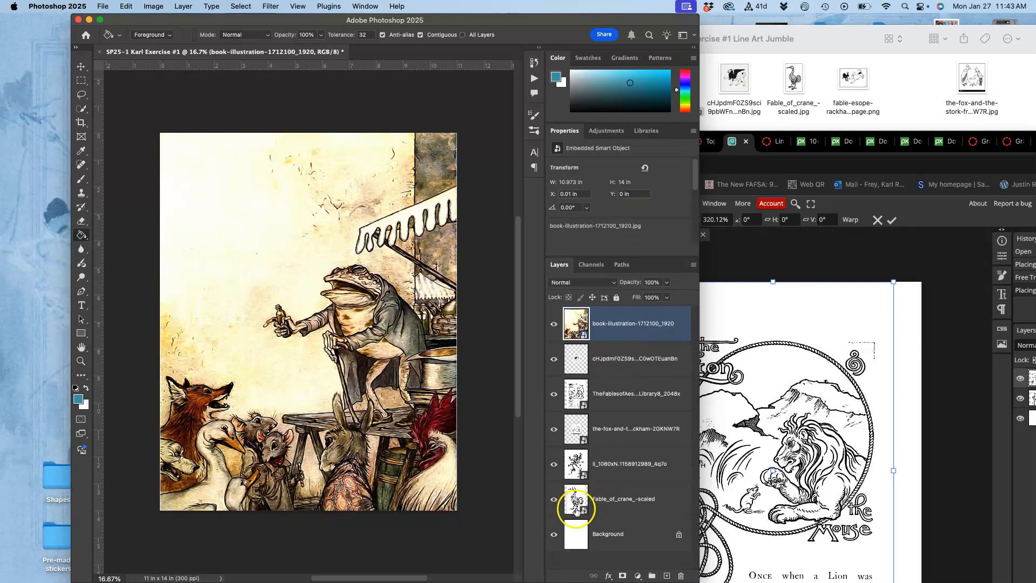
# - Hide all the image layers above the Background and turn only the crane and griffin layers back on
pyautogui.click(556, 500)
pyautogui.click(554, 466)
pyautogui.click(553, 429)
pyautogui.click(554, 394)
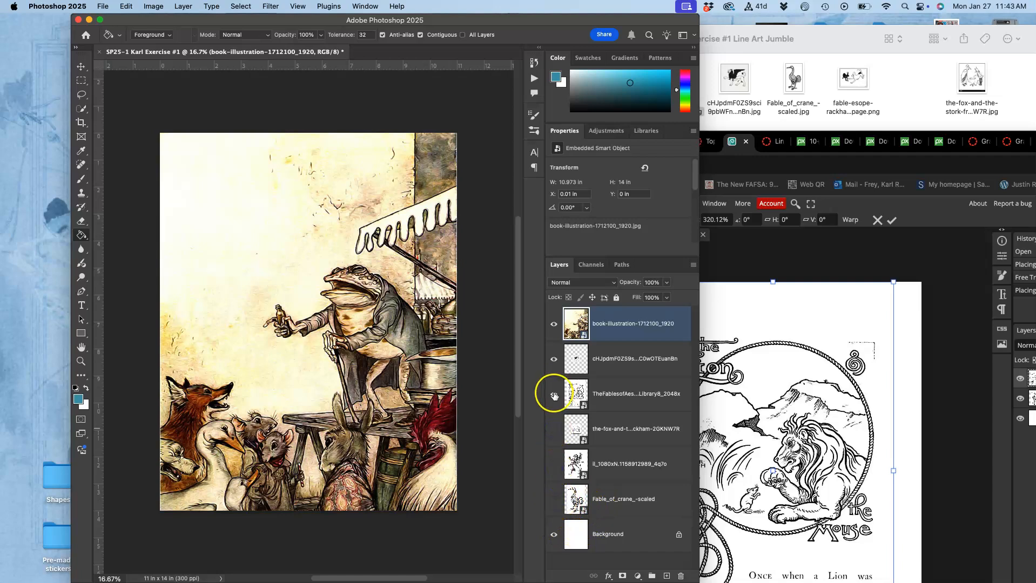
pyautogui.click(554, 359)
pyautogui.click(553, 324)
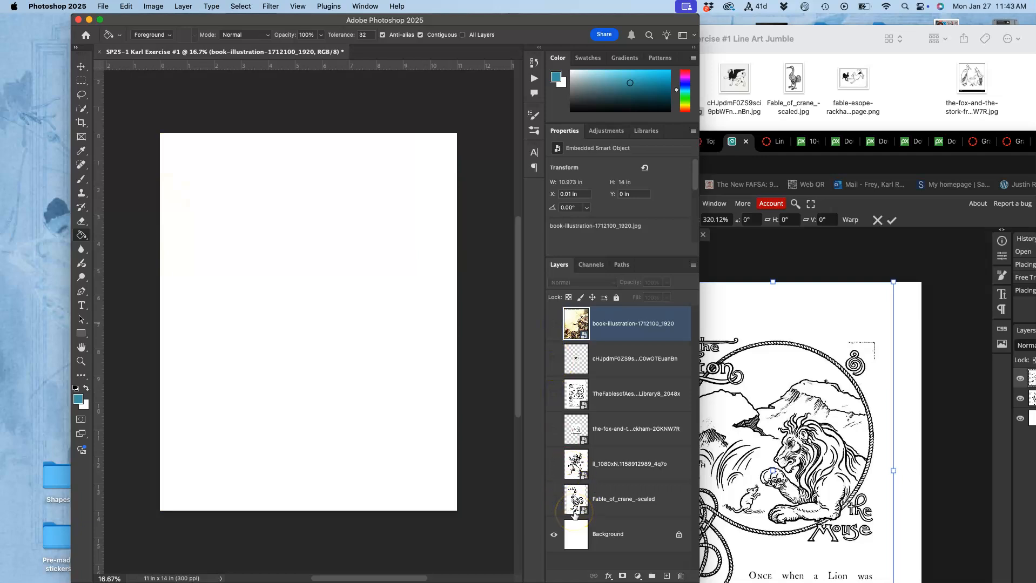
pyautogui.click(554, 500)
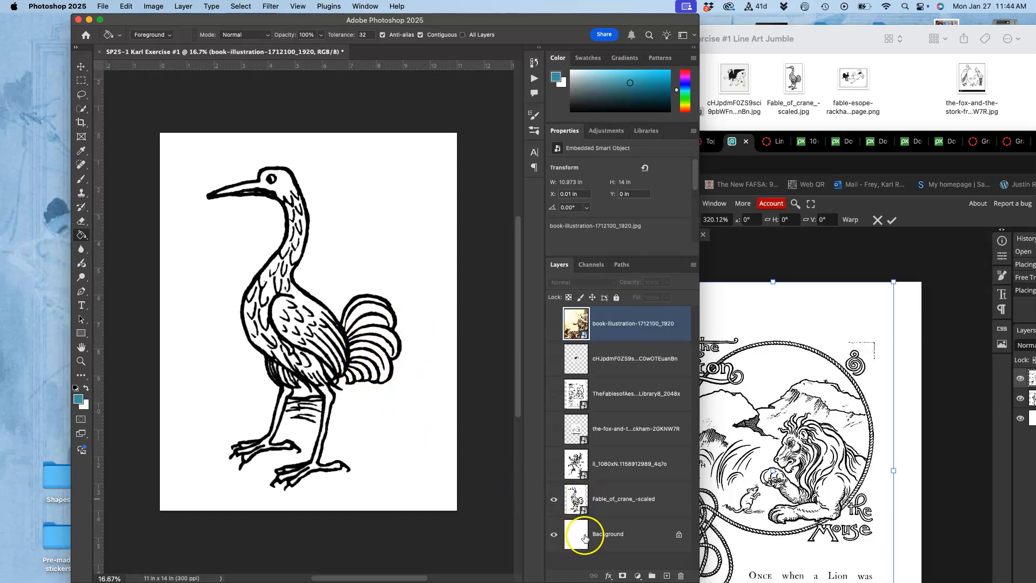
pyautogui.click(554, 465)
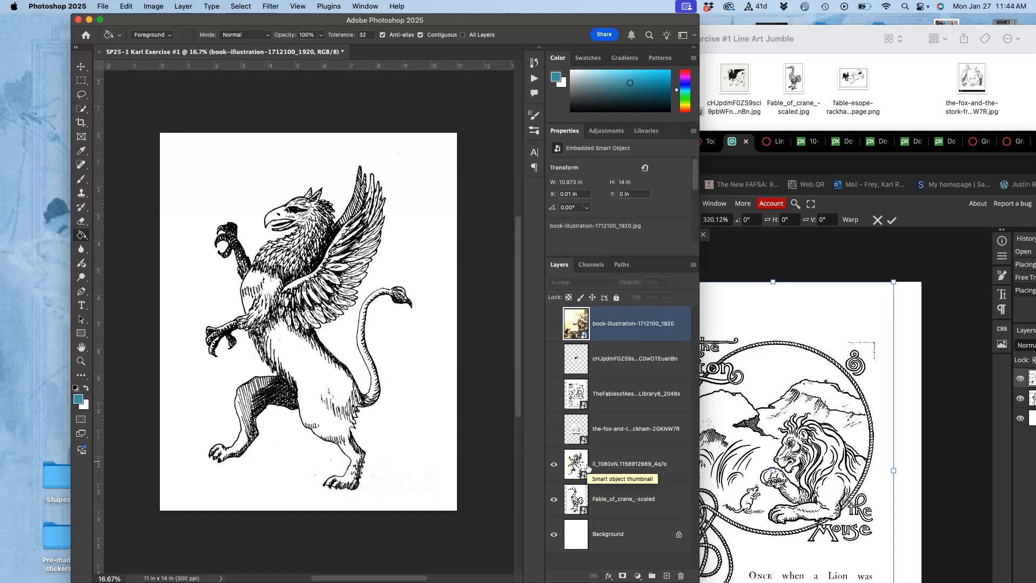
# - Rasterize the griffin layer above the crane and toggle its visibility off and on
pyautogui.click(610, 467)
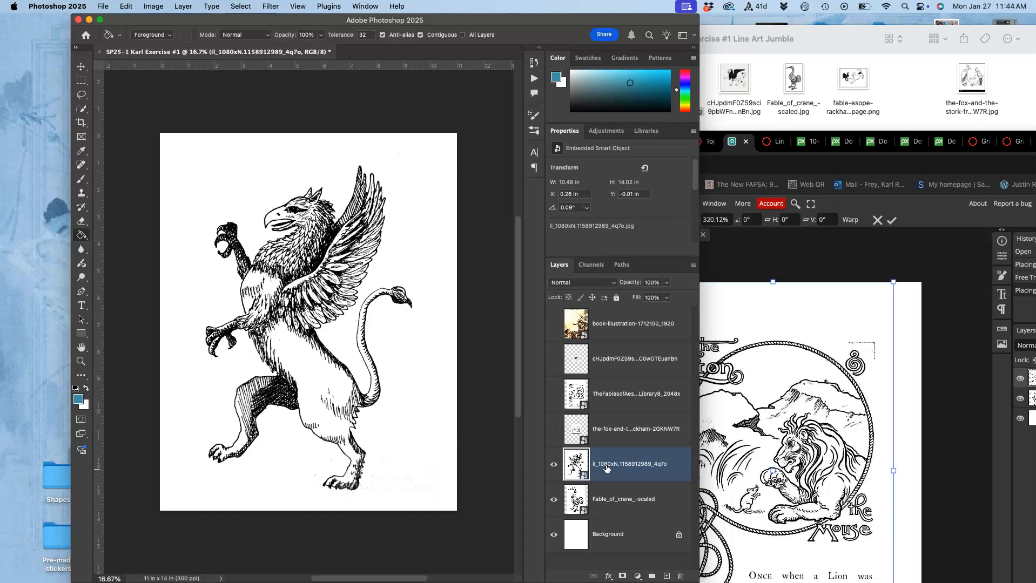
pyautogui.click(608, 465)
pyautogui.rightClick(611, 459)
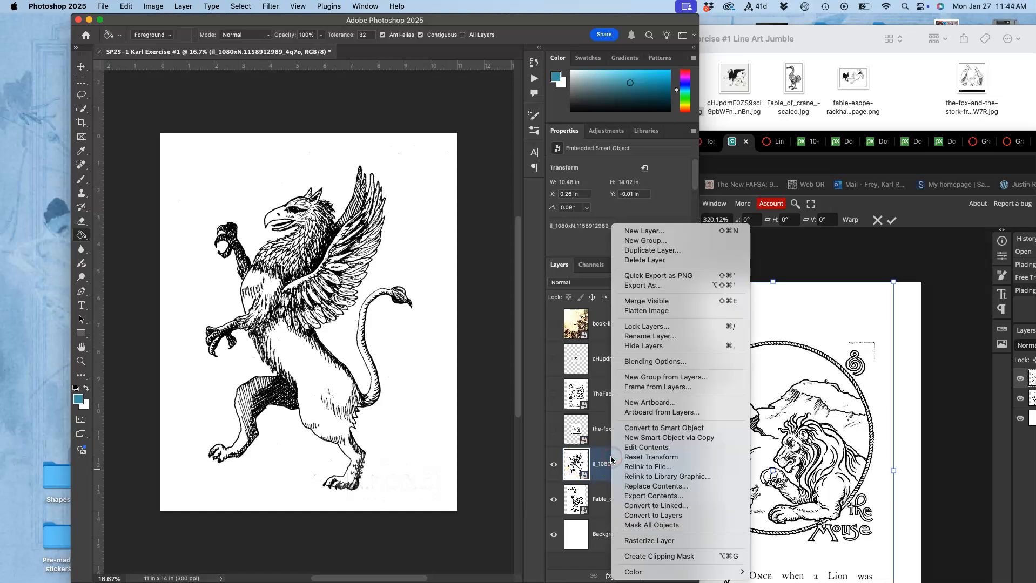
pyautogui.click(651, 542)
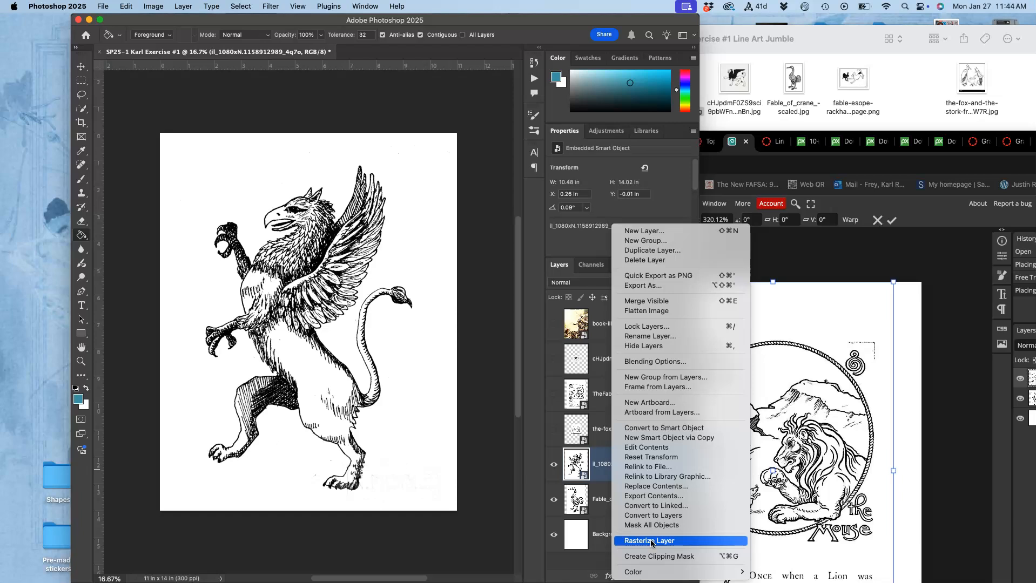
pyautogui.click(650, 541)
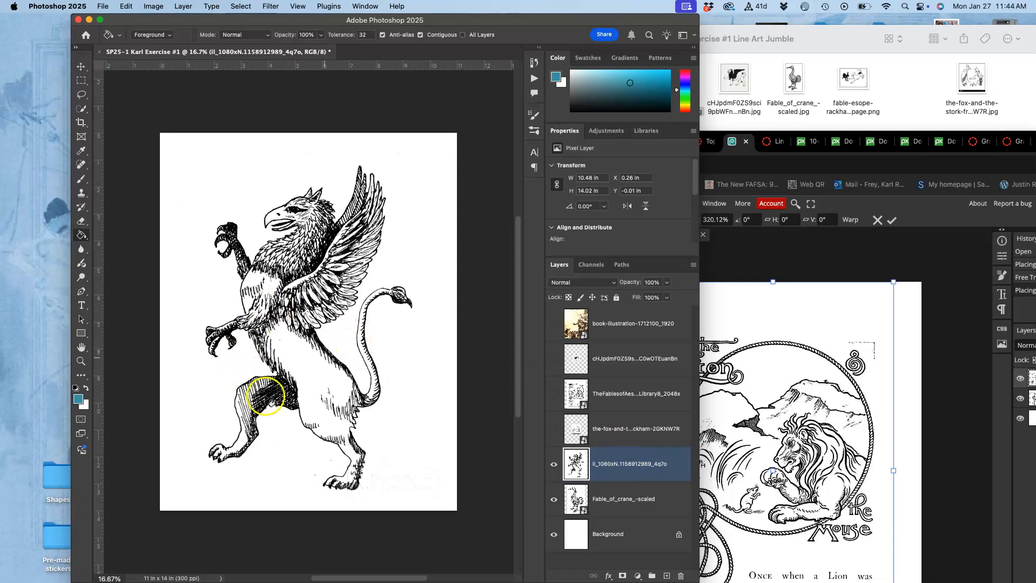
pyautogui.click(554, 465)
pyautogui.click(556, 465)
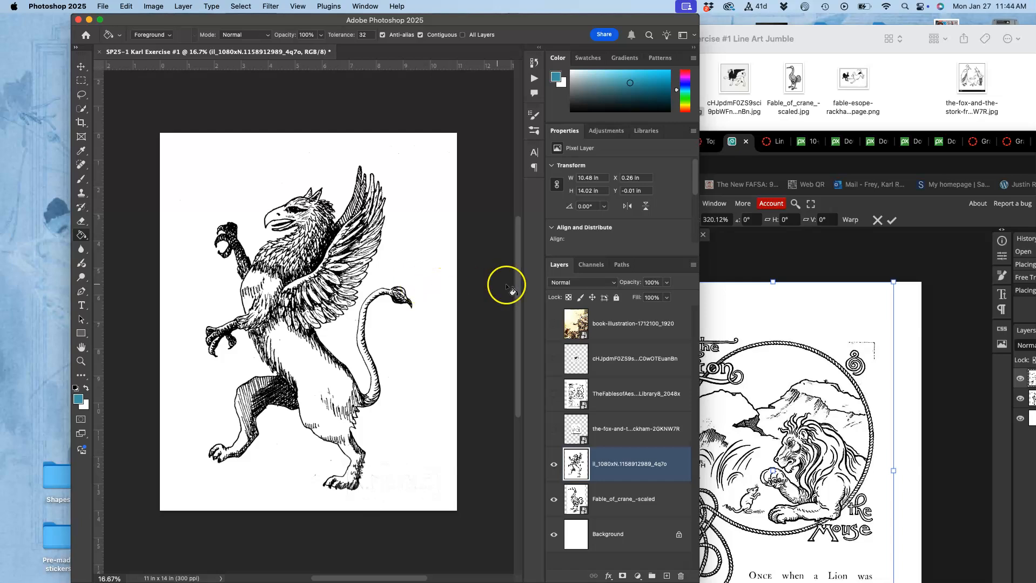
# - Set the griffin layer's blend mode to Multiply and toggle its visibility to compare it with the crane
pyautogui.click(572, 283)
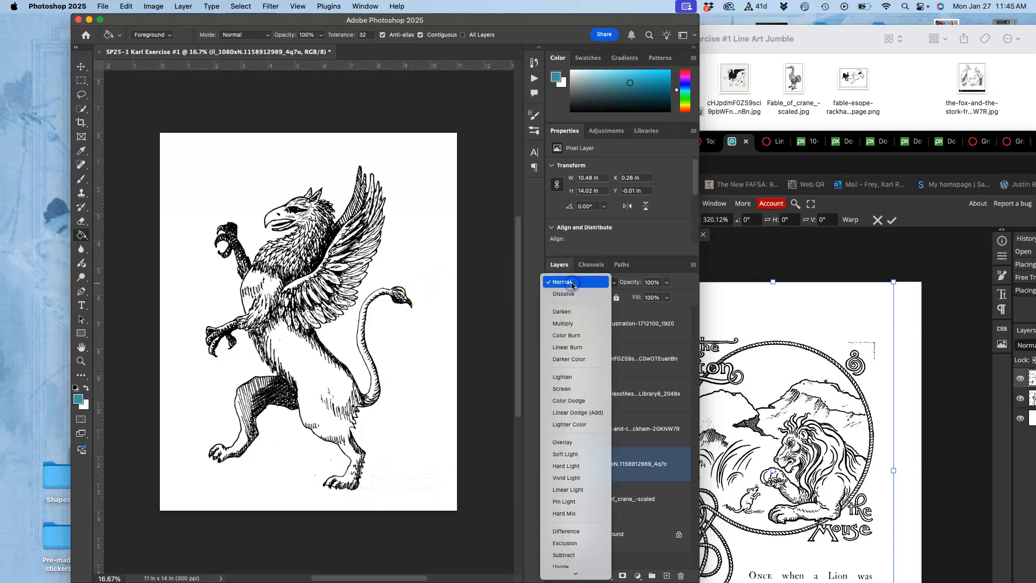
pyautogui.click(566, 326)
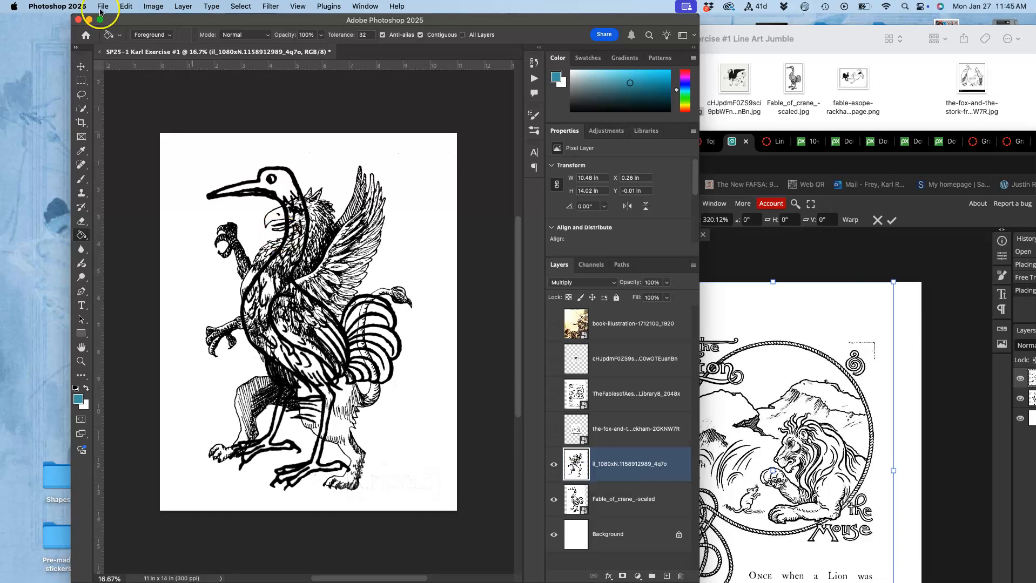
pyautogui.click(554, 465)
pyautogui.click(554, 465)
# - Look up Free Transform in Photoshop, switch to Photopea, and move its window up to show the whole lion page
pyautogui.click(123, 6)
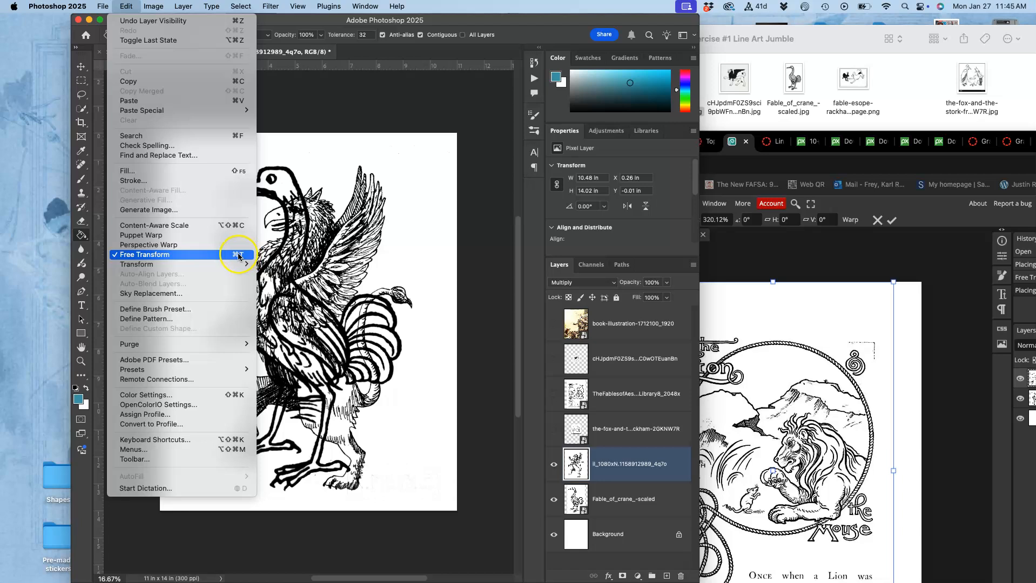
pyautogui.click(811, 264)
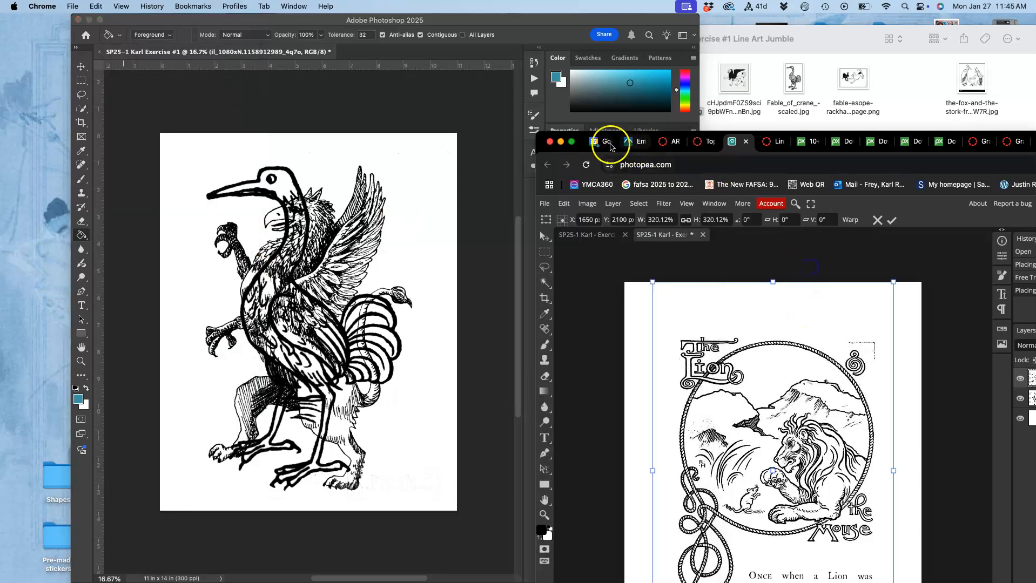
pyautogui.moveTo(610, 147); pyautogui.dragTo(583, 17)
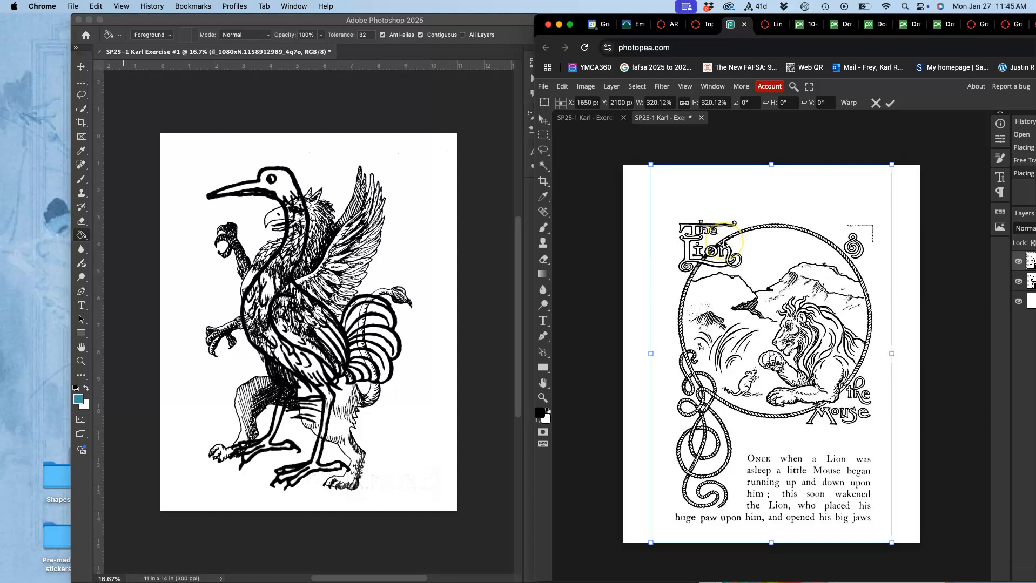
# - Commit the placed lion page, shift it slightly up and left on the canvas, and enlarge the browser window to show the layers
pyautogui.press('Return')
pyautogui.moveTo(723, 241); pyautogui.dragTo(716, 225)
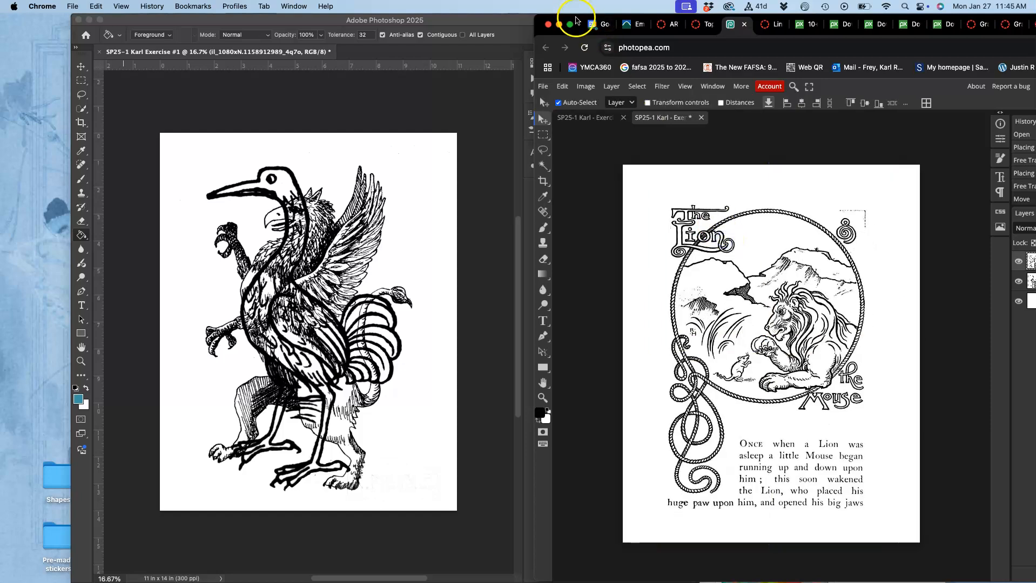
pyautogui.doubleClick(575, 20)
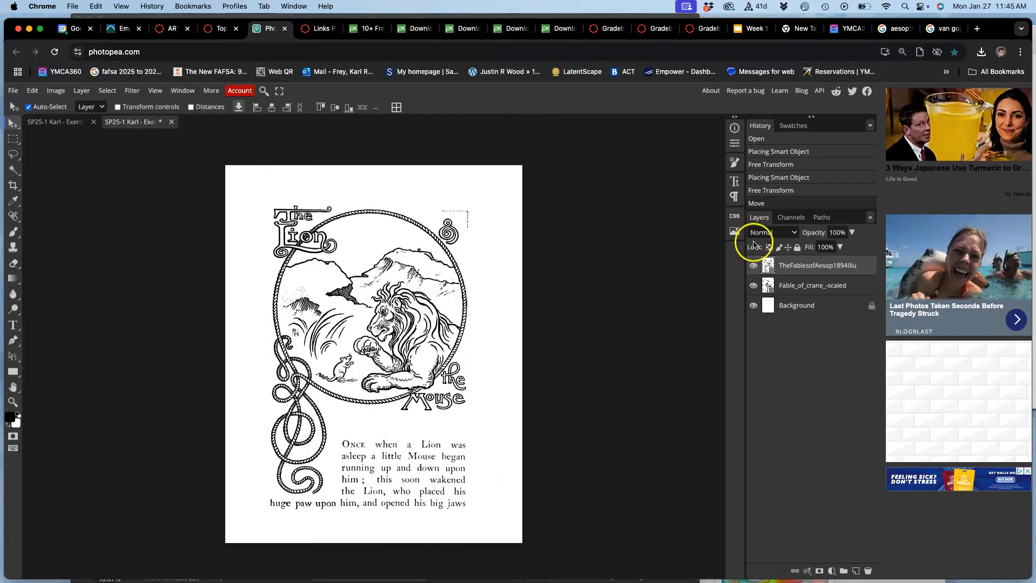
pyautogui.click(51, 122)
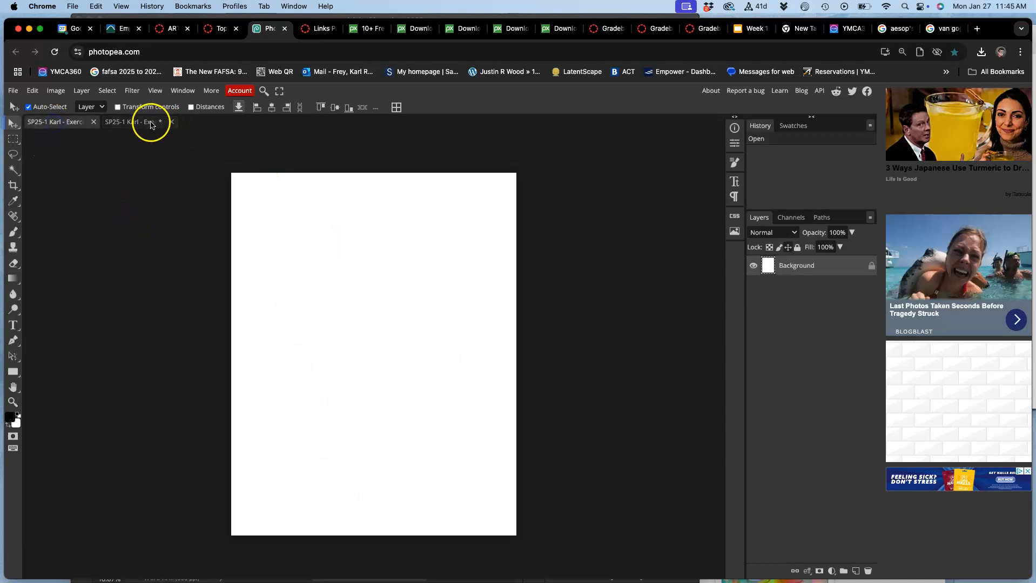
pyautogui.click(151, 125)
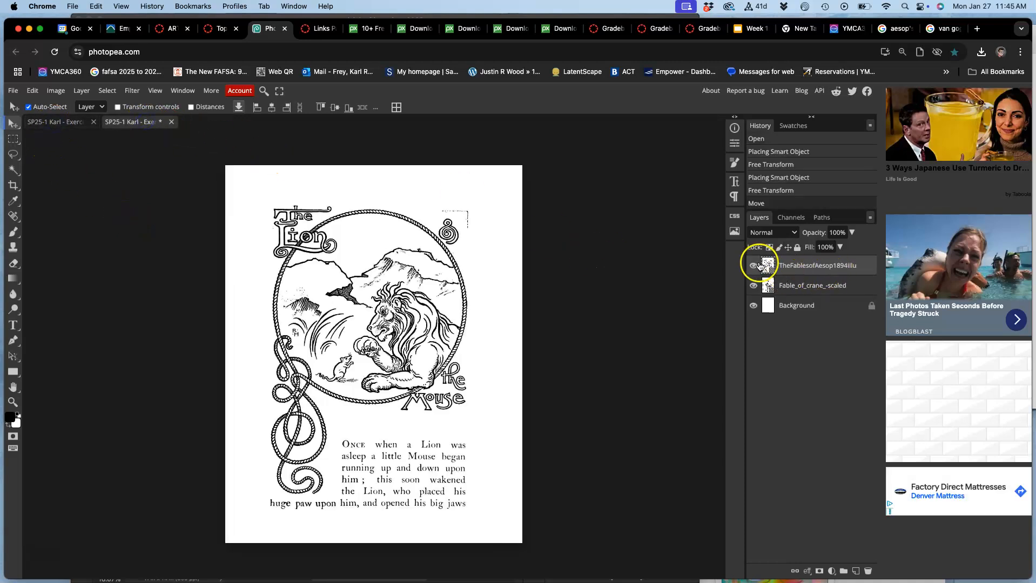
# - Rasterize the lion page layer above the crane and set its blend mode to Multiply
pyautogui.rightClick(797, 268)
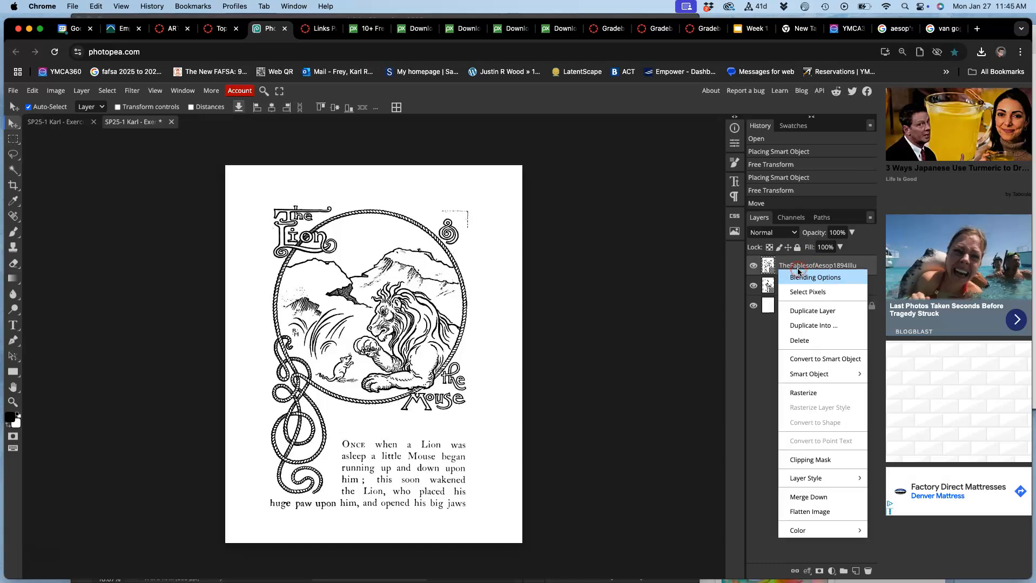
pyautogui.click(801, 393)
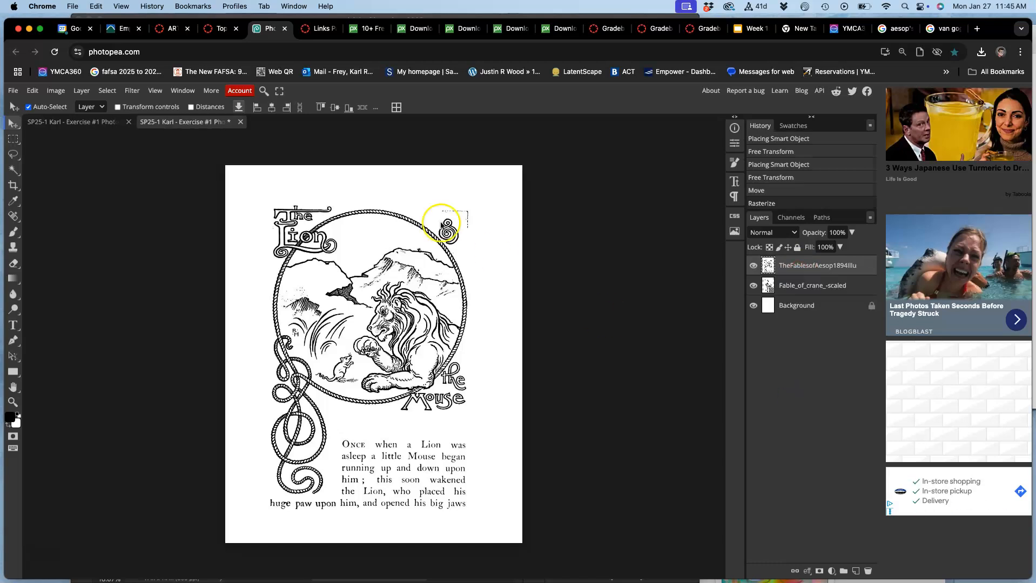
pyautogui.click(773, 232)
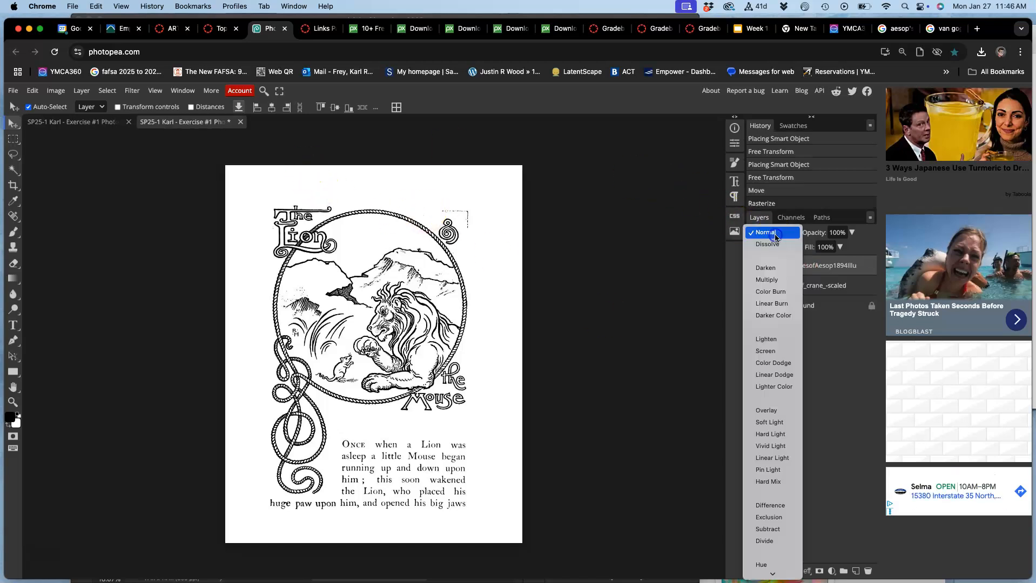
pyautogui.click(766, 280)
# - Compare the blended artwork by toggling the lion page layer's visibility off and on, and reselect that layer
pyautogui.click(788, 286)
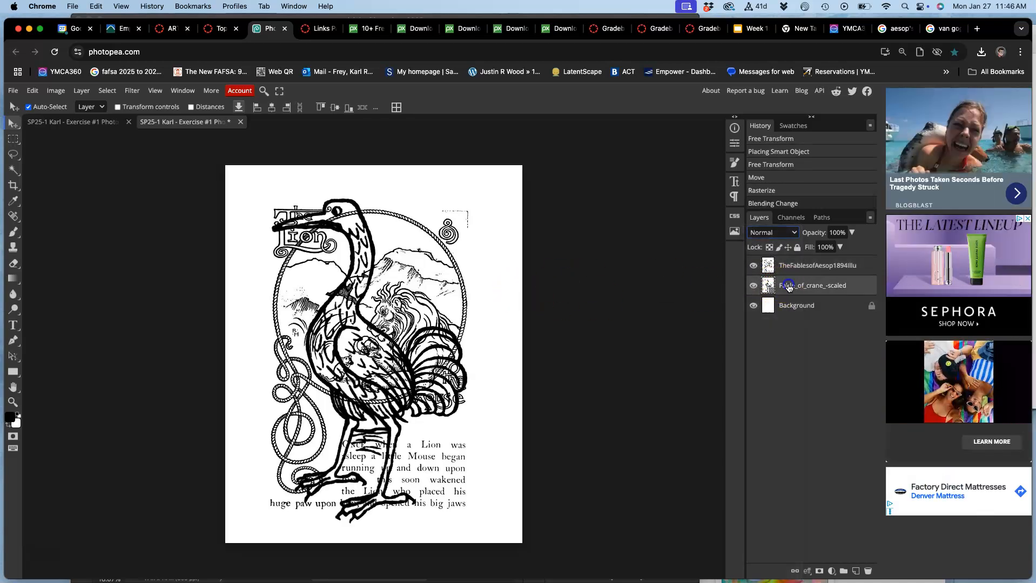
pyautogui.click(755, 266)
pyautogui.click(755, 265)
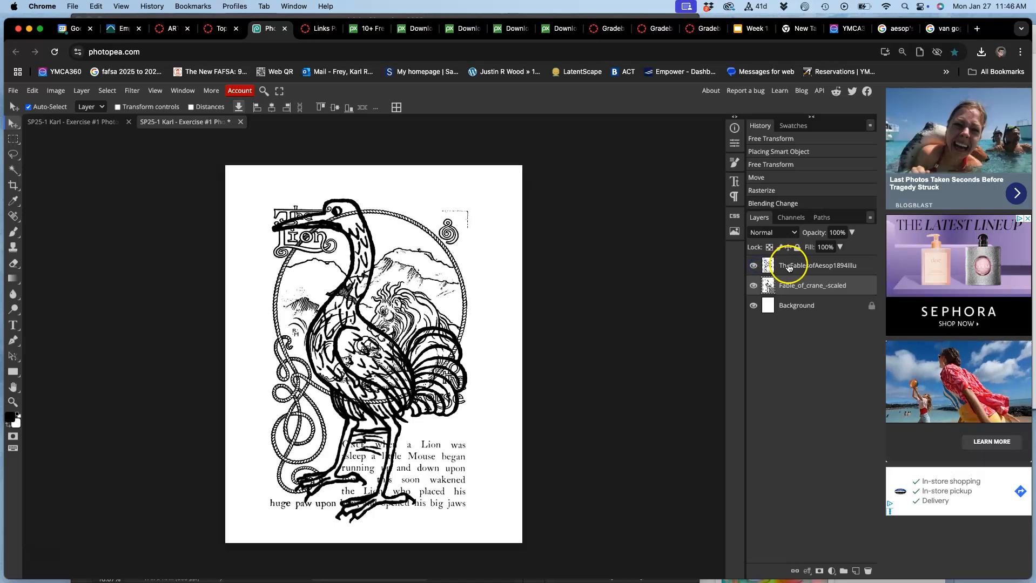
pyautogui.click(788, 266)
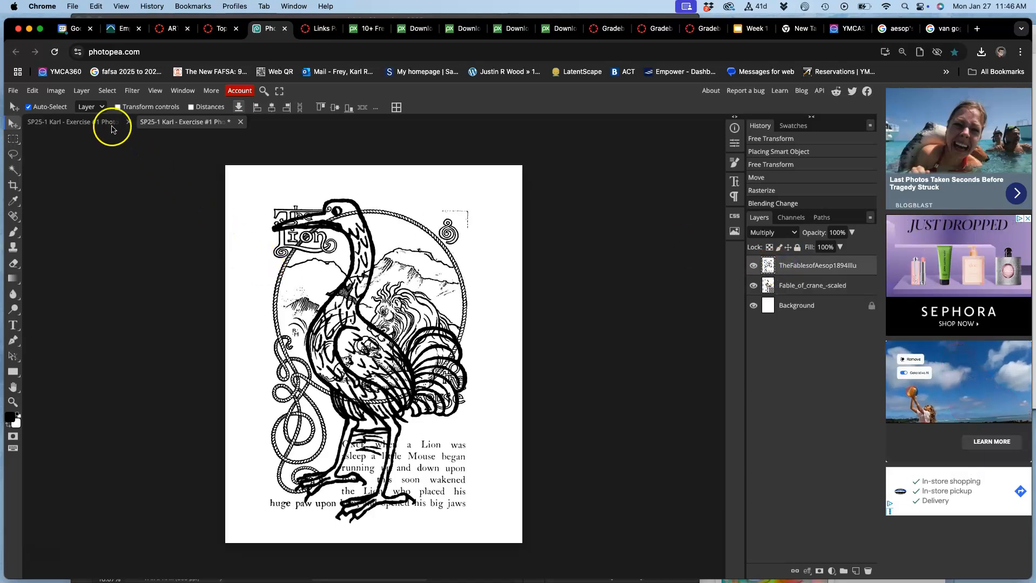
# - Start Free Transform on the lion page layer and move the browser window aside to reveal the Photoshop document
pyautogui.click(32, 90)
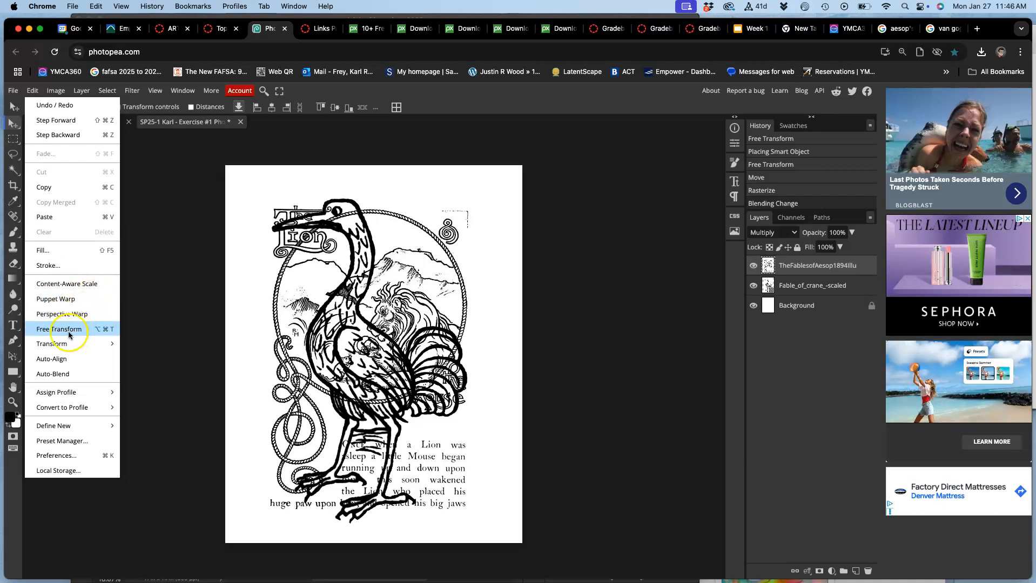
pyautogui.click(102, 335)
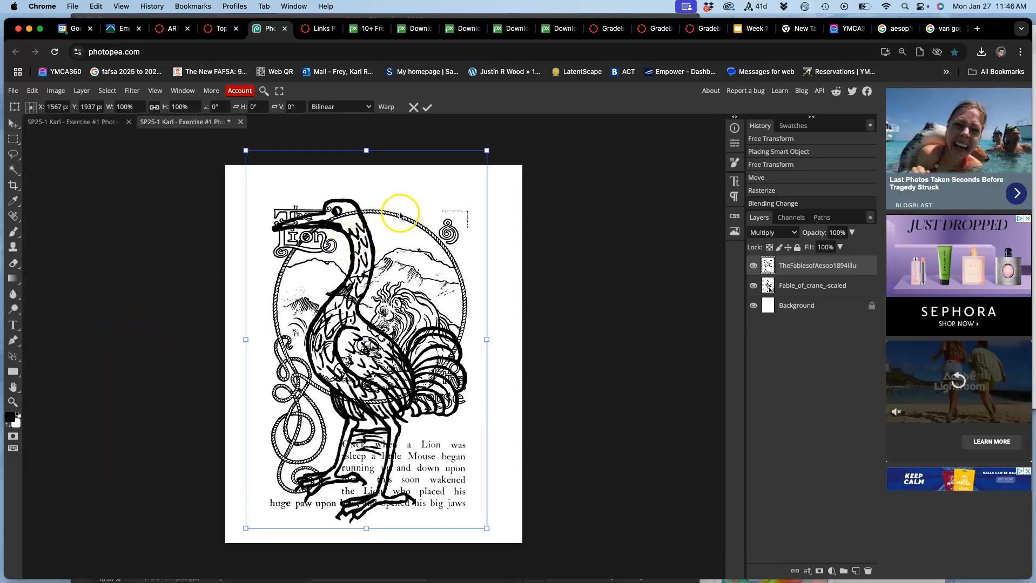
pyautogui.moveTo(47, 31); pyautogui.dragTo(557, 27)
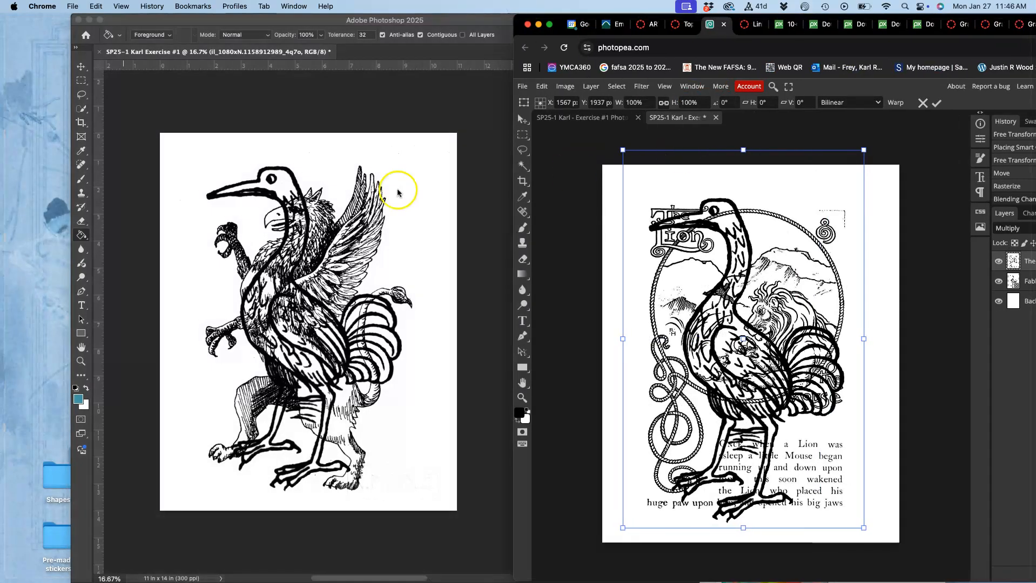
# - Switch to Photoshop and free-transform the griffin layer, rotating it to about -8.5 degrees and scaling it to about 102% wide and 104% high
pyautogui.click(397, 192)
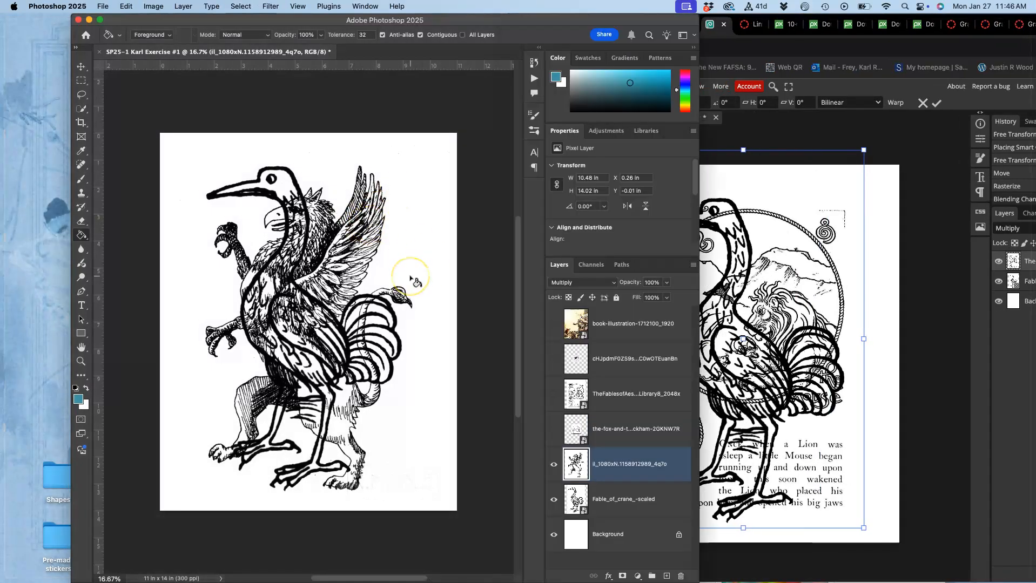
pyautogui.press('super+t')
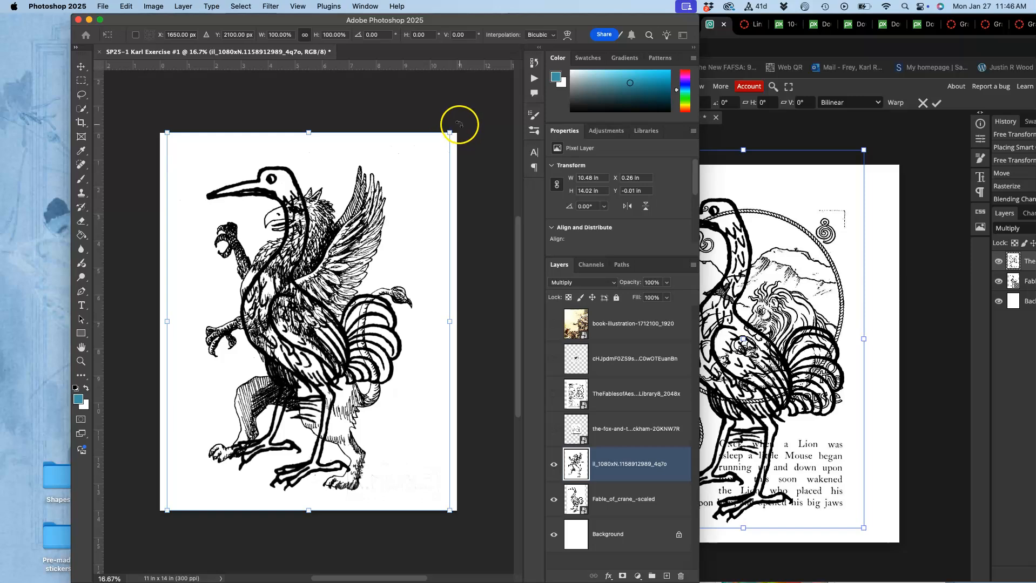
pyautogui.moveTo(456, 125); pyautogui.dragTo(425, 485)
pyautogui.scroll(-5, 429, 485)
pyautogui.scroll(-5, 428, 485)
pyautogui.hscroll(1, 429, 486)
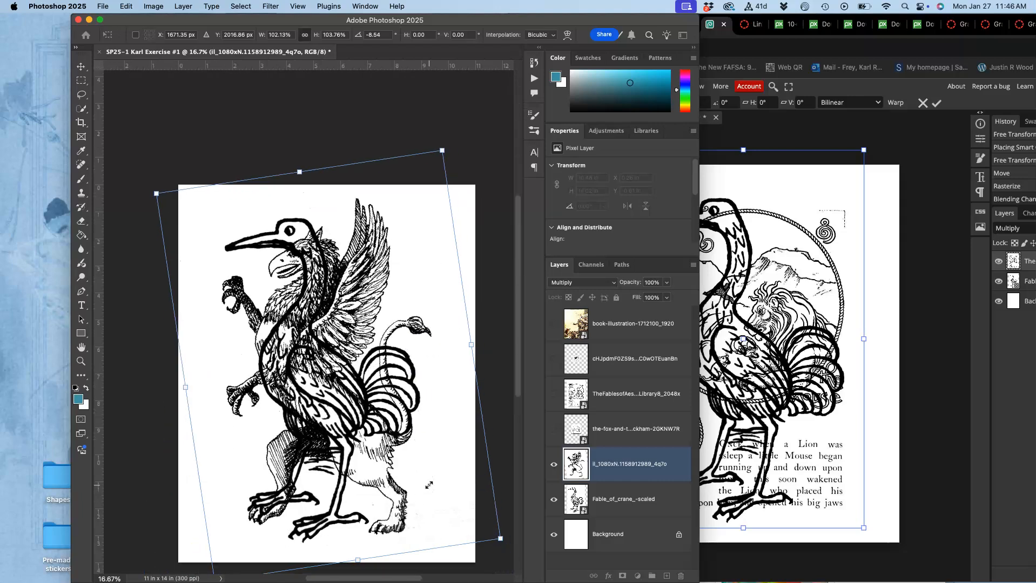
# - Flip the griffin horizontally, warp its wing, head and feet outward around the crane, and apply the transformation
pyautogui.rightClick(388, 259)
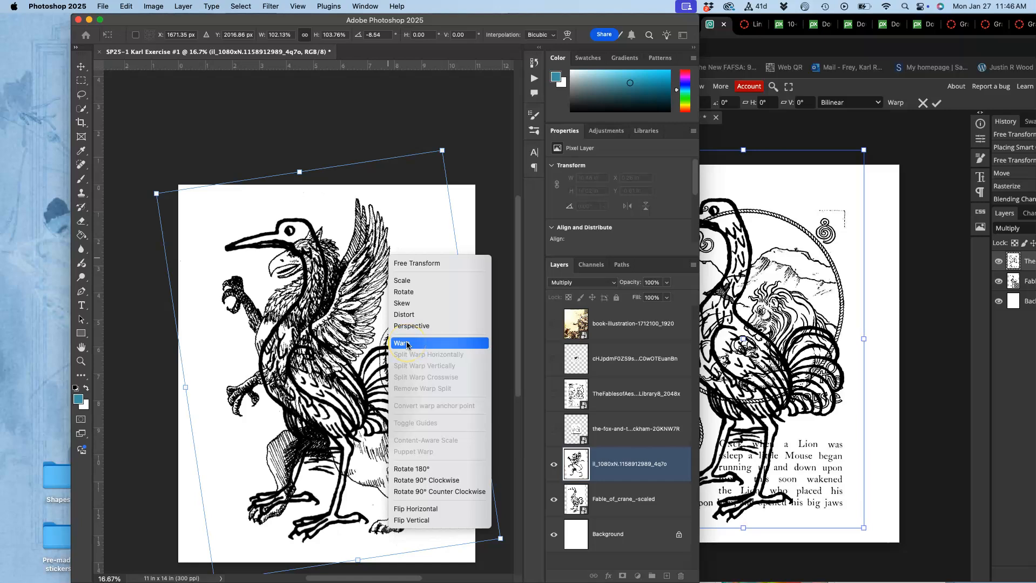
pyautogui.click(415, 516)
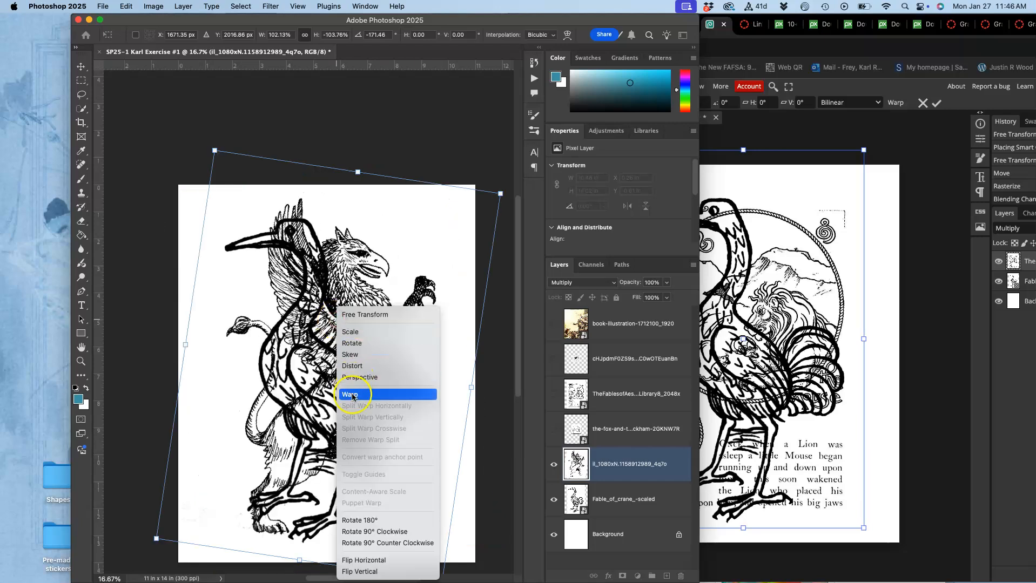
pyautogui.click(351, 398)
pyautogui.moveTo(266, 311); pyautogui.dragTo(214, 327)
pyautogui.moveTo(370, 289); pyautogui.dragTo(404, 276)
pyautogui.moveTo(393, 479); pyautogui.dragTo(408, 503)
pyautogui.moveTo(231, 536); pyautogui.dragTo(214, 532)
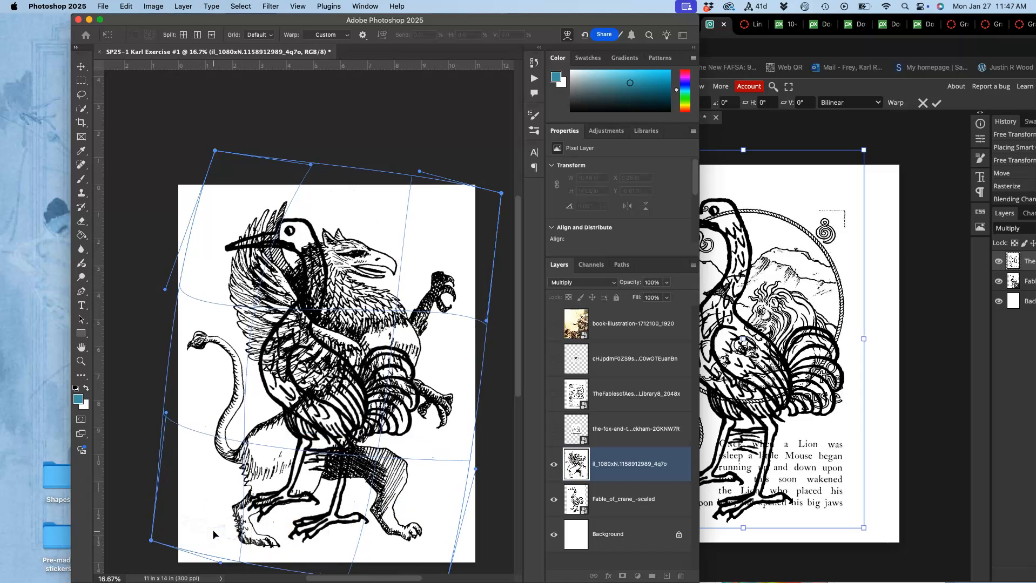
pyautogui.press('Return')
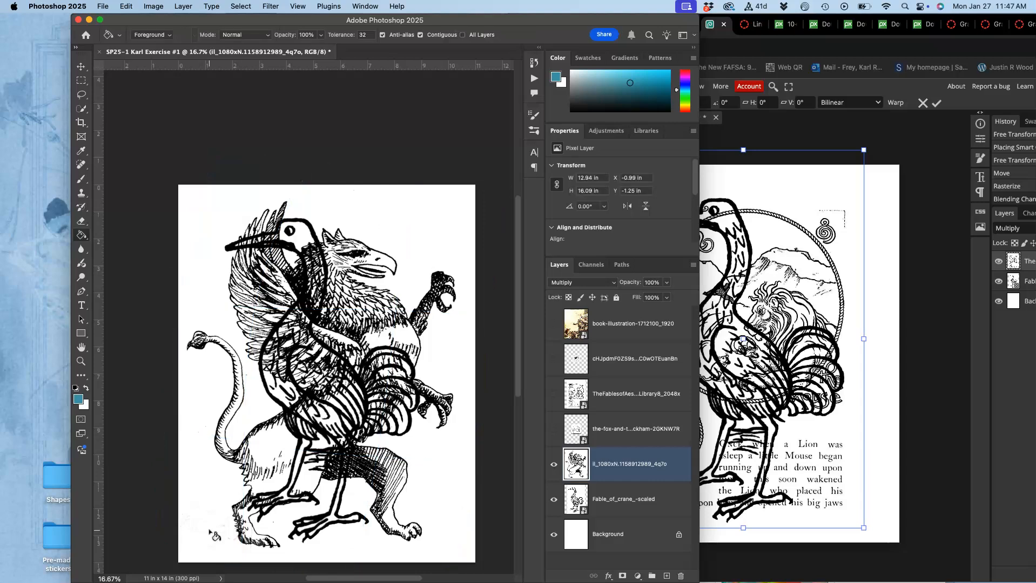
# - Lasso the griffin's hind foot near the lower-left corner of the page, delete it, and clear the selection
pyautogui.click(81, 99)
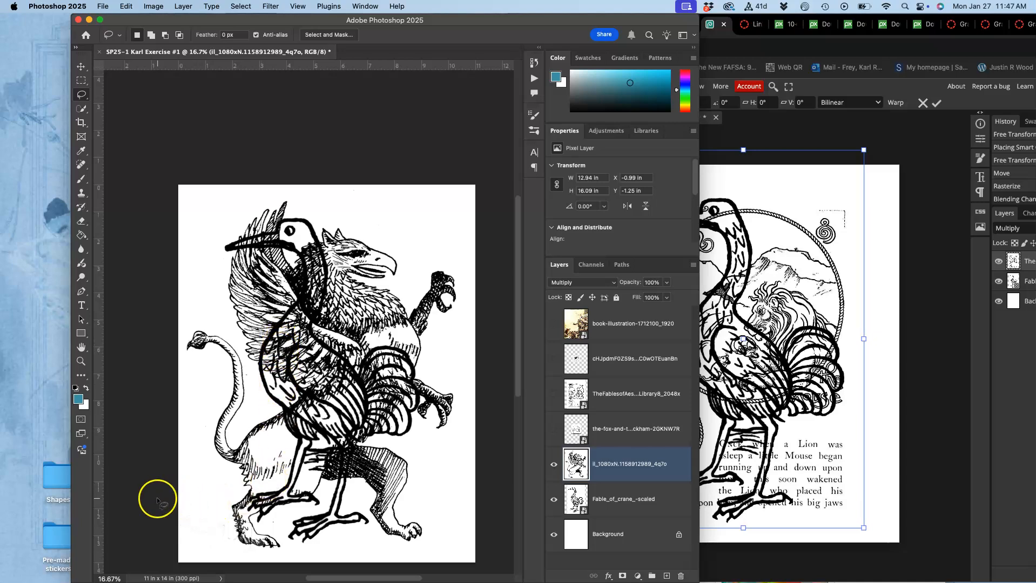
pyautogui.moveTo(249, 489); pyautogui.dragTo(250, 491)
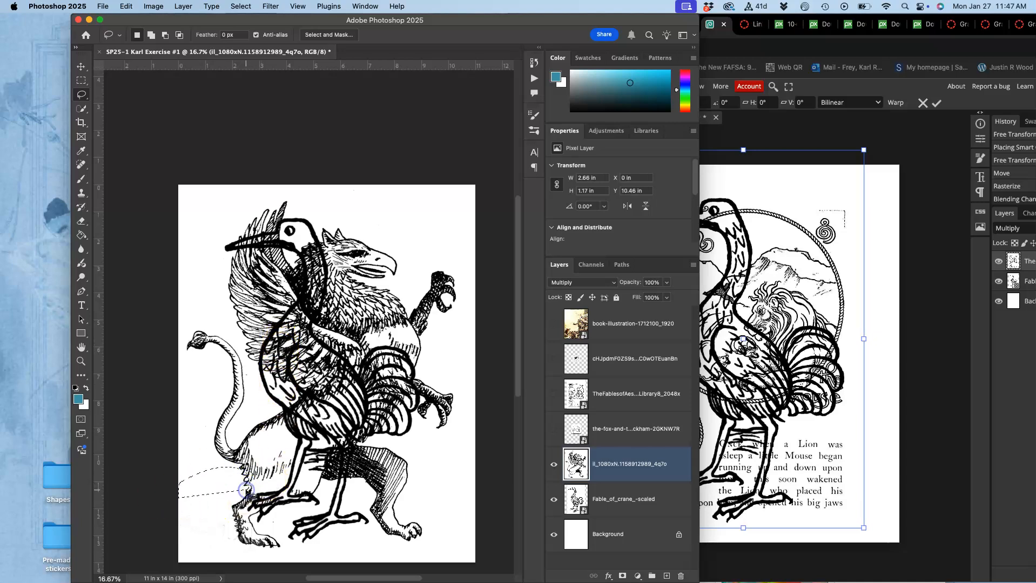
pyautogui.click(283, 517)
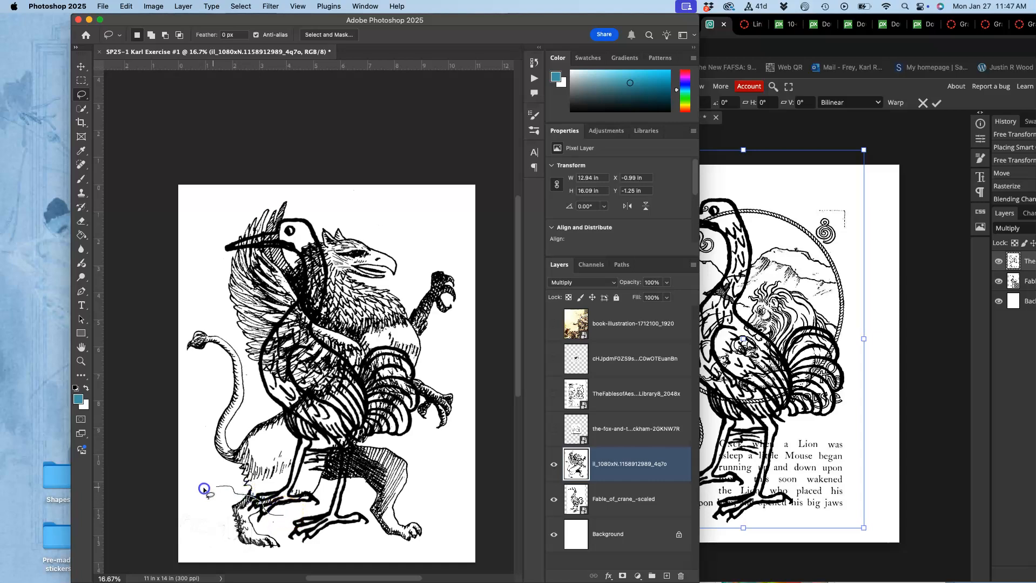
pyautogui.moveTo(128, 571)
pyautogui.mouseDown()
pyautogui.moveTo(339, 549)
pyautogui.moveTo(299, 521)
pyautogui.mouseUp()
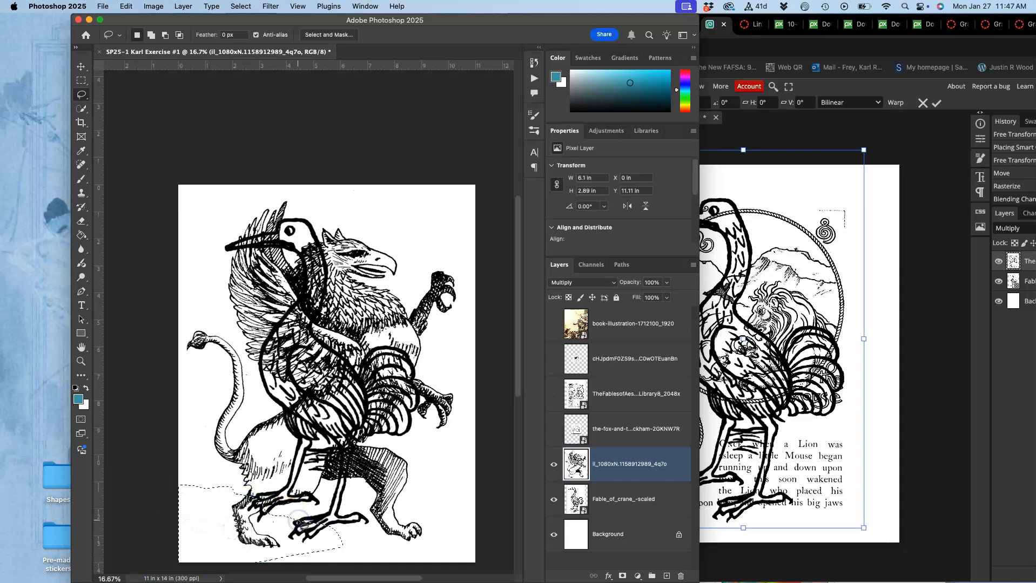
pyautogui.press('Delete')
pyautogui.click(301, 444)
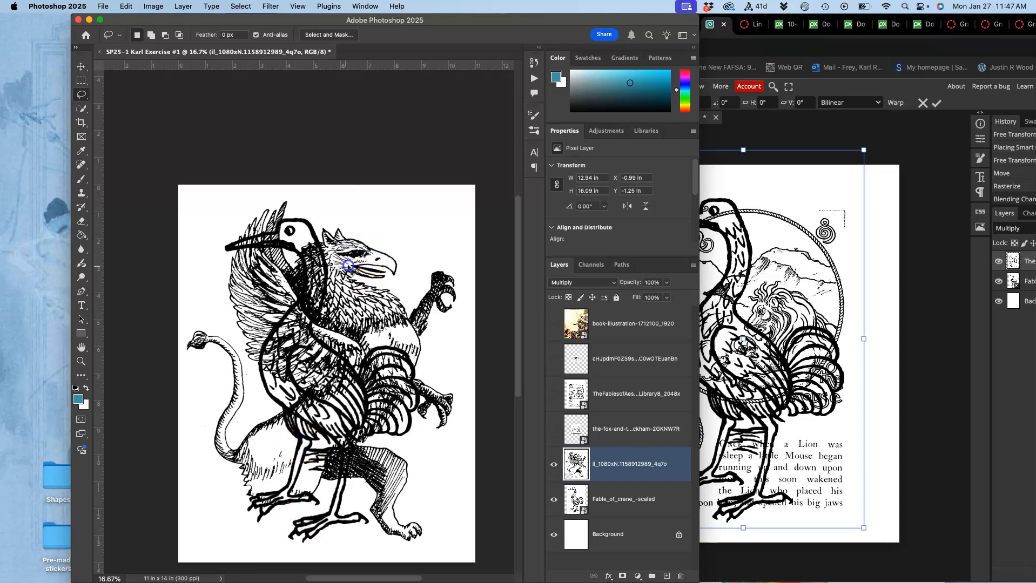
# - Lasso an area about 2.05 by 0.88 inches over the griffin's eye, delete it, and clear the selection
pyautogui.moveTo(374, 252); pyautogui.dragTo(371, 253)
pyautogui.press('Delete')
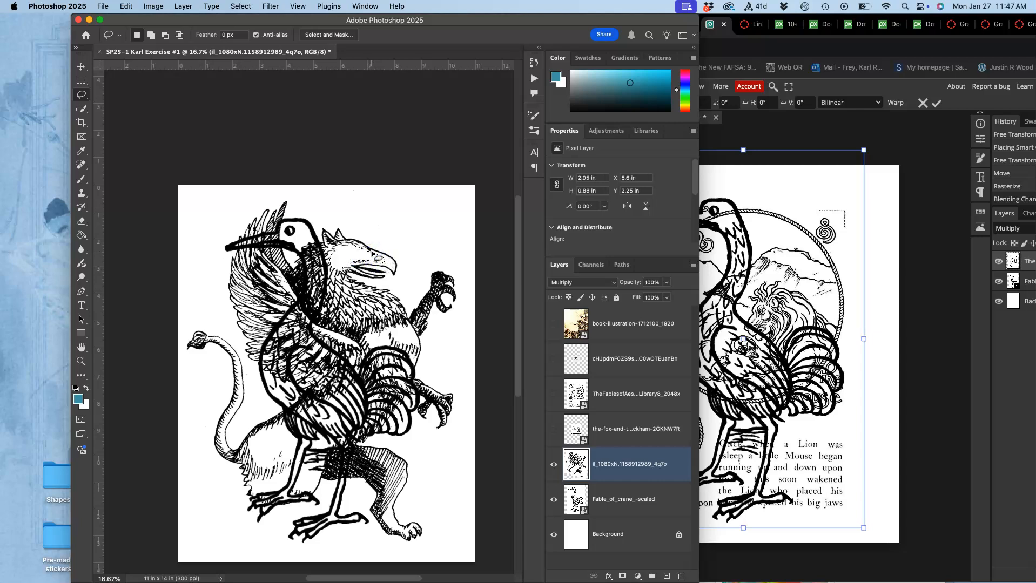
pyautogui.click(380, 217)
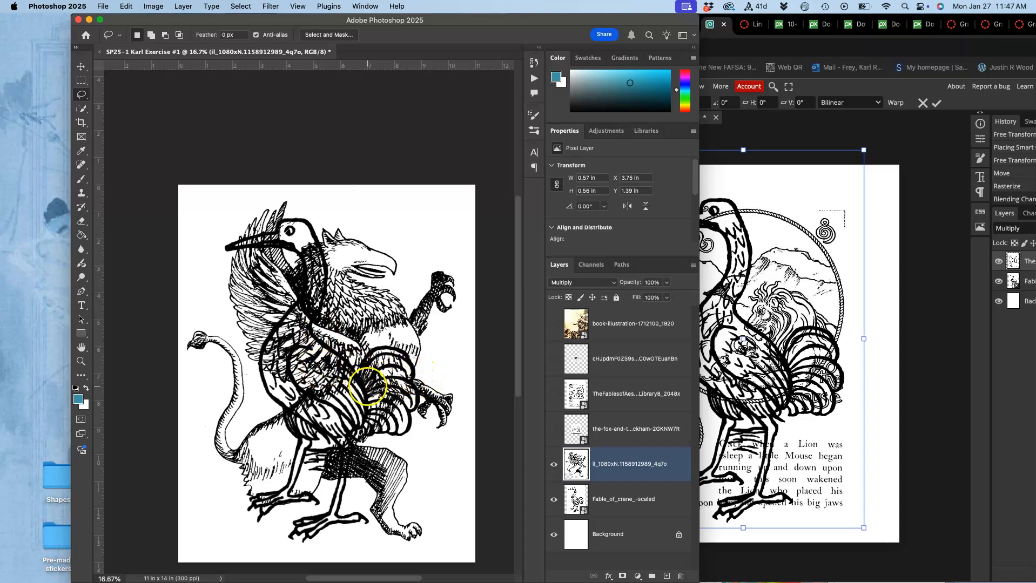
pyautogui.scroll(-1, 380, 448)
pyautogui.hscroll(1, 379, 449)
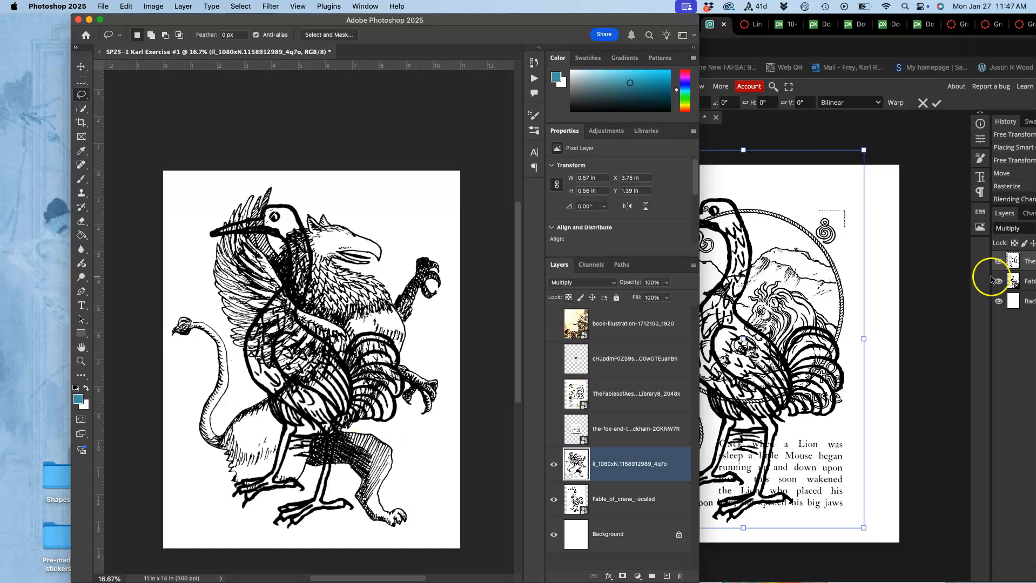
# - Rasterize the crane layer in the Photoshop document and set its blend mode to Multiply
pyautogui.click(1022, 289)
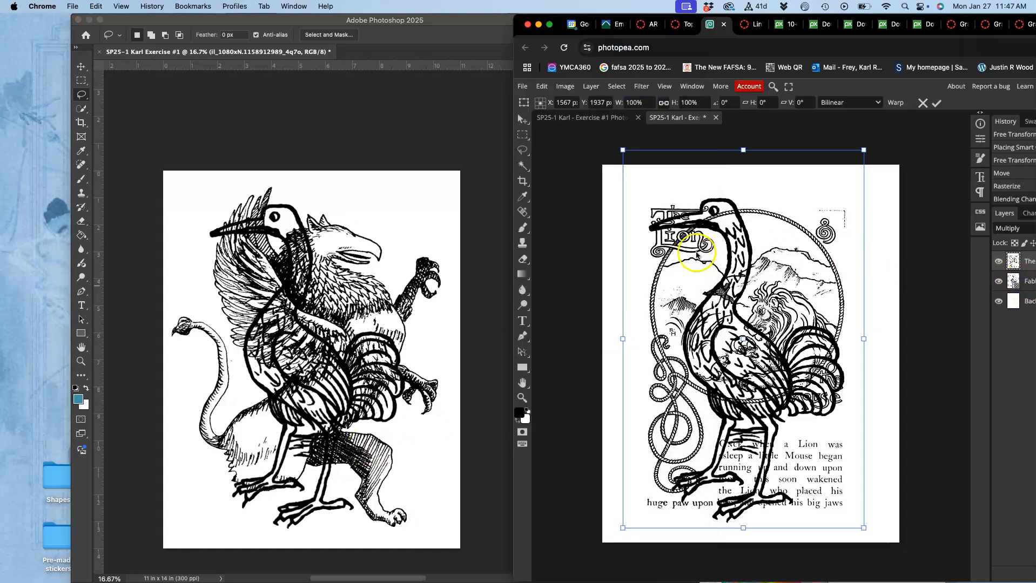
pyautogui.click(357, 172)
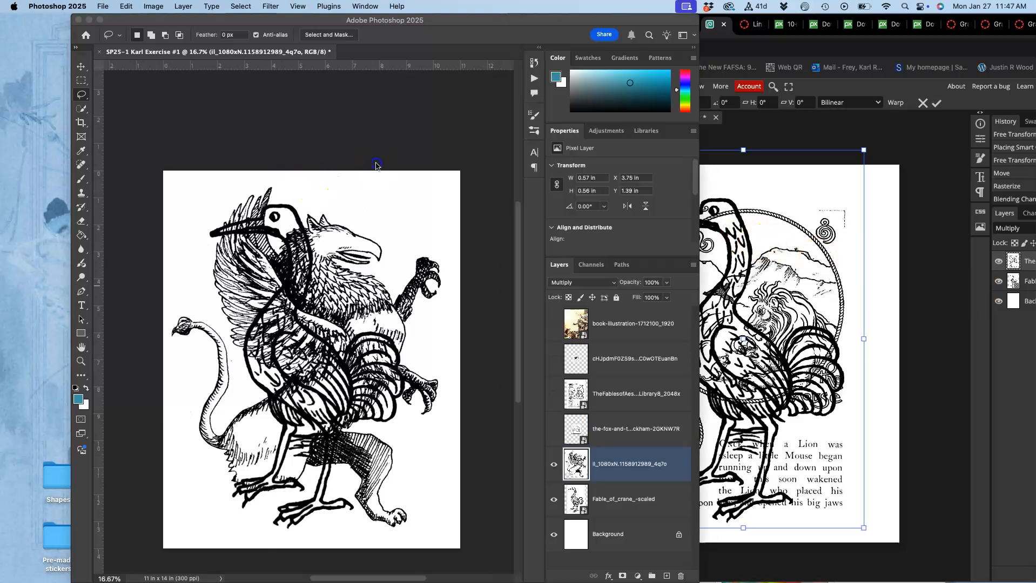
pyautogui.click(600, 503)
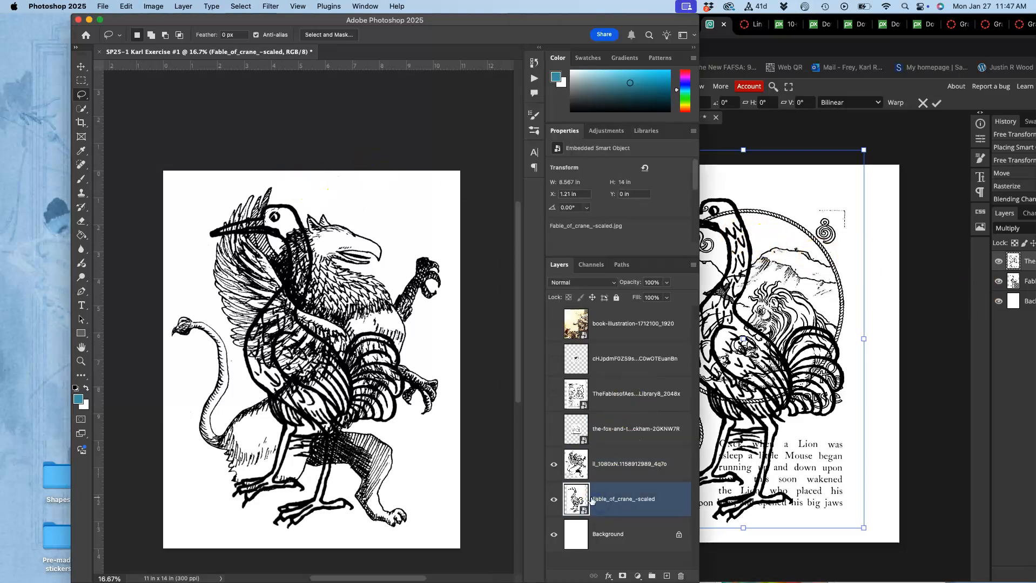
pyautogui.rightClick(621, 509)
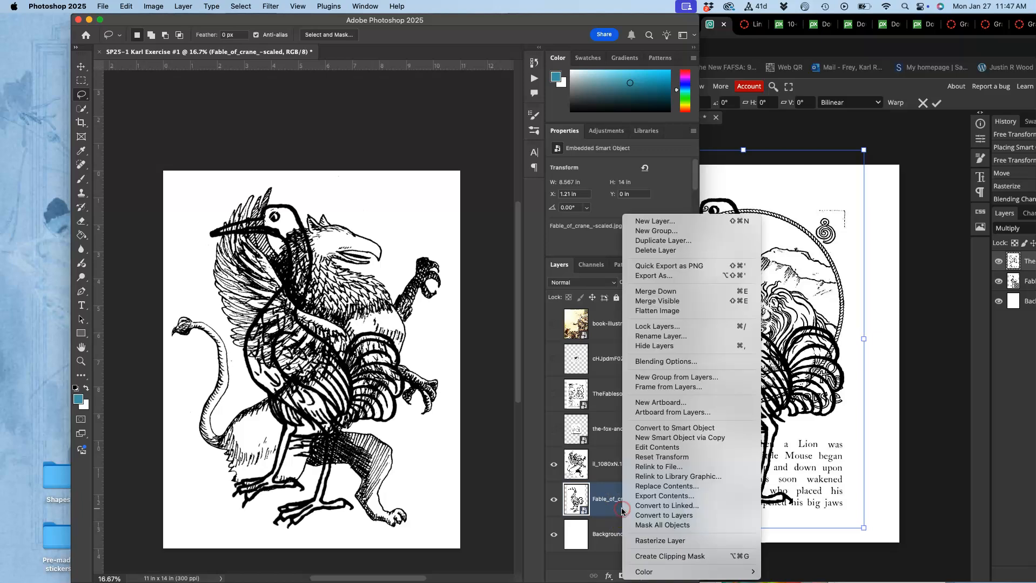
pyautogui.click(651, 540)
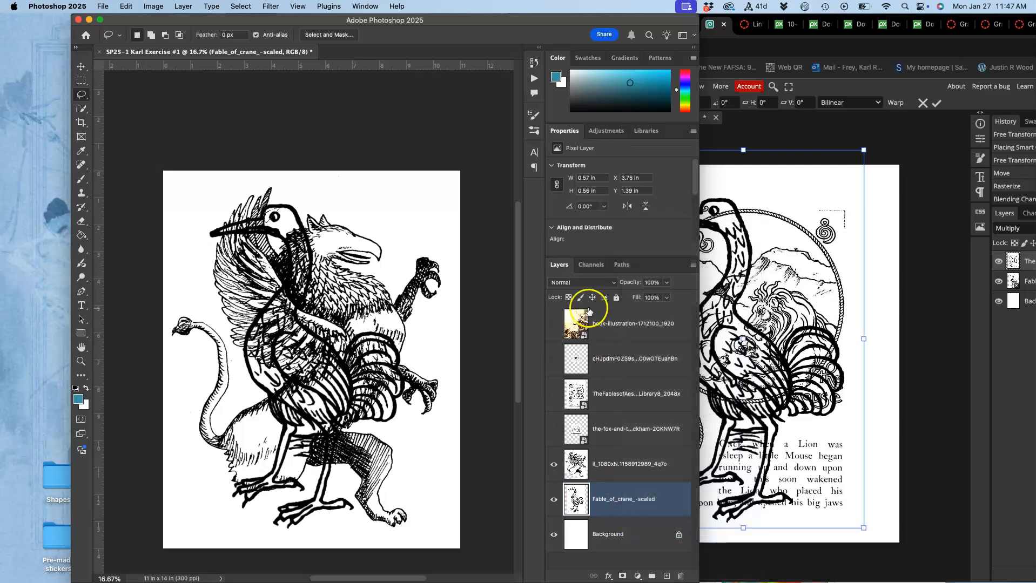
pyautogui.click(587, 284)
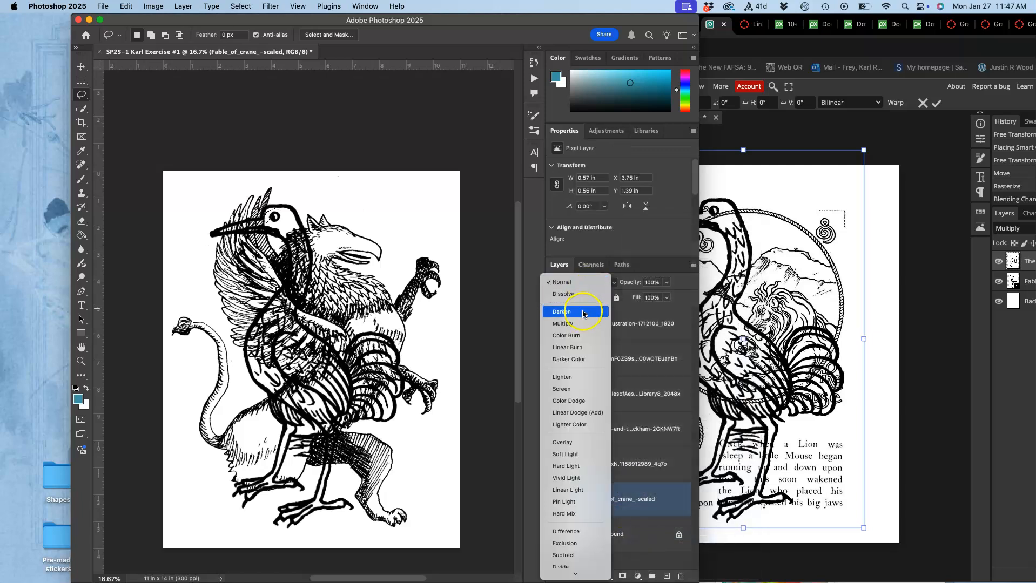
pyautogui.click(578, 327)
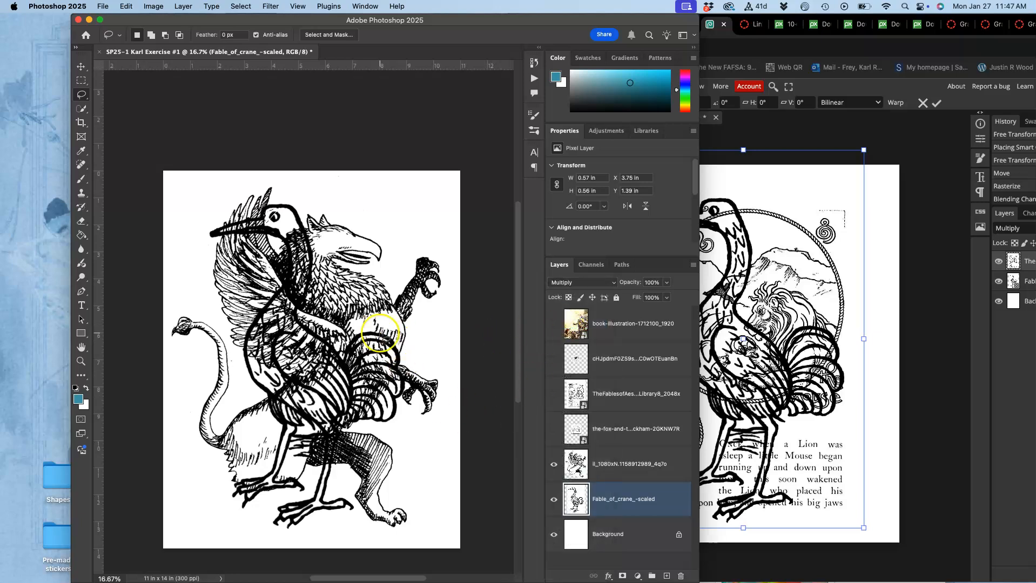
# - Clear the small leftover selection around the crane's eye
pyautogui.press('super+t')
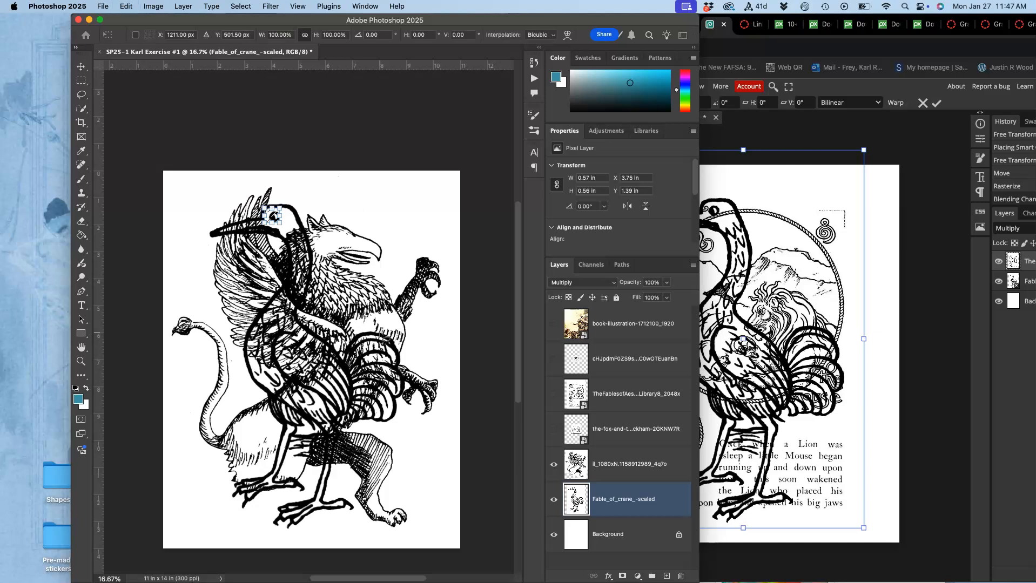
pyautogui.press('Return')
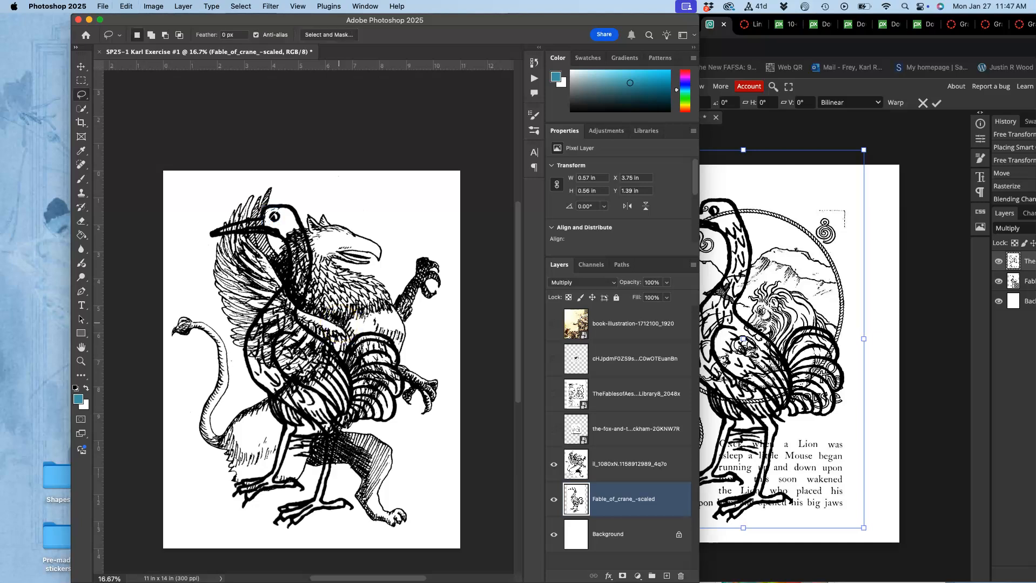
pyautogui.press('super+d')
# - Start warping the whole crane layer, pulling its head and beak up toward the page's upper edge and reshaping its neck and chest
pyautogui.press('super+t')
pyautogui.scroll(3, 310, 334)
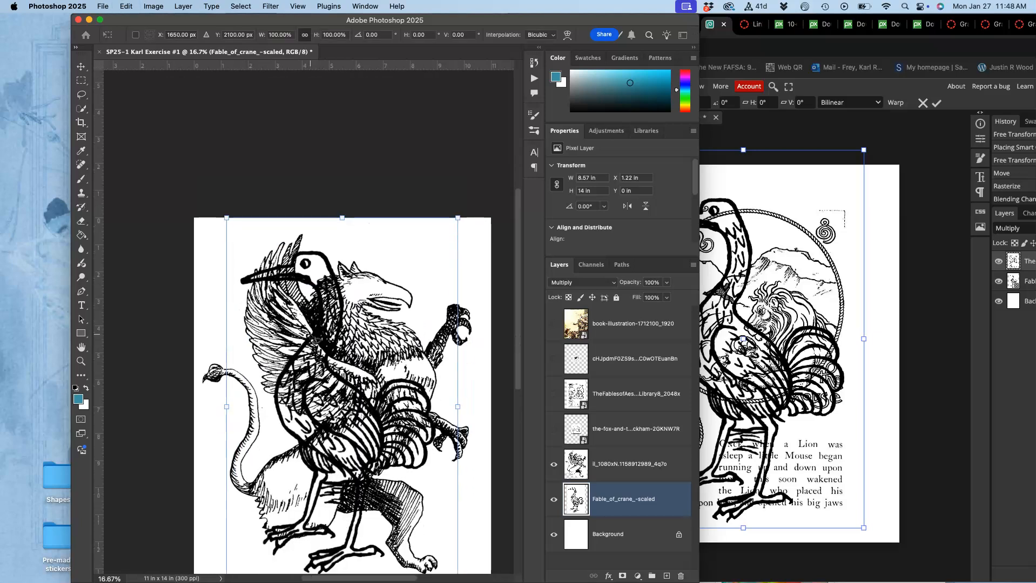
pyautogui.scroll(-5, 315, 338)
pyautogui.scroll(5, 314, 338)
pyautogui.hscroll(1, 315, 340)
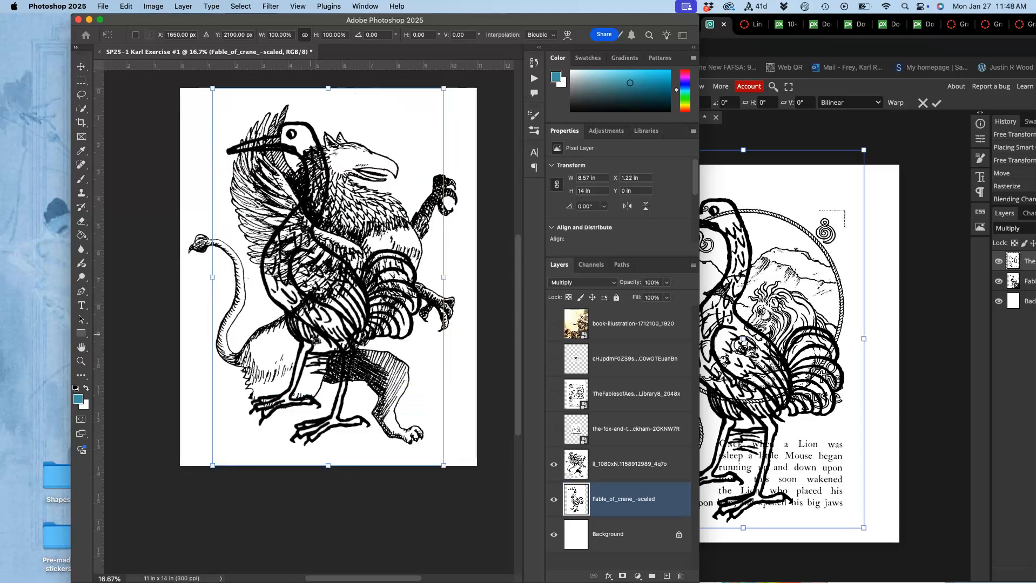
pyautogui.rightClick(403, 393)
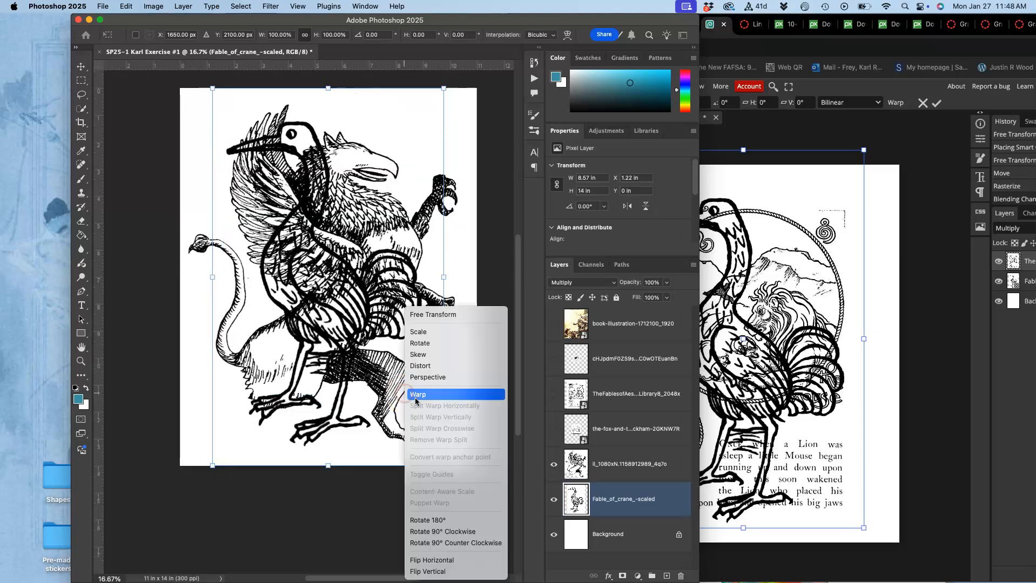
pyautogui.click(415, 400)
pyautogui.moveTo(324, 139); pyautogui.dragTo(306, 116)
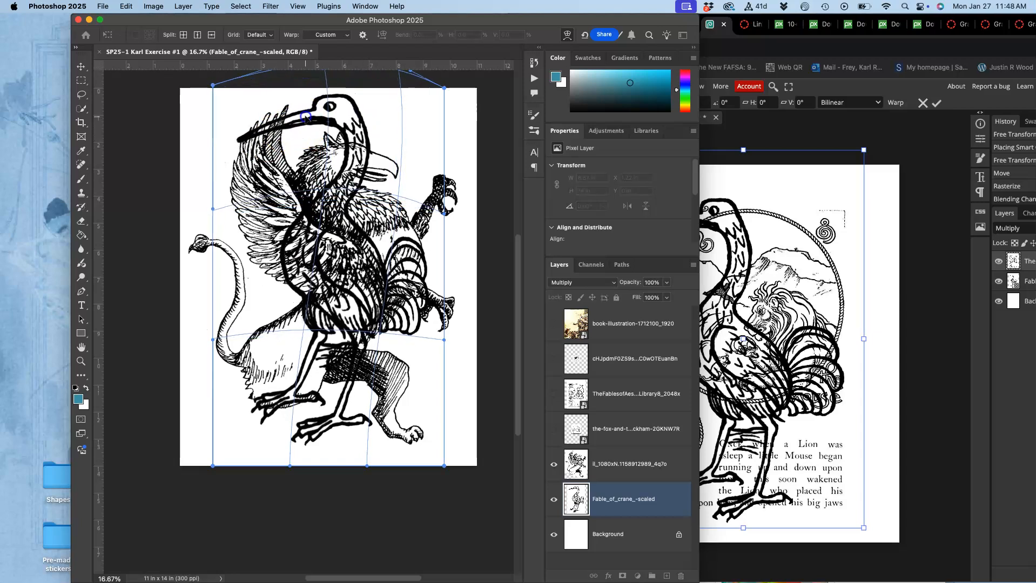
pyautogui.moveTo(246, 138); pyautogui.dragTo(249, 132)
pyautogui.moveTo(304, 194); pyautogui.dragTo(300, 225)
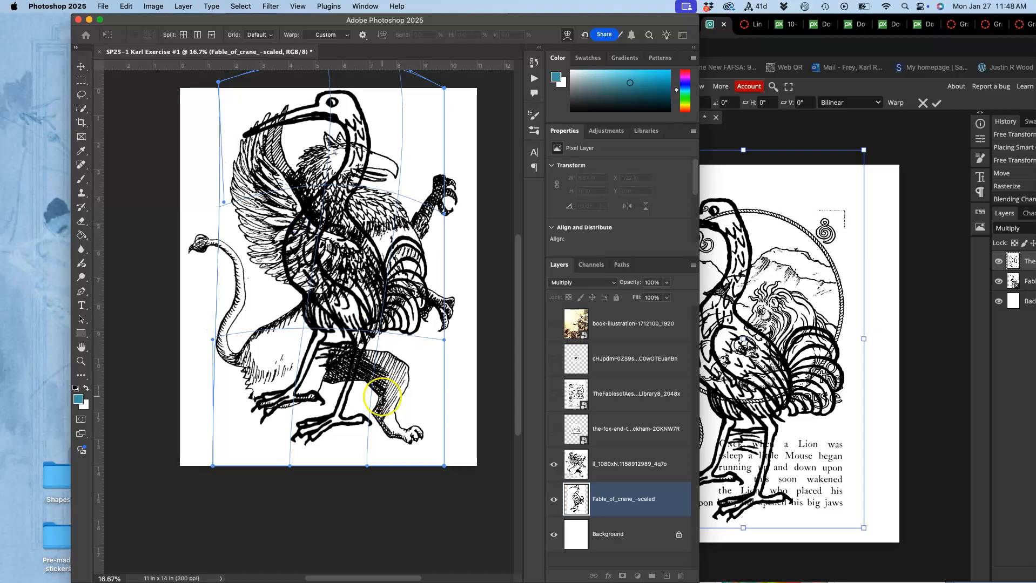
# - Warp the crane's legs and feet down toward the page's lower edge and apply the transformation
pyautogui.moveTo(282, 400); pyautogui.dragTo(260, 427)
pyautogui.moveTo(320, 448); pyautogui.dragTo(334, 445)
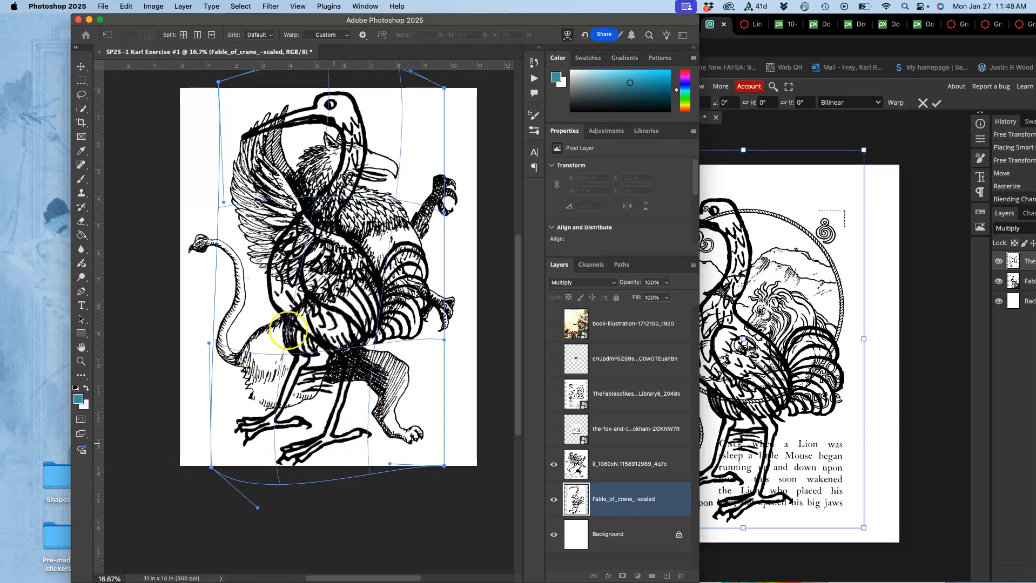
pyautogui.press('Return')
# - Lasso an area about 5.93 by 3.2 inches around the crane's front leg and foot, delete it, and clear the selection
pyautogui.click(82, 95)
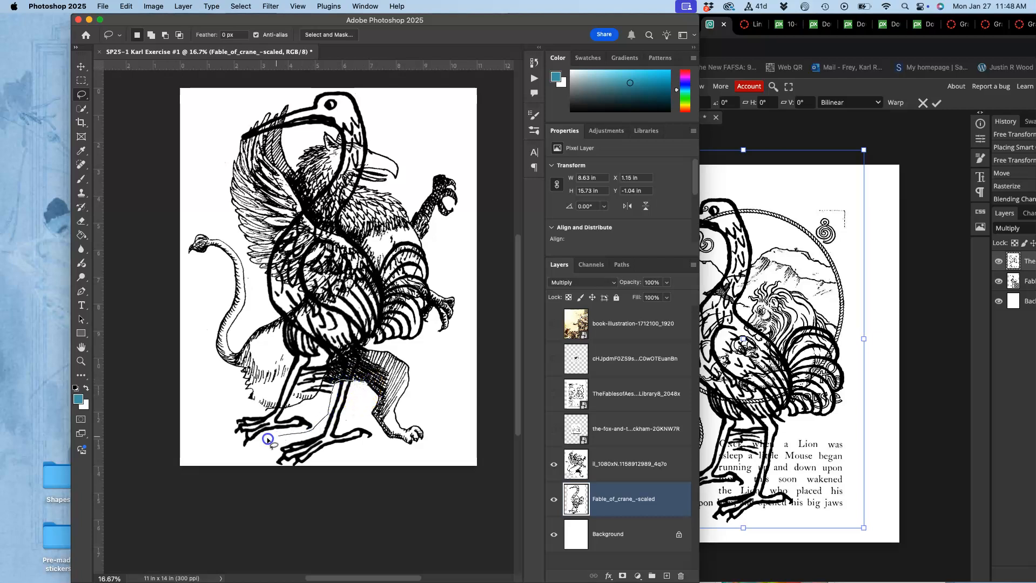
pyautogui.moveTo(297, 514)
pyautogui.mouseDown()
pyautogui.moveTo(415, 478)
pyautogui.moveTo(398, 382)
pyautogui.mouseUp()
pyautogui.press('Delete')
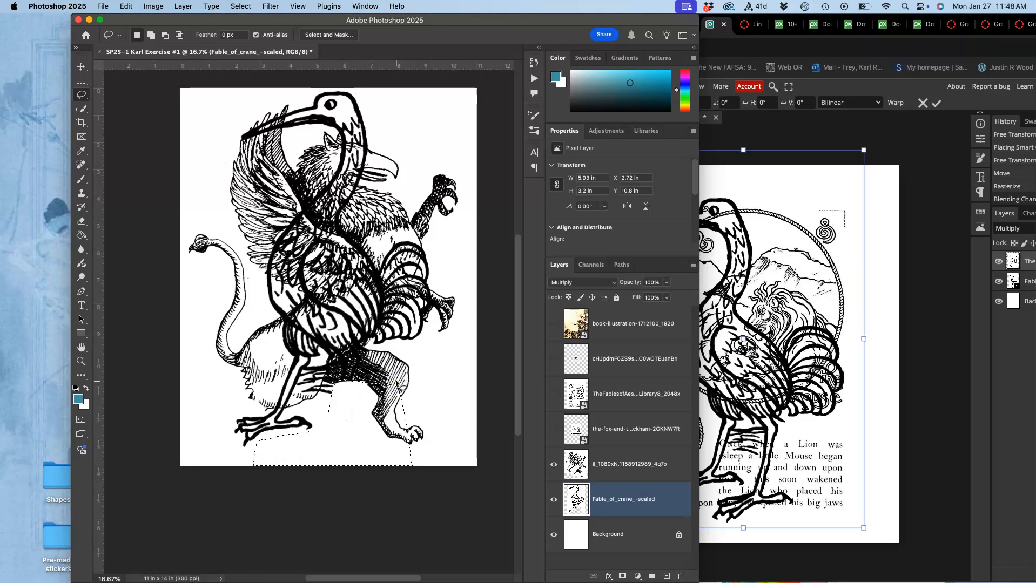
pyautogui.click(412, 359)
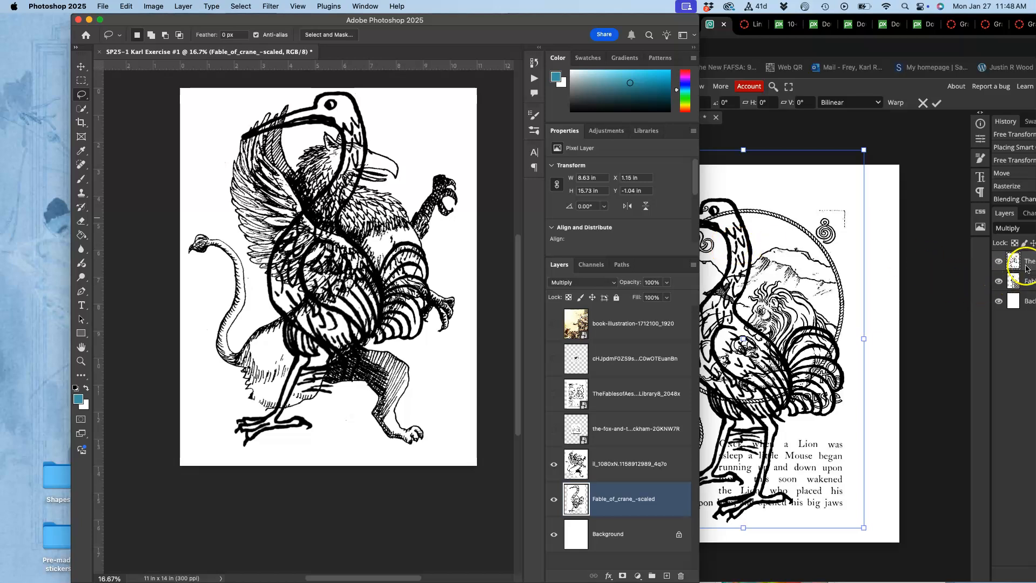
# - On the griffin layer, lasso and delete the wing tips above the crane's beak and the lines overlapping its neck
pyautogui.click(619, 465)
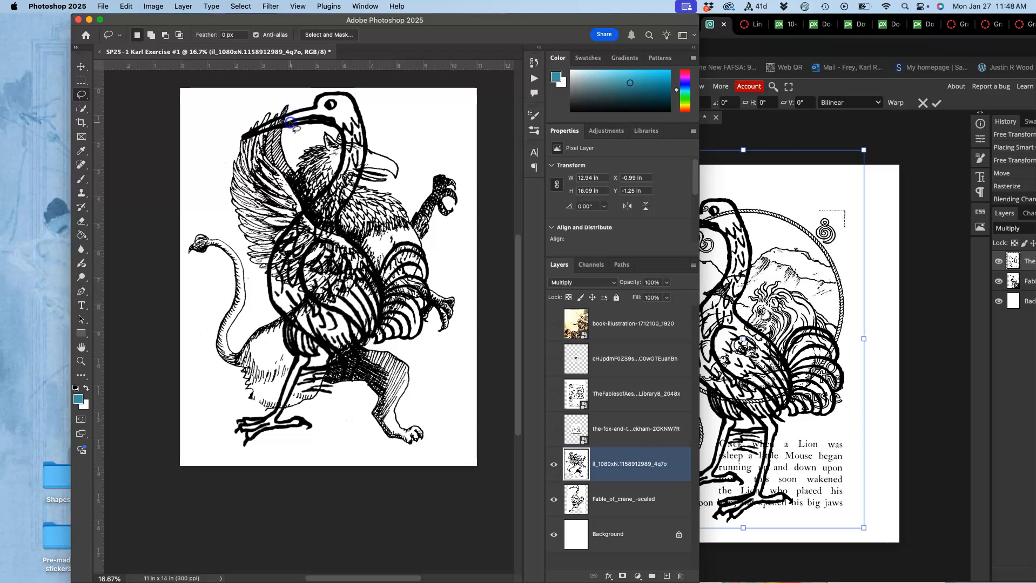
pyautogui.moveTo(299, 98); pyautogui.dragTo(301, 101)
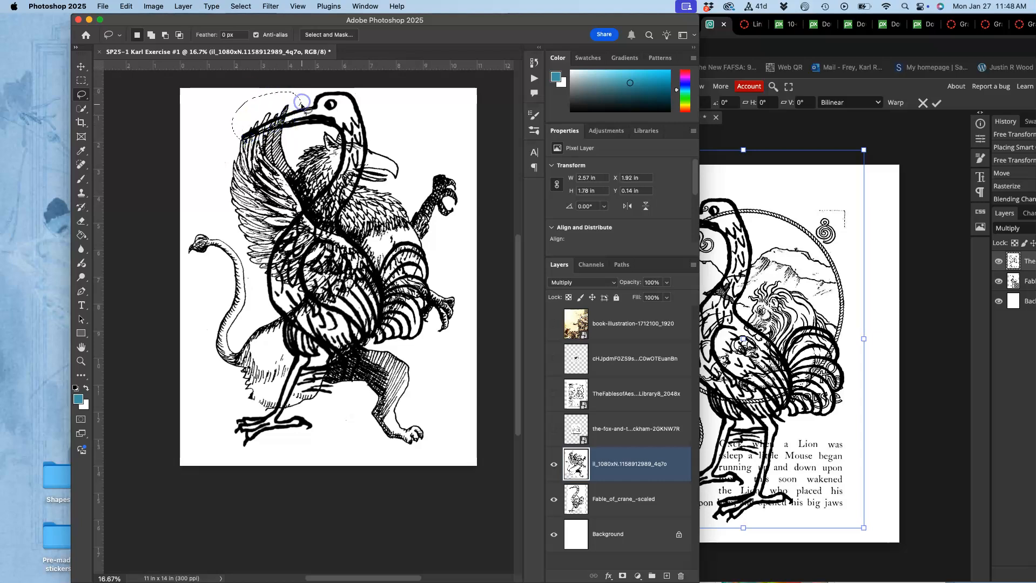
pyautogui.click(344, 166)
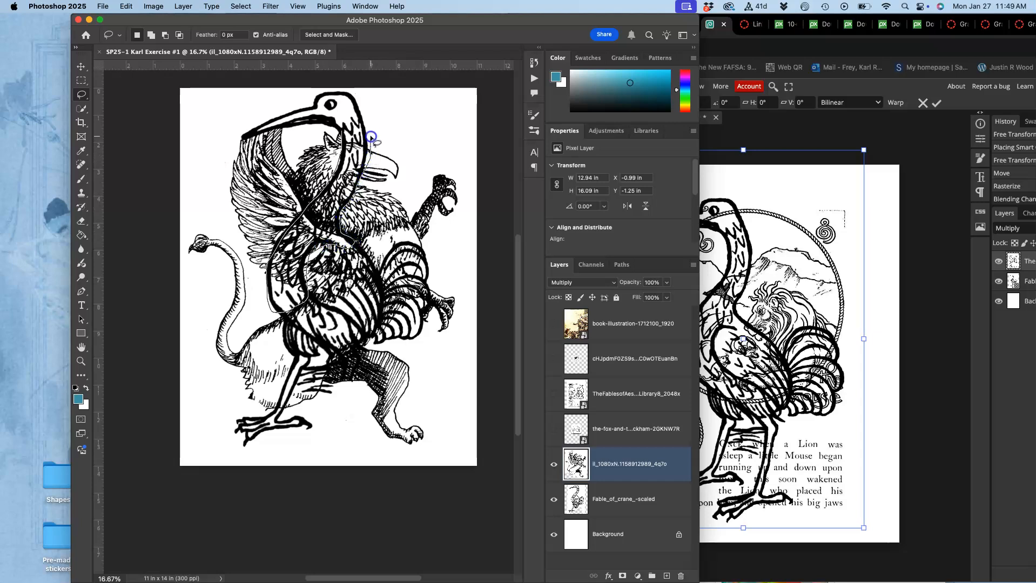
pyautogui.press('Delete')
pyautogui.press('cmd+d')
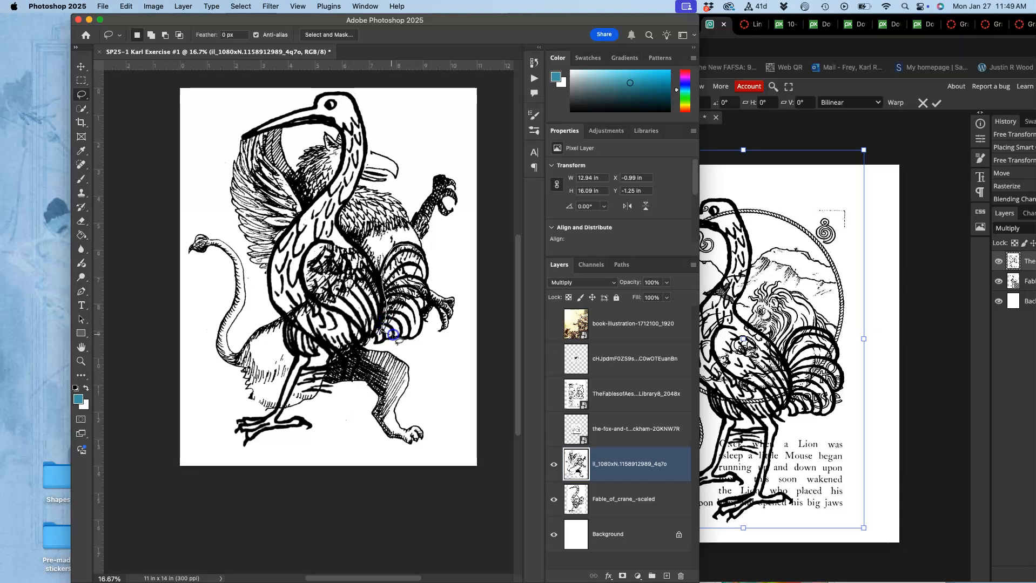
# - Lasso an area about 1.75 by 3.35 inches of griffin lines over the crane's tail feathers, delete it, and clear the selection
pyautogui.moveTo(427, 282); pyautogui.dragTo(429, 271)
pyautogui.press('Delete')
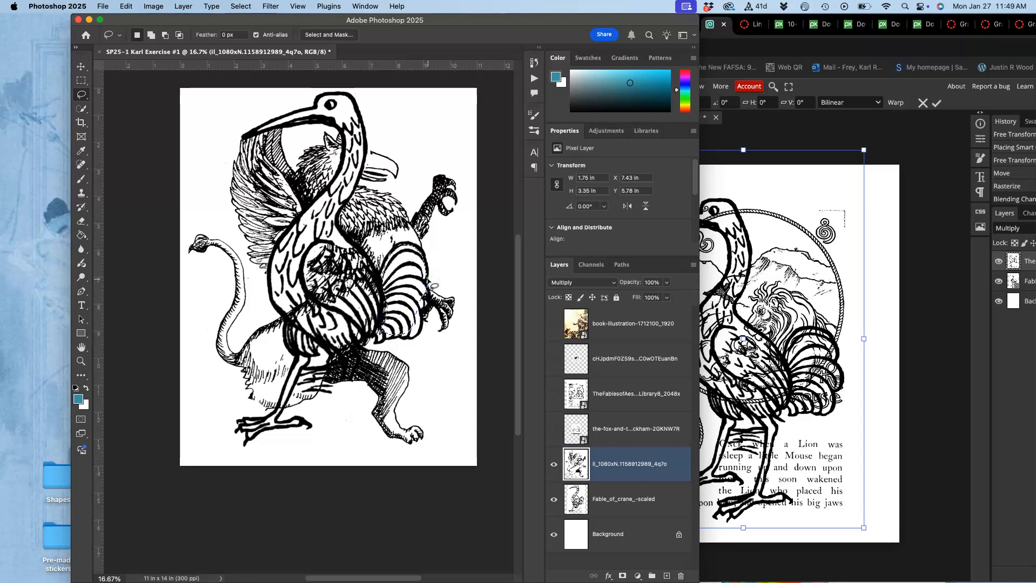
pyautogui.click(434, 330)
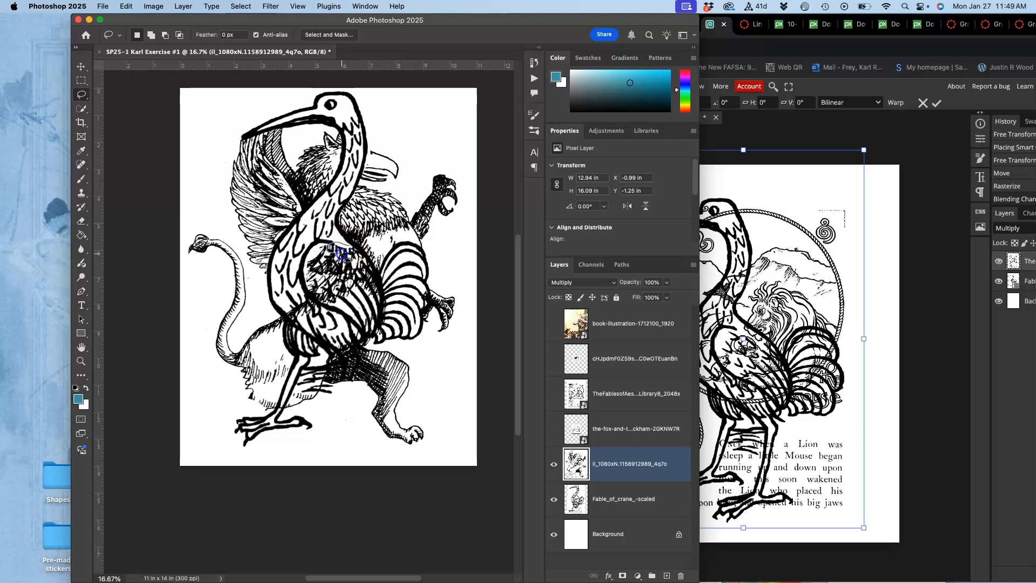
# - Lasso and delete the griffin lines over the crane's wing in two areas, about 2.51 by 2.86 and 2.18 by 4.33 inches
pyautogui.moveTo(366, 300); pyautogui.dragTo(374, 285)
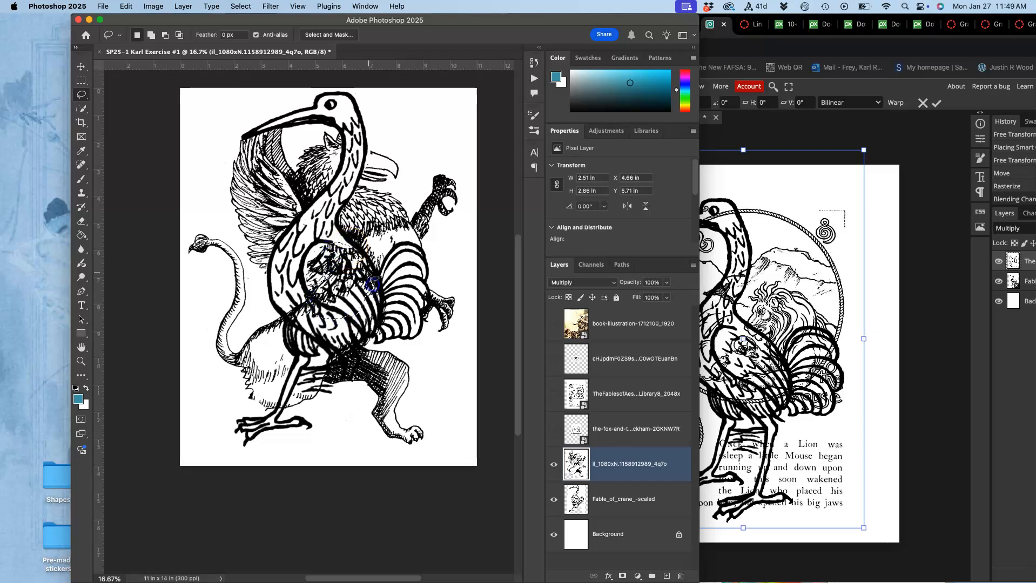
pyautogui.press('Delete')
pyautogui.click(439, 363)
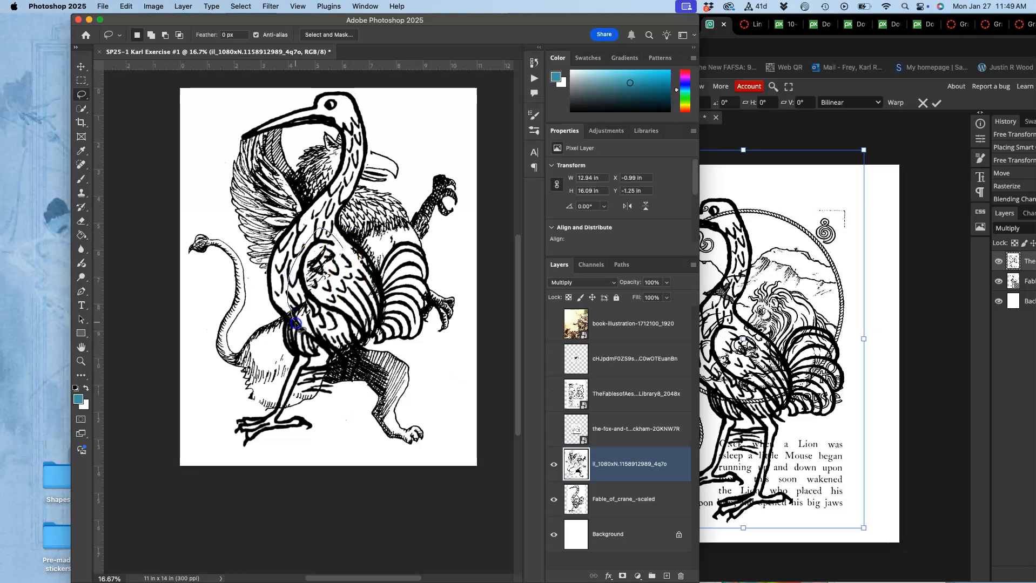
pyautogui.moveTo(330, 344); pyautogui.dragTo(352, 307)
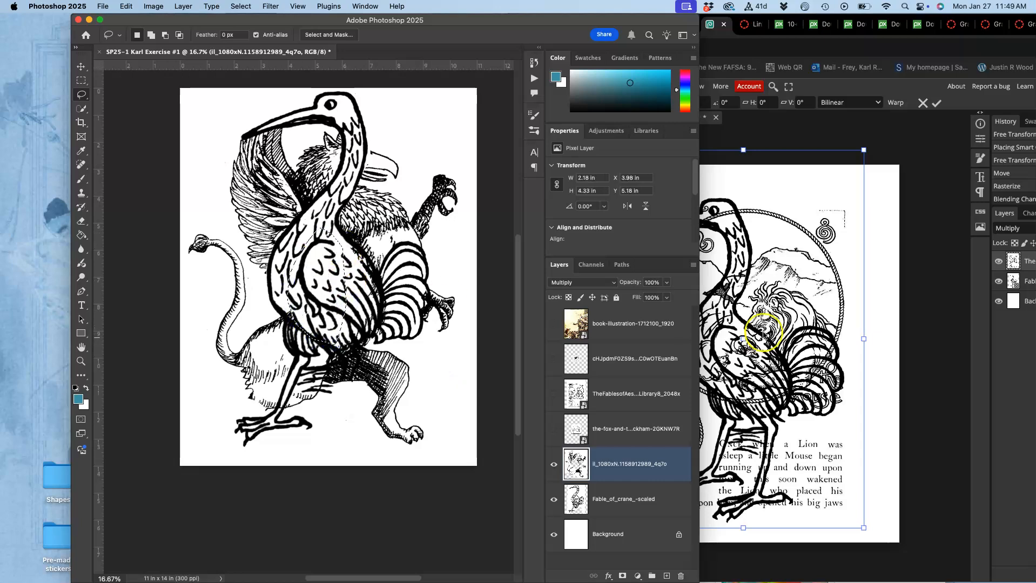
# - Hide and show the griffin and crane layers in turn to examine the erased areas
pyautogui.click(550, 465)
pyautogui.click(552, 467)
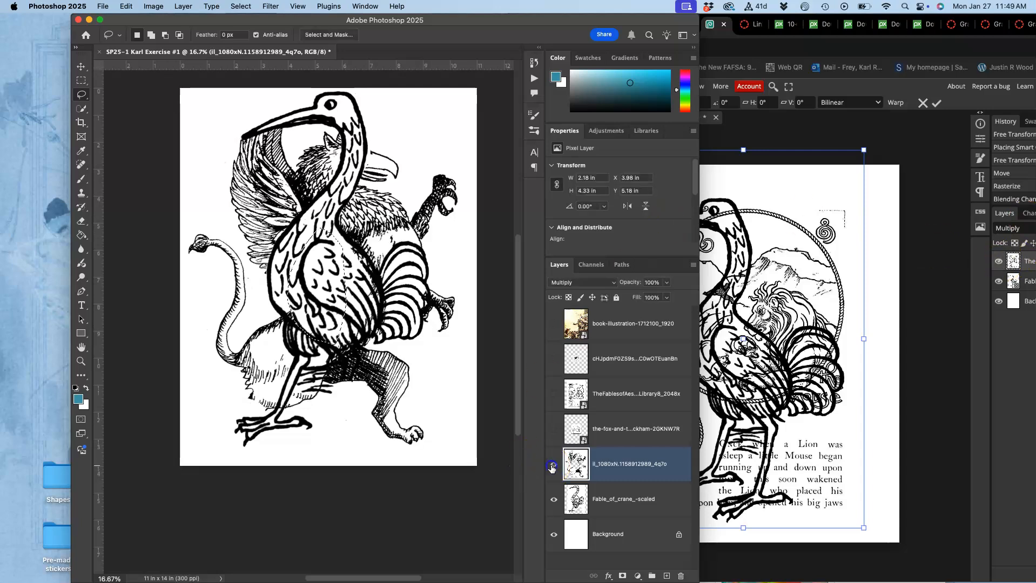
pyautogui.click(554, 500)
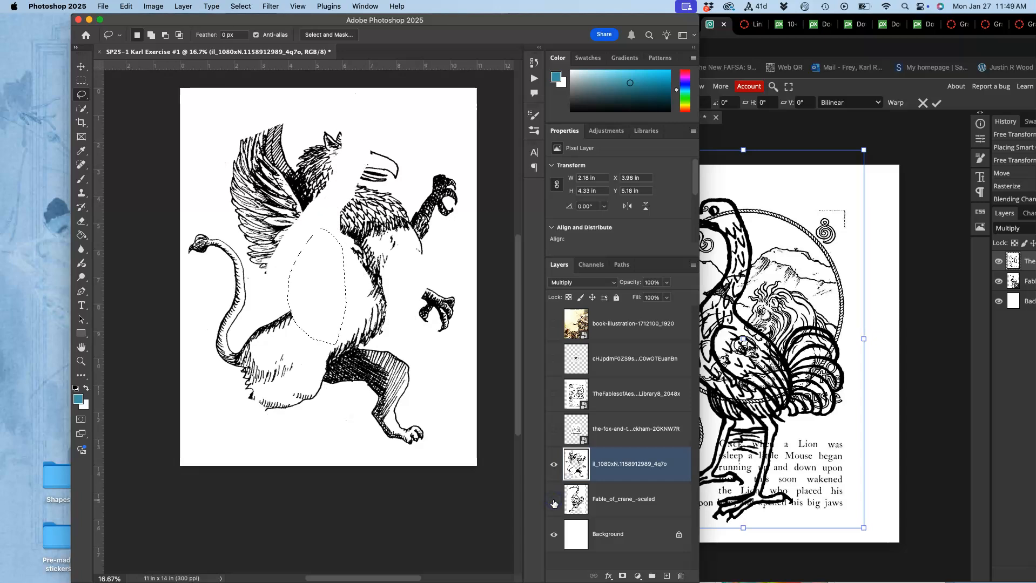
pyautogui.click(554, 502)
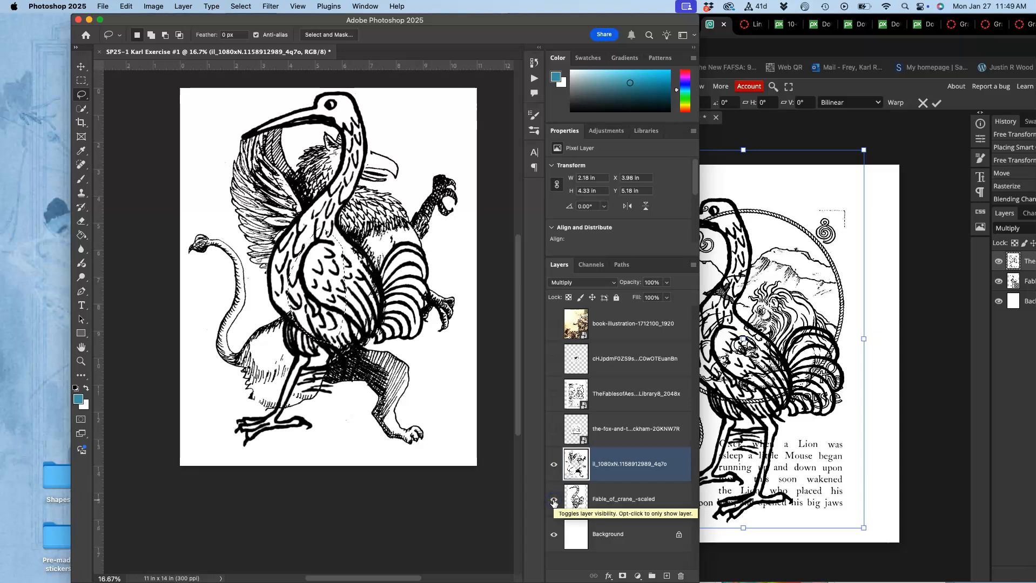
pyautogui.click(554, 501)
pyautogui.click(554, 500)
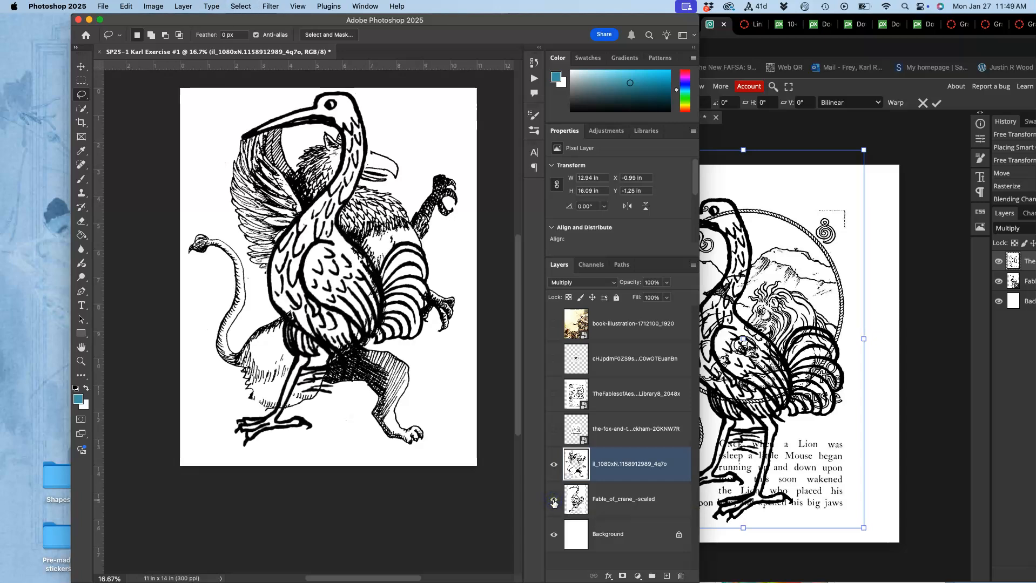
# - Show the lion and mouse fable layer, rasterize it, and set its blend mode to Multiply
pyautogui.click(555, 430)
pyautogui.click(555, 432)
pyautogui.click(553, 395)
pyautogui.click(598, 397)
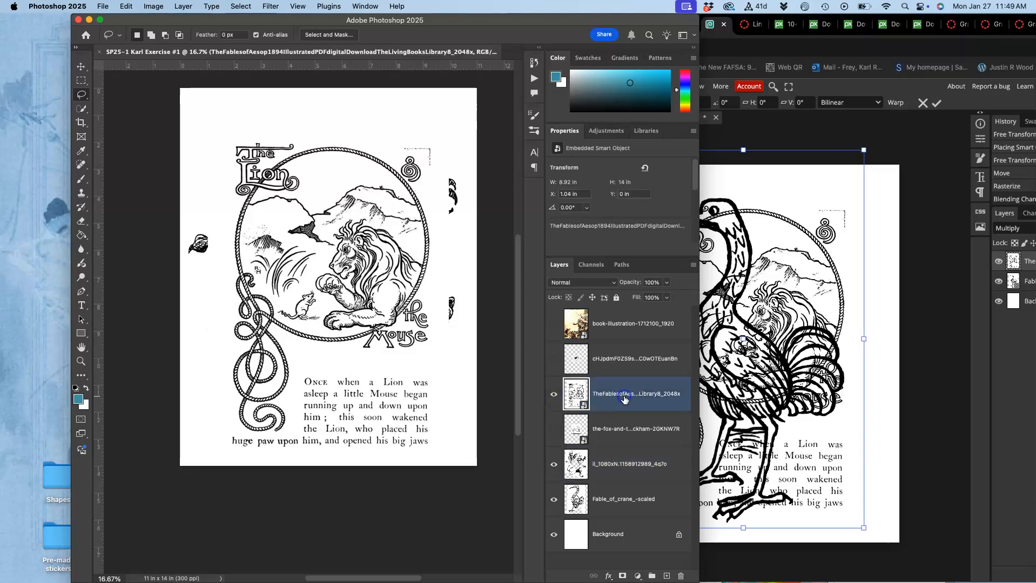
pyautogui.rightClick(617, 403)
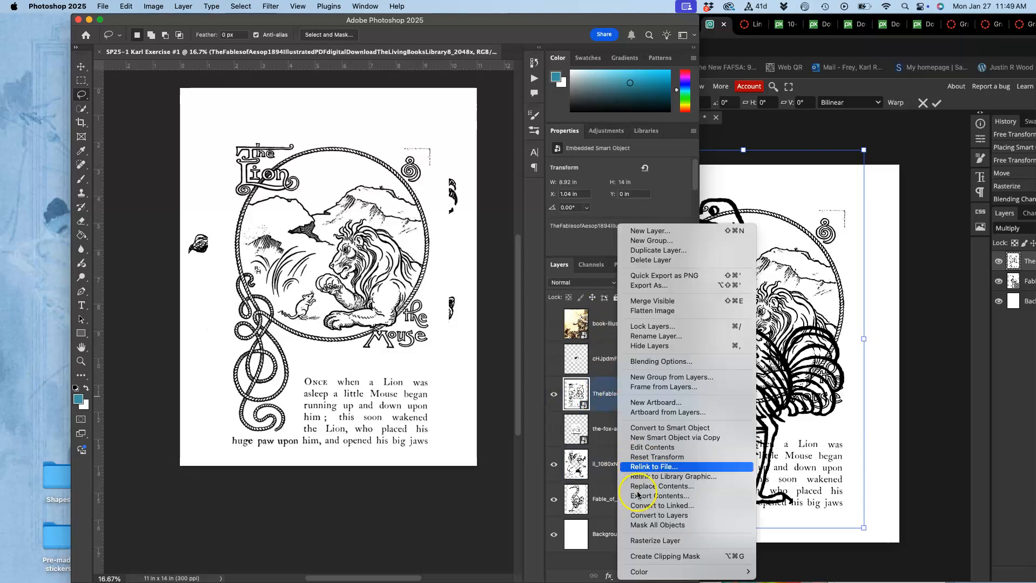
pyautogui.click(634, 539)
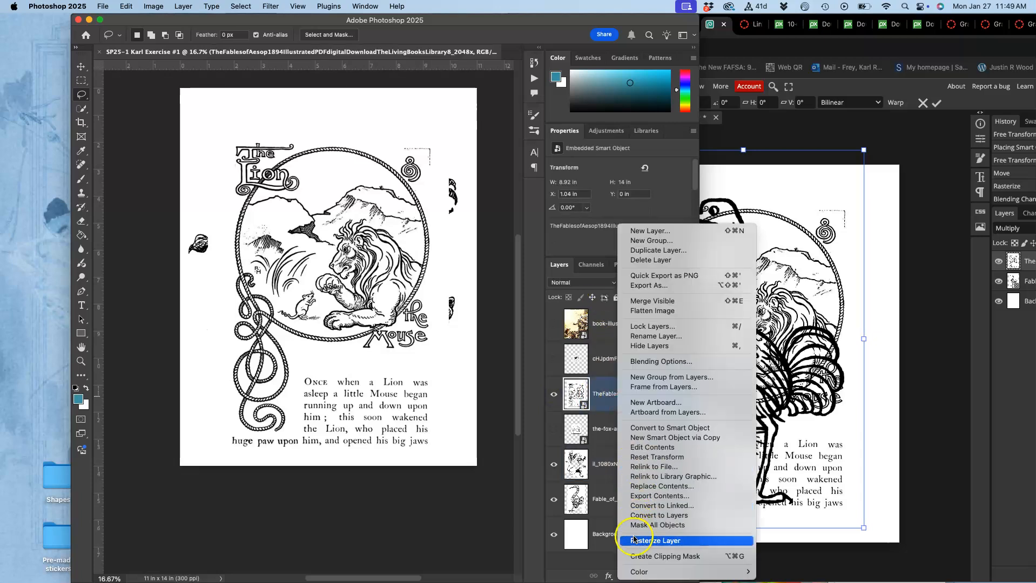
pyautogui.click(589, 283)
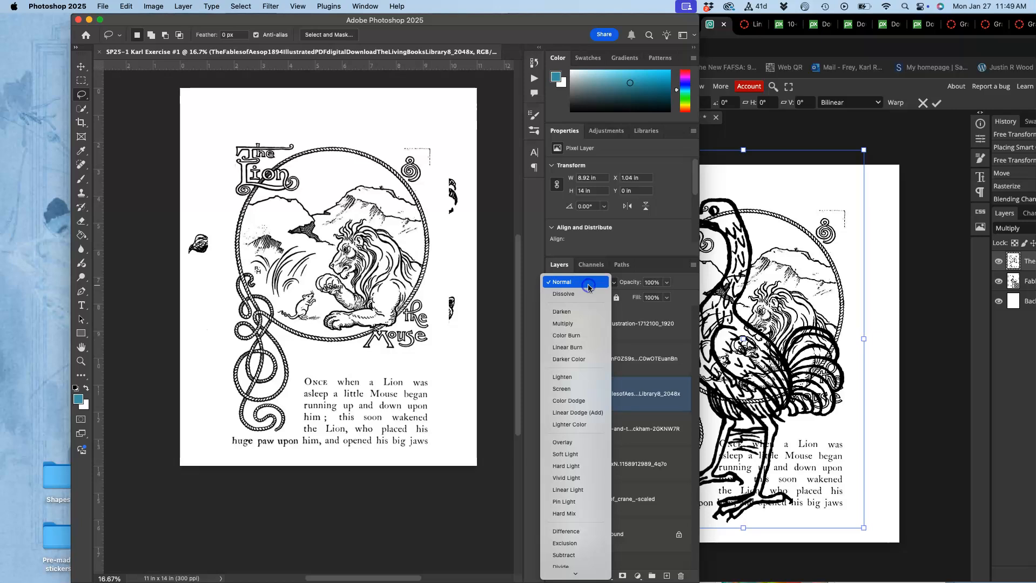
pyautogui.click(563, 324)
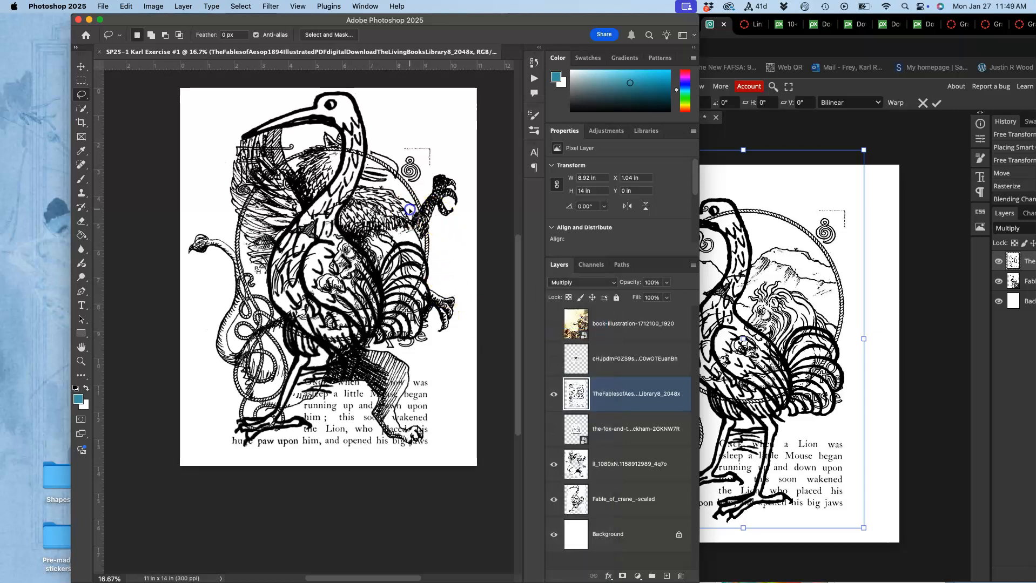
# - Free-transform the lion and mouse layer and rotate it clockwise by 10.5 degrees
pyautogui.click(129, 6)
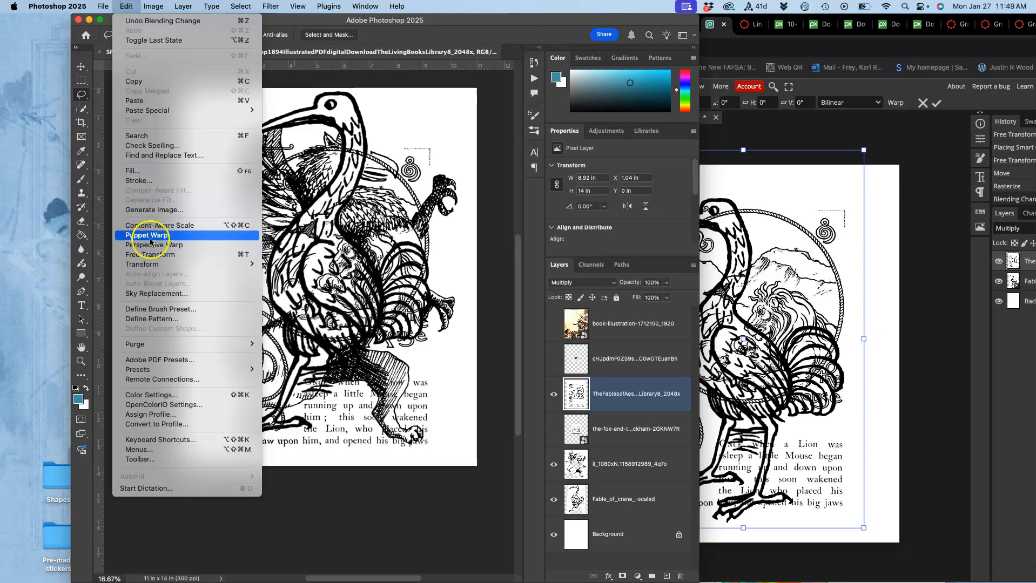
pyautogui.click(150, 254)
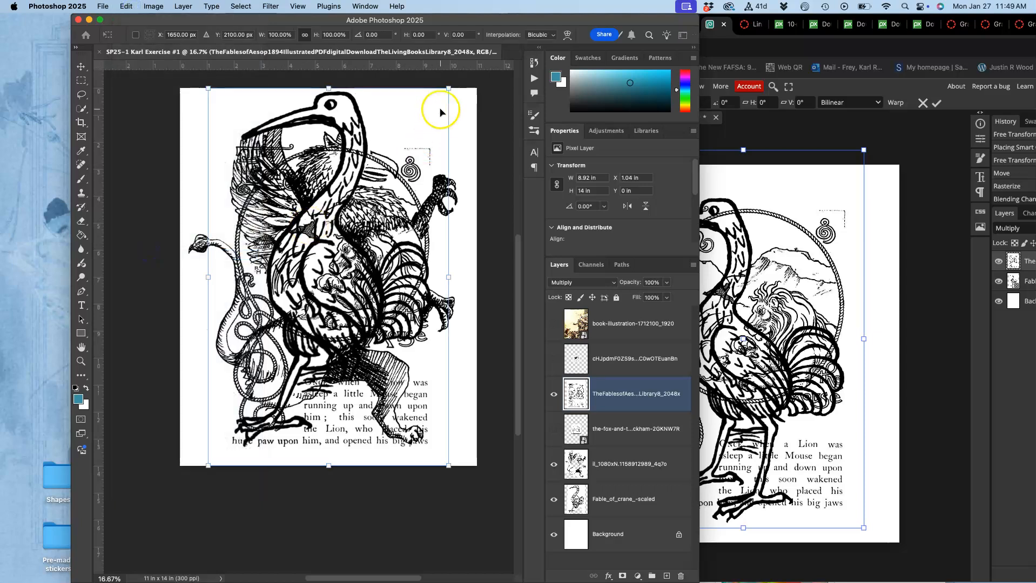
pyautogui.moveTo(458, 87); pyautogui.dragTo(471, 116)
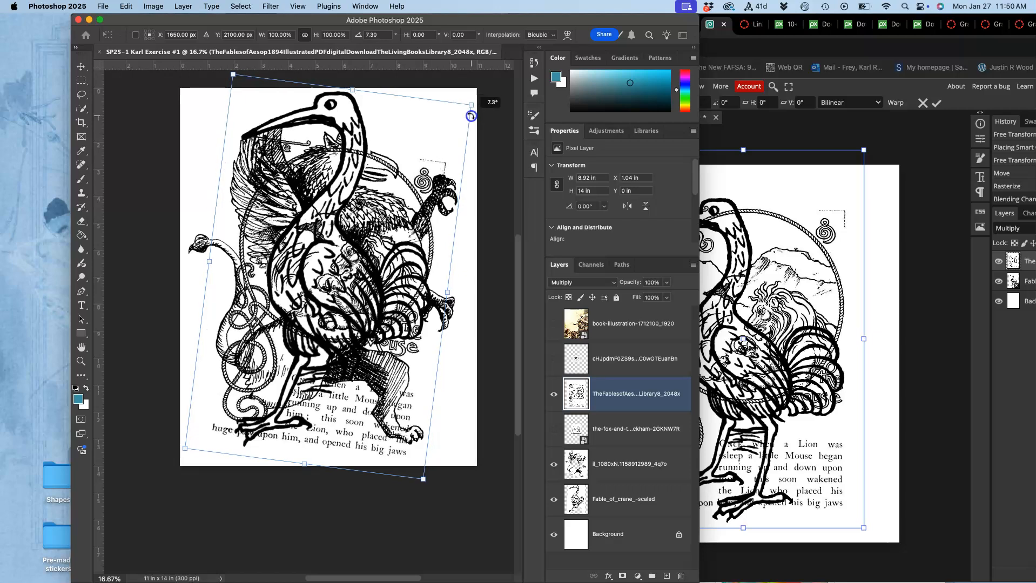
pyautogui.moveTo(471, 116); pyautogui.dragTo(483, 121)
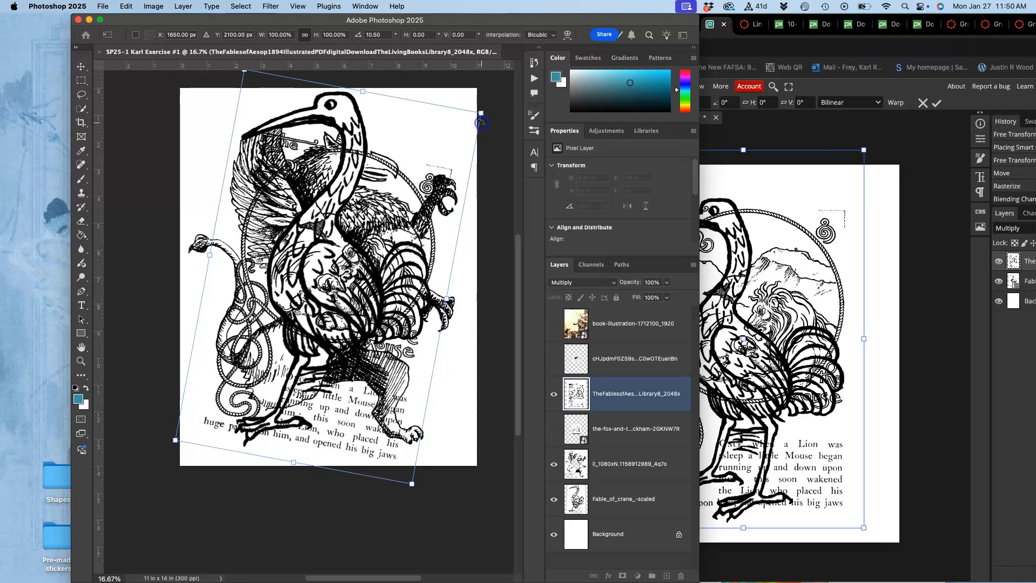
# - Scale the lion and mouse layer up to 116.55% over the crane and griffin, and apply the transform
pyautogui.moveTo(175, 441); pyautogui.dragTo(158, 460)
pyautogui.hscroll(3, 411, 243)
pyautogui.scroll(3, 411, 243)
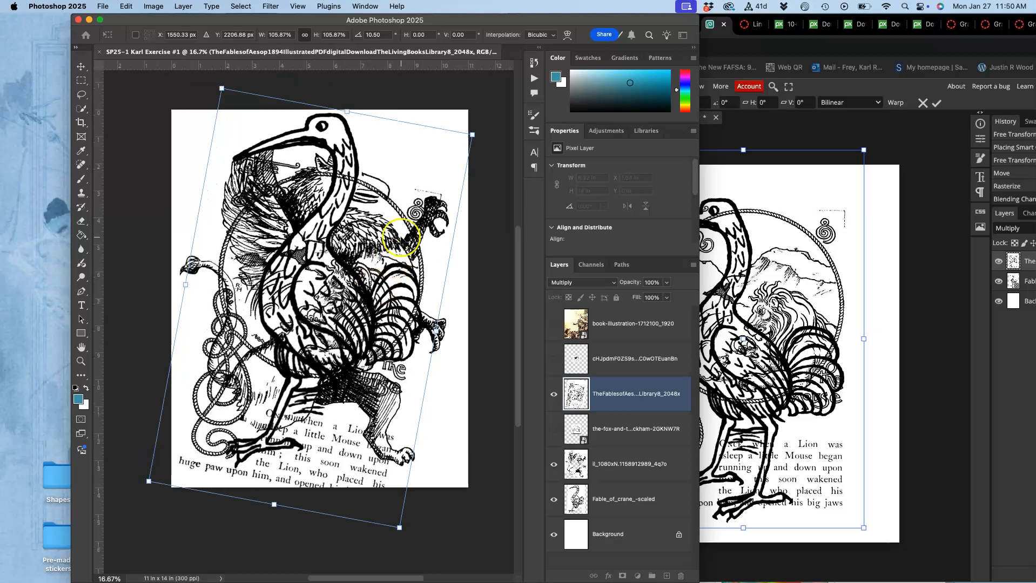
pyautogui.moveTo(444, 145); pyautogui.dragTo(476, 110)
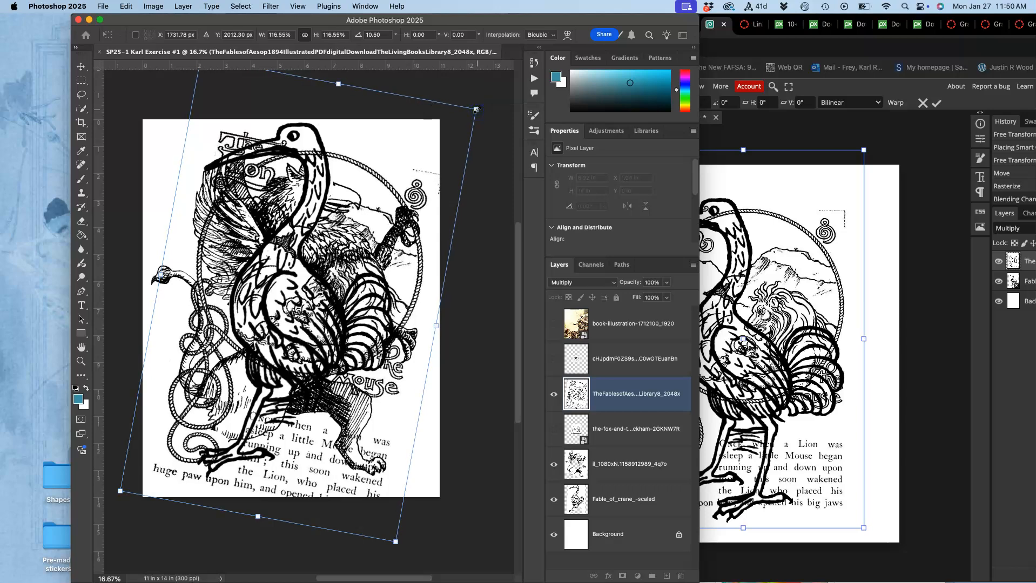
pyautogui.press('Return')
pyautogui.hscroll(-1, 432, 148)
pyautogui.scroll(1, 432, 149)
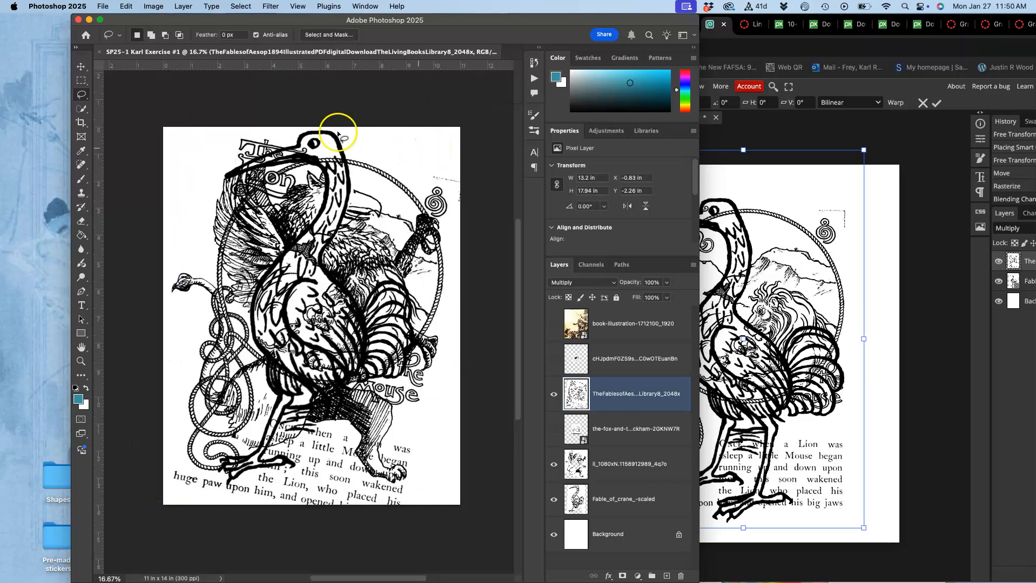
# - Lasso and delete the dotted corner lines beside the spiral in the artwork's upper right, and clear the selection
pyautogui.moveTo(471, 215)
pyautogui.mouseDown()
pyautogui.moveTo(444, 186)
pyautogui.moveTo(405, 179)
pyautogui.moveTo(386, 132)
pyautogui.moveTo(396, 104)
pyautogui.mouseUp()
pyautogui.moveTo(474, 211); pyautogui.dragTo(471, 215)
pyautogui.press('Delete')
pyautogui.click(311, 161)
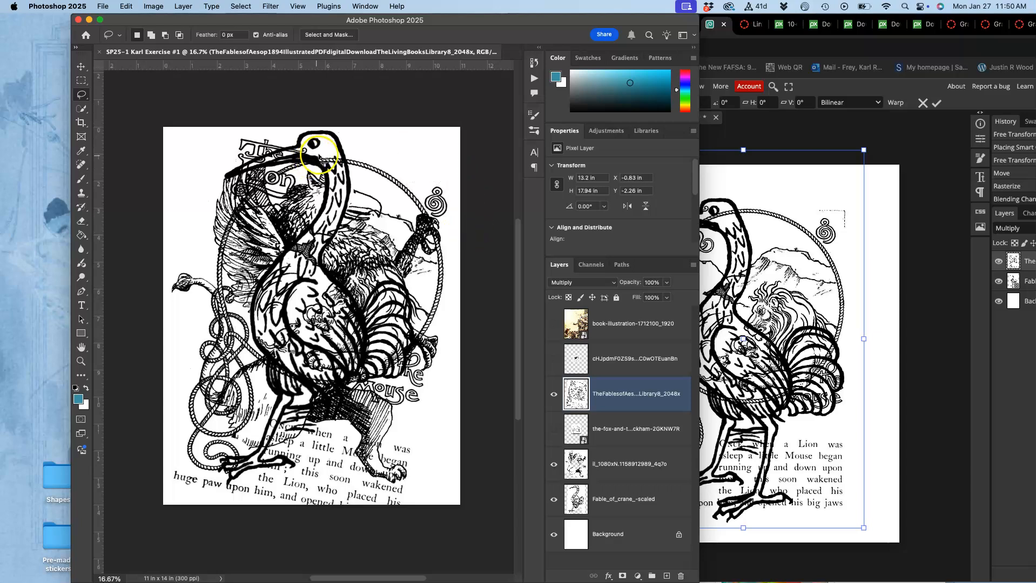
# - Lasso and delete the lion title and lines over the crane's beak and wing, an area about 5.13 by 5.59 inches
pyautogui.moveTo(316, 156)
pyautogui.mouseDown()
pyautogui.moveTo(277, 170)
pyautogui.moveTo(299, 170)
pyautogui.moveTo(303, 185)
pyautogui.moveTo(273, 208)
pyautogui.moveTo(271, 259)
pyautogui.moveTo(234, 278)
pyautogui.moveTo(204, 243)
pyautogui.moveTo(194, 171)
pyautogui.moveTo(232, 123)
pyautogui.moveTo(273, 119)
pyautogui.moveTo(328, 143)
pyautogui.mouseUp()
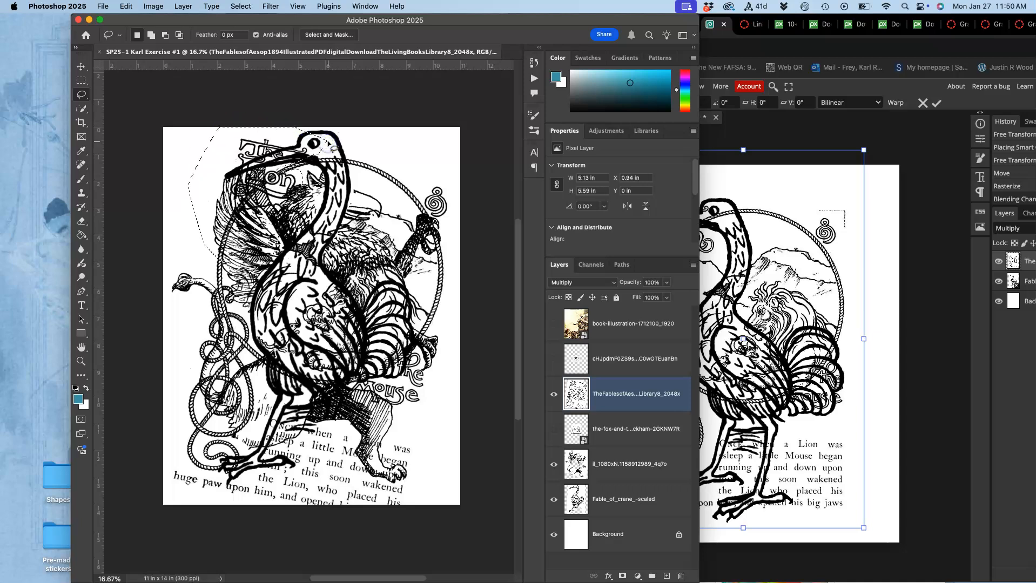
pyautogui.press('Delete')
pyautogui.press('super+d')
pyautogui.moveTo(344, 160)
pyautogui.mouseDown()
pyautogui.moveTo(273, 175)
pyautogui.moveTo(331, 173)
pyautogui.mouseUp()
pyautogui.click(329, 223)
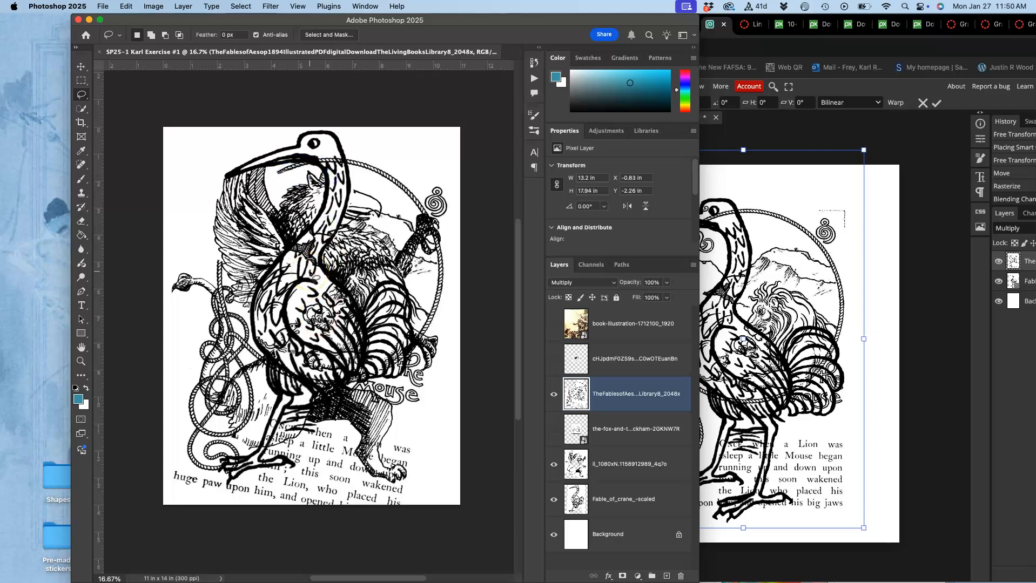
# - Warp the lion and mouse layer to reshape its rope circle and lion around the crane, and apply it
pyautogui.press('super+t')
pyautogui.rightClick(338, 267)
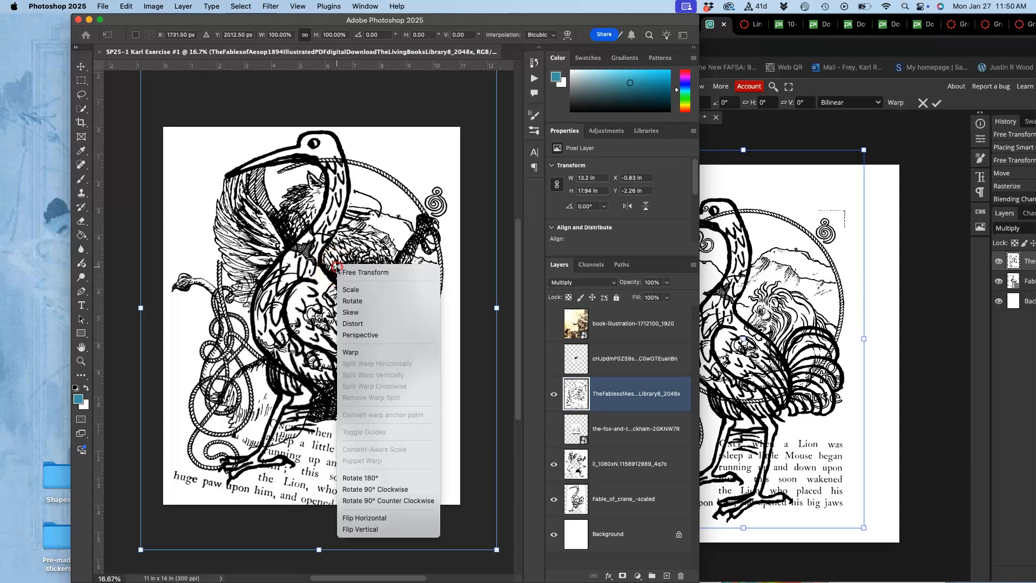
pyautogui.click(349, 352)
pyautogui.moveTo(251, 189); pyautogui.dragTo(236, 194)
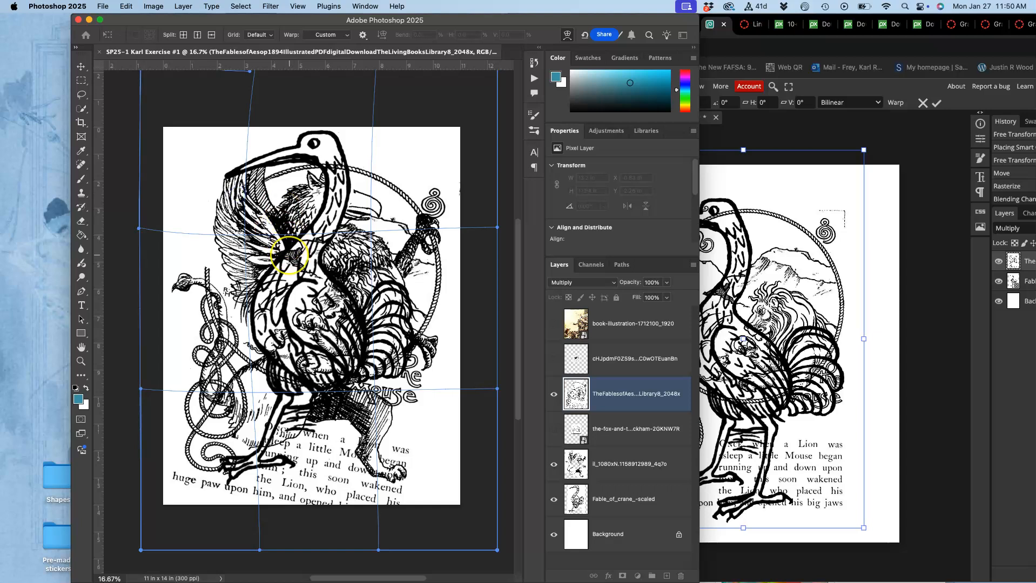
pyautogui.press('Return')
# - Lasso and delete the stray rope end near the griffin's tail, and clear the selection
pyautogui.press('l')
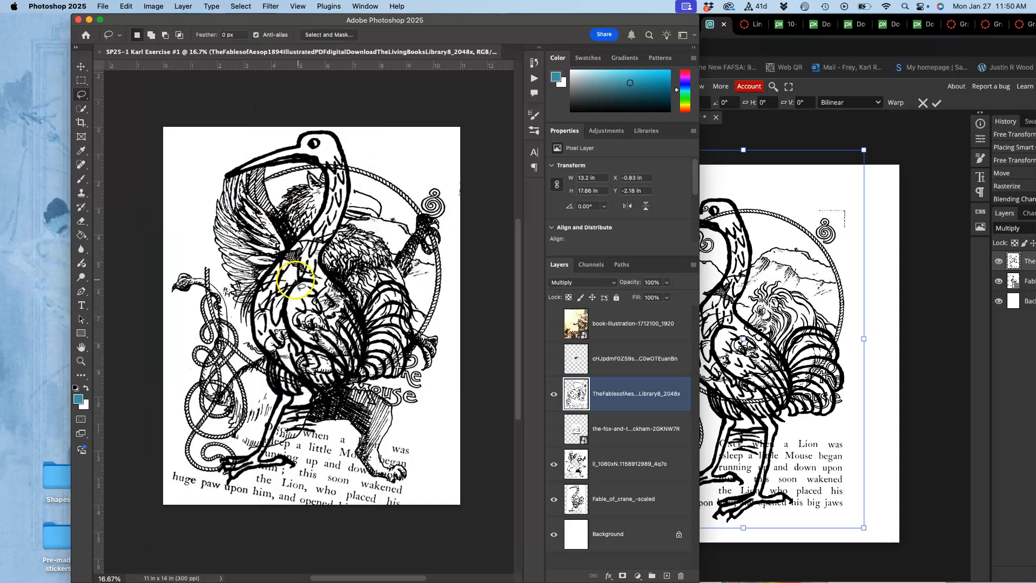
pyautogui.moveTo(212, 291)
pyautogui.mouseDown()
pyautogui.moveTo(201, 286)
pyautogui.moveTo(204, 254)
pyautogui.moveTo(222, 273)
pyautogui.moveTo(215, 291)
pyautogui.mouseUp()
pyautogui.click(280, 299)
# - Lasso and delete the fable text and mouse title across the lower page, an area about 10.23 by 7.43 inches
pyautogui.scroll(-2, 273, 370)
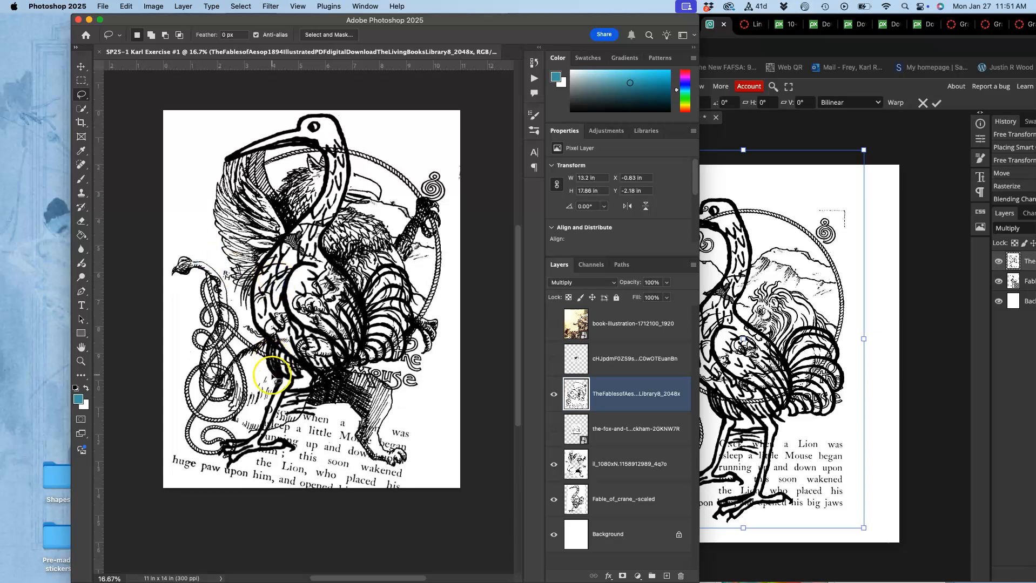
pyautogui.hscroll(-1, 273, 370)
pyautogui.moveTo(335, 402)
pyautogui.mouseDown()
pyautogui.moveTo(336, 370)
pyautogui.moveTo(312, 346)
pyautogui.moveTo(405, 294)
pyautogui.moveTo(422, 319)
pyautogui.moveTo(408, 326)
pyautogui.moveTo(447, 354)
pyautogui.moveTo(440, 413)
pyautogui.moveTo(425, 427)
pyautogui.moveTo(427, 542)
pyautogui.moveTo(135, 562)
pyautogui.mouseUp()
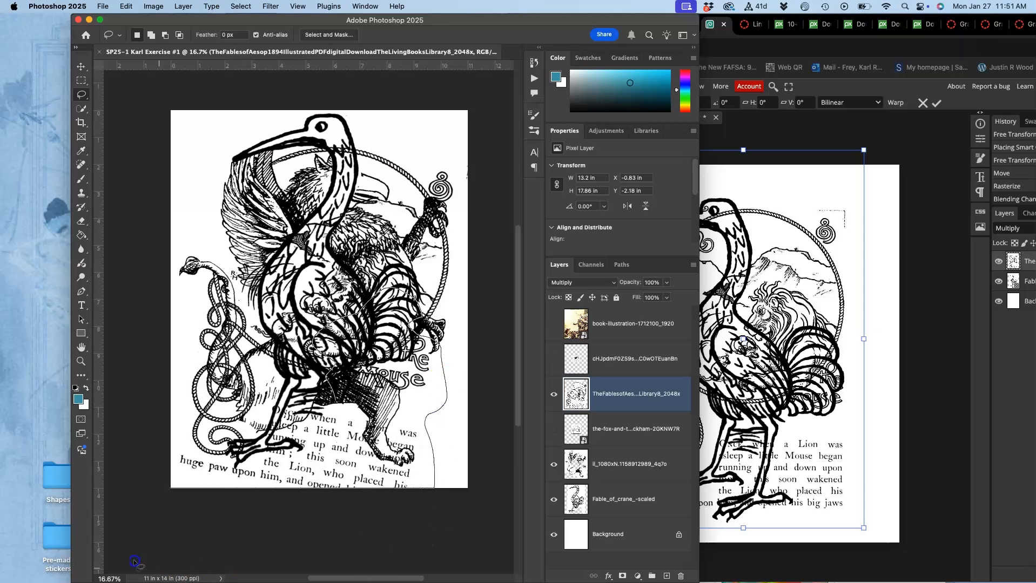
pyautogui.moveTo(160, 448)
pyautogui.mouseDown()
pyautogui.moveTo(242, 455)
pyautogui.moveTo(265, 395)
pyautogui.moveTo(284, 378)
pyautogui.moveTo(328, 362)
pyautogui.mouseUp()
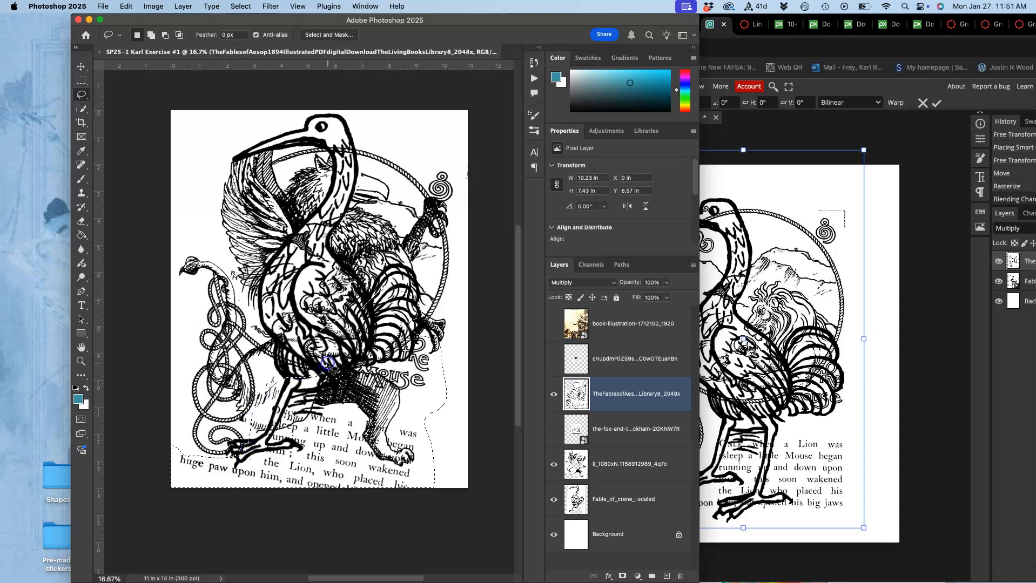
pyautogui.press('Delete')
pyautogui.press('cmd+d')
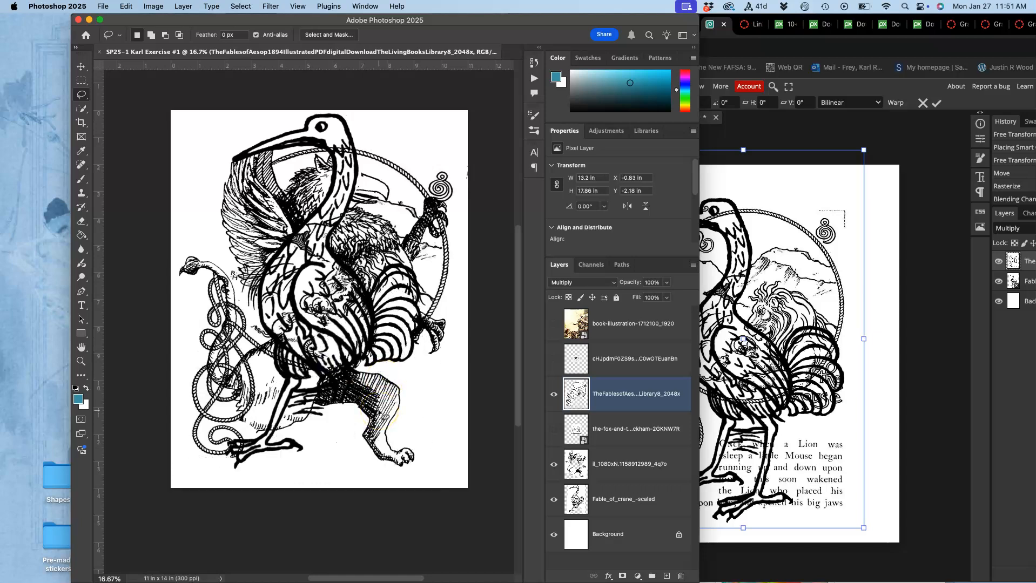
# - Show the small winged lion layer to examine it, and hide it again
pyautogui.scroll(2, 385, 417)
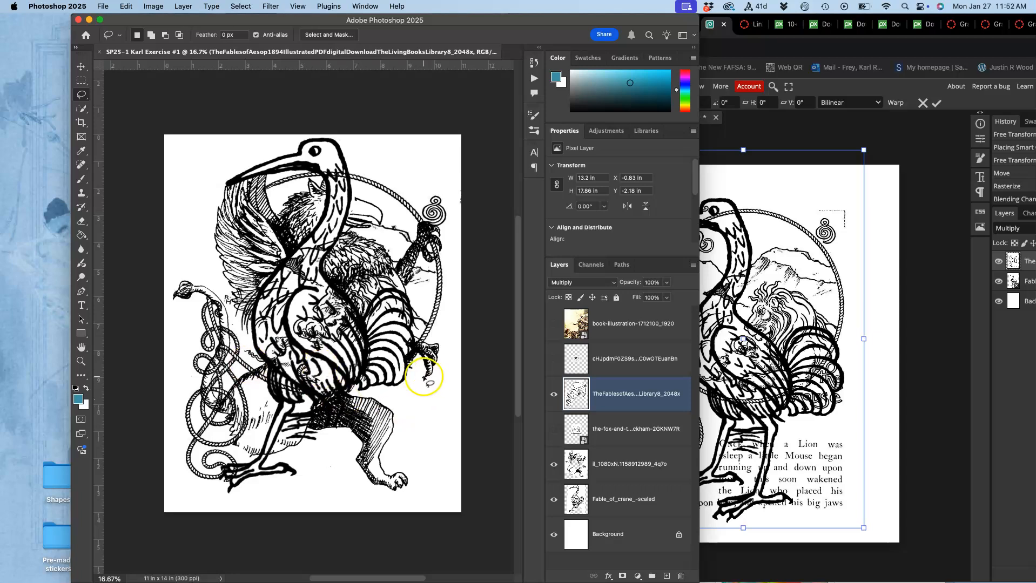
pyautogui.click(553, 360)
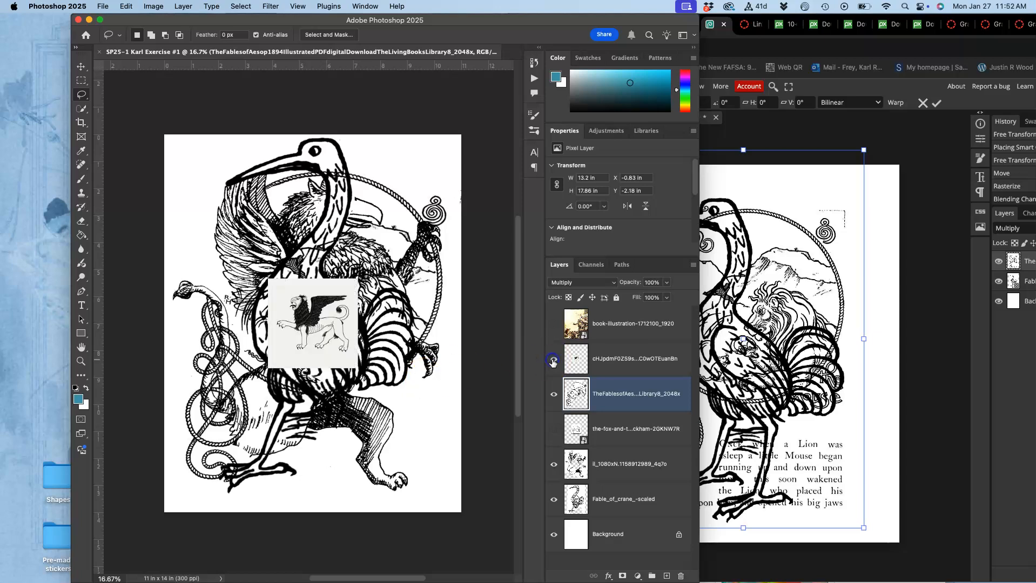
pyautogui.click(553, 361)
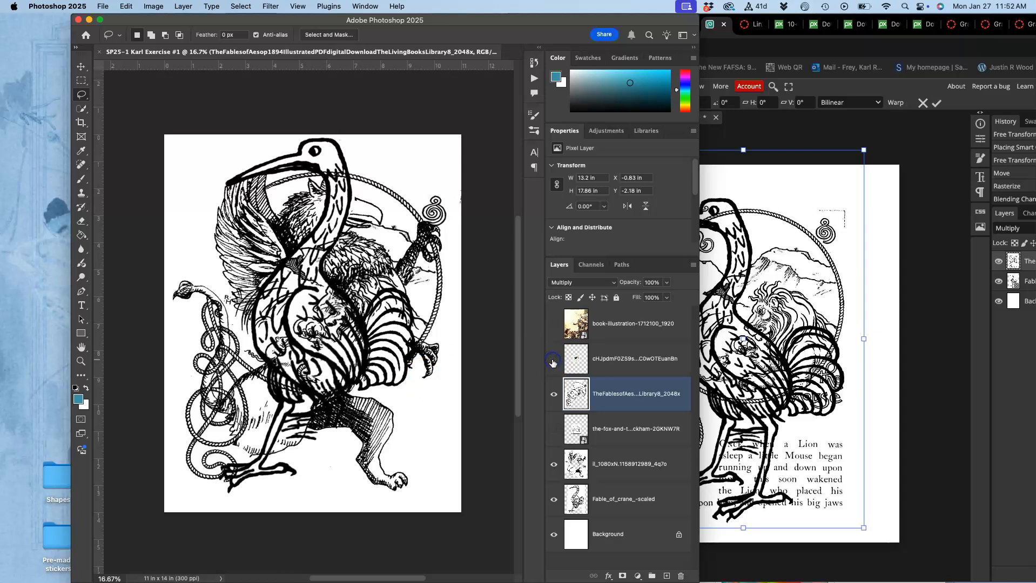
# - Show the book-illustration-1712100_1920 layer with the frog and rasterize it
pyautogui.click(554, 325)
pyautogui.click(554, 326)
pyautogui.click(554, 327)
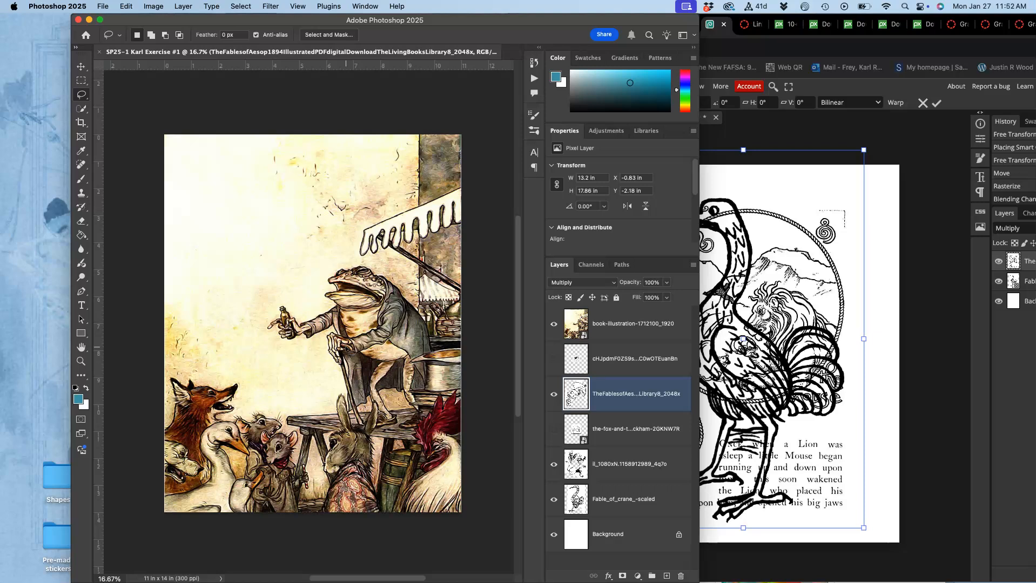
pyautogui.click(606, 324)
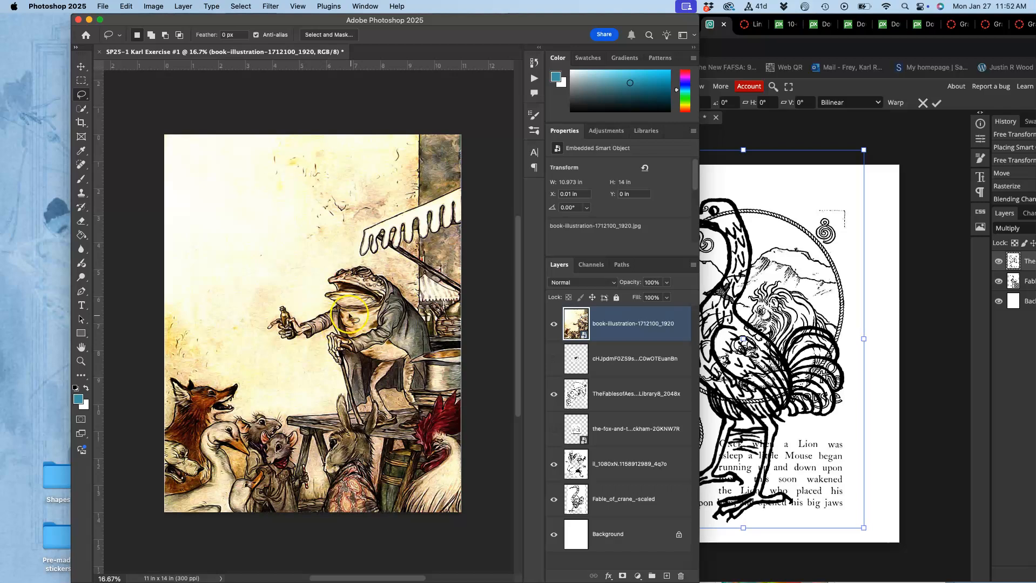
pyautogui.rightClick(608, 332)
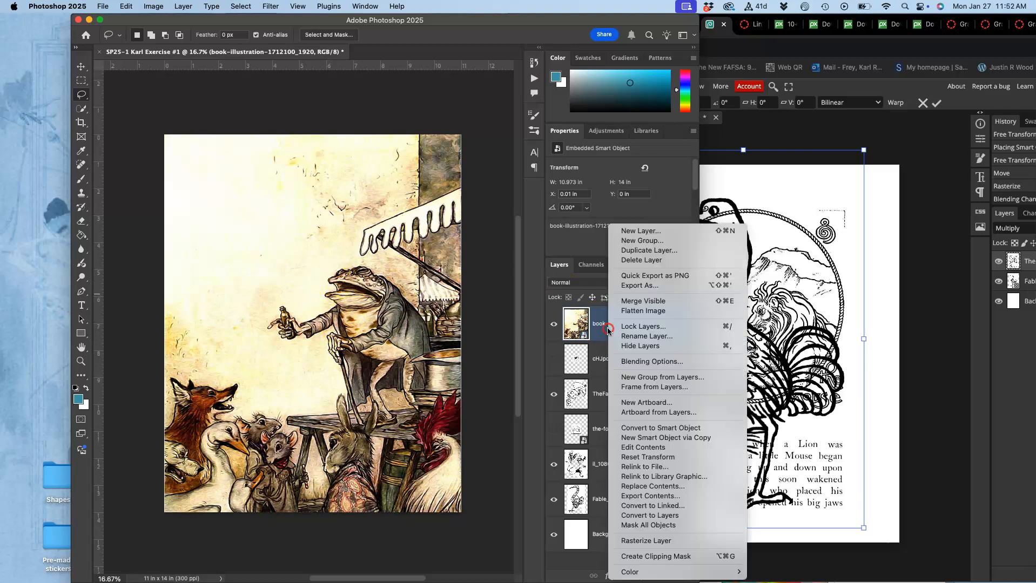
pyautogui.click(654, 546)
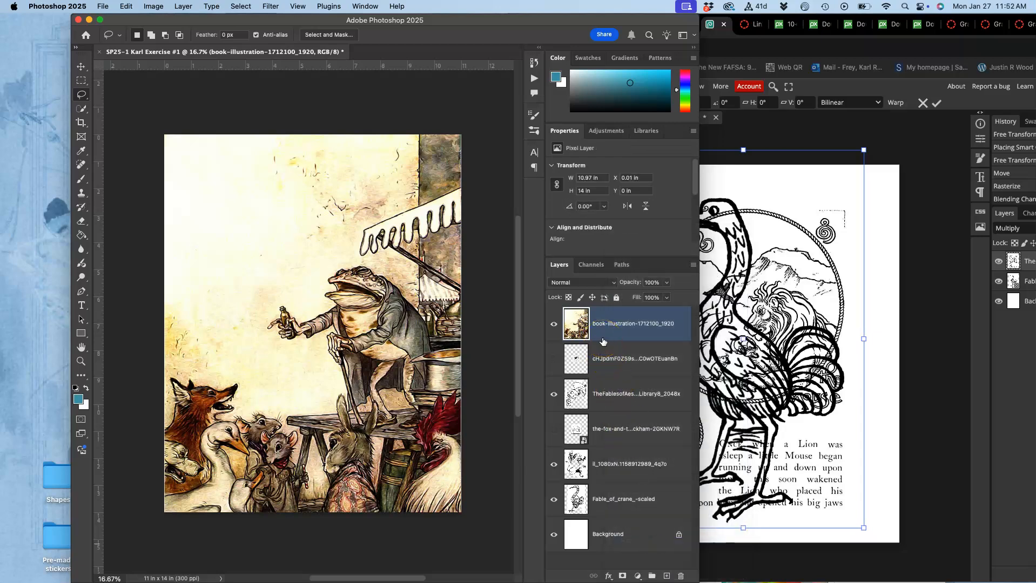
# - Open a Levels adjustment on the book illustration layer and set its input levels to 87 for black and 117 for white
pyautogui.click(155, 7)
pyautogui.moveTo(159, 38)
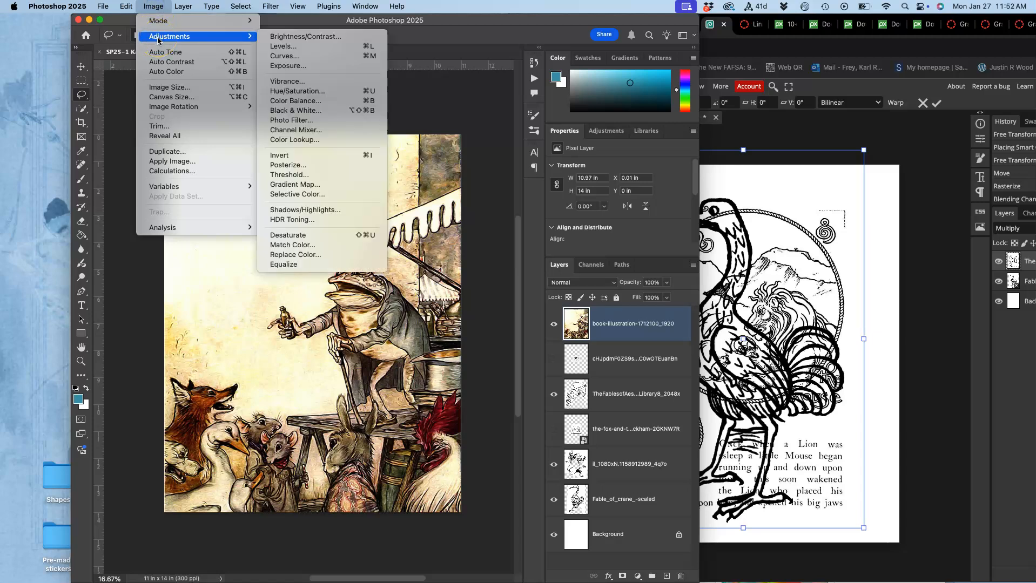
pyautogui.click(283, 47)
pyautogui.moveTo(732, 162); pyautogui.dragTo(658, 163)
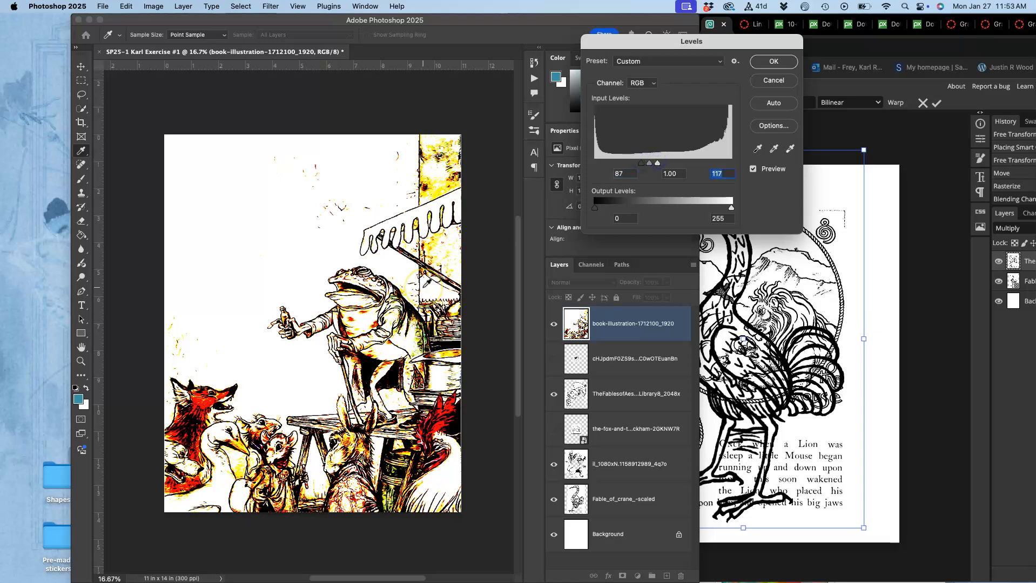
# - Refine the illustration's input levels to 86 for black and 107 for white, and apply the Levels adjustment
pyautogui.press('super+equal')
pyautogui.press('super+equal')
pyautogui.press('super+equal')
pyautogui.press('super+equal')
pyautogui.hscroll(5, 426, 284)
pyautogui.scroll(-2, 427, 284)
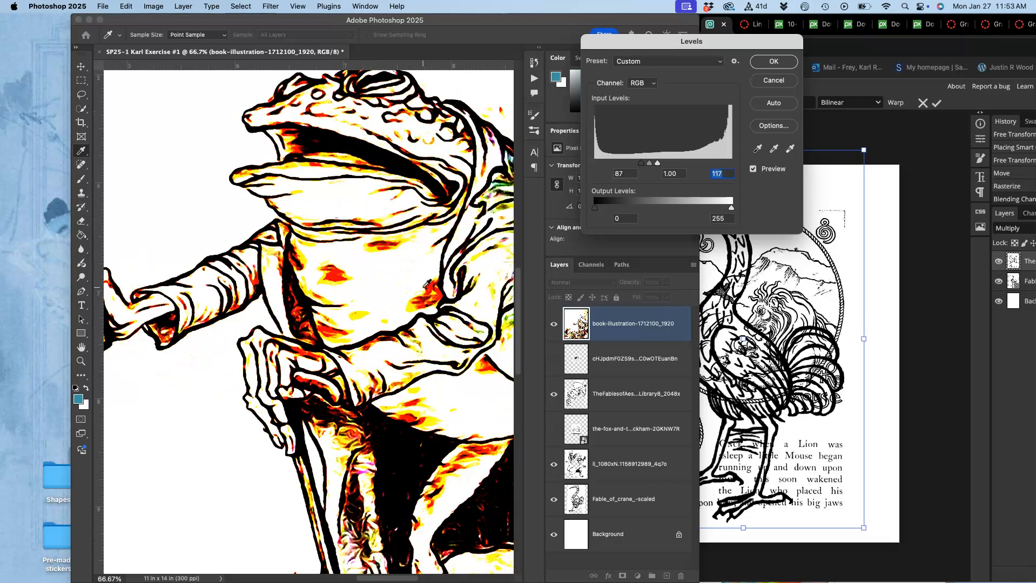
pyautogui.scroll(3, 384, 276)
pyautogui.hscroll(2, 384, 276)
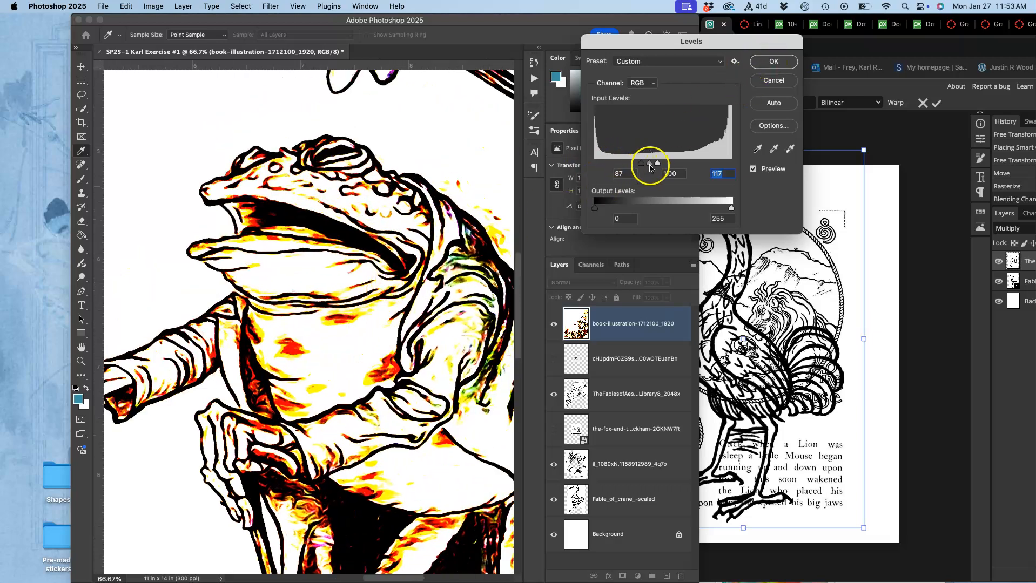
pyautogui.moveTo(657, 163)
pyautogui.mouseDown()
pyautogui.moveTo(668, 168)
pyautogui.moveTo(619, 170)
pyautogui.moveTo(638, 166)
pyautogui.mouseUp()
pyautogui.moveTo(651, 166); pyautogui.dragTo(652, 166)
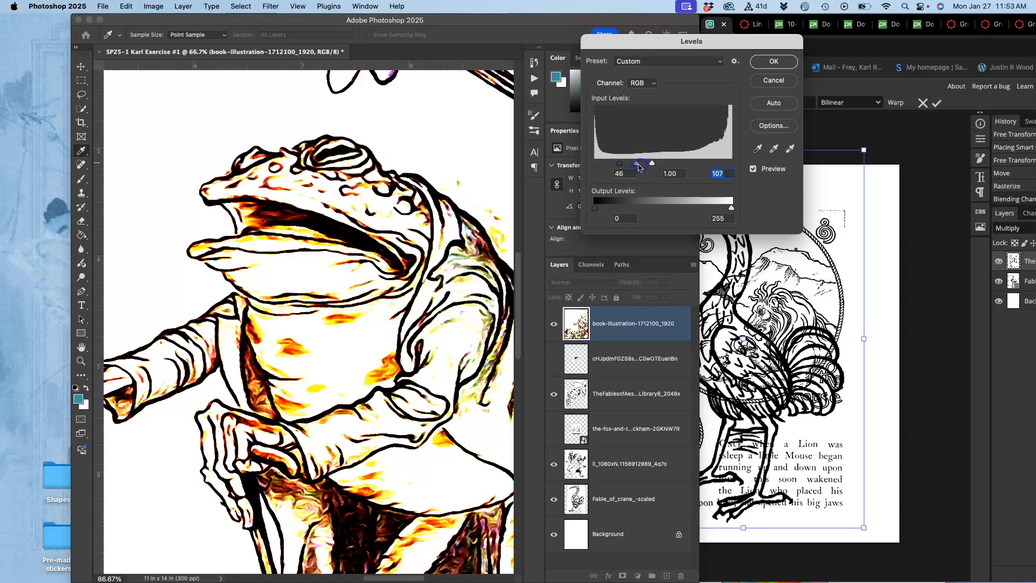
pyautogui.moveTo(621, 166); pyautogui.dragTo(644, 166)
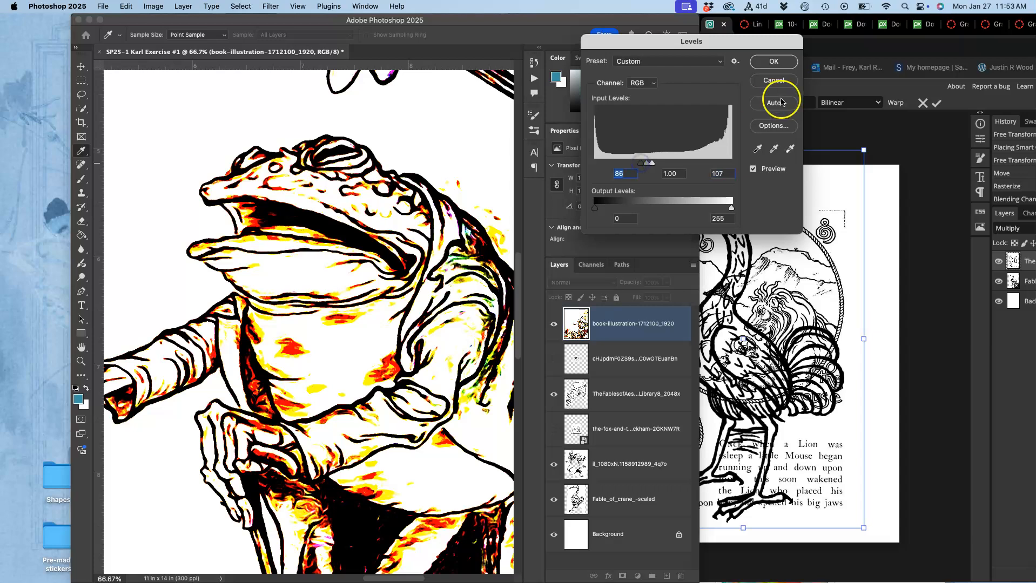
pyautogui.click(770, 60)
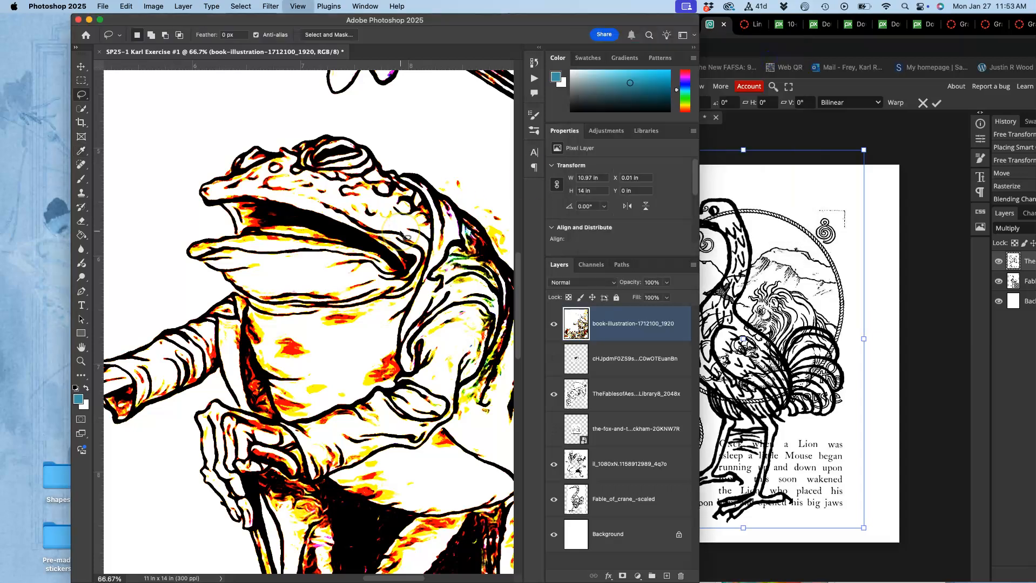
# - Examine the high-contrast book illustration as a whole and in close-up around the frog's arm and hand
pyautogui.press('super+minus')
pyautogui.press('super+minus')
pyautogui.press('super+minus')
pyautogui.press('super+minus')
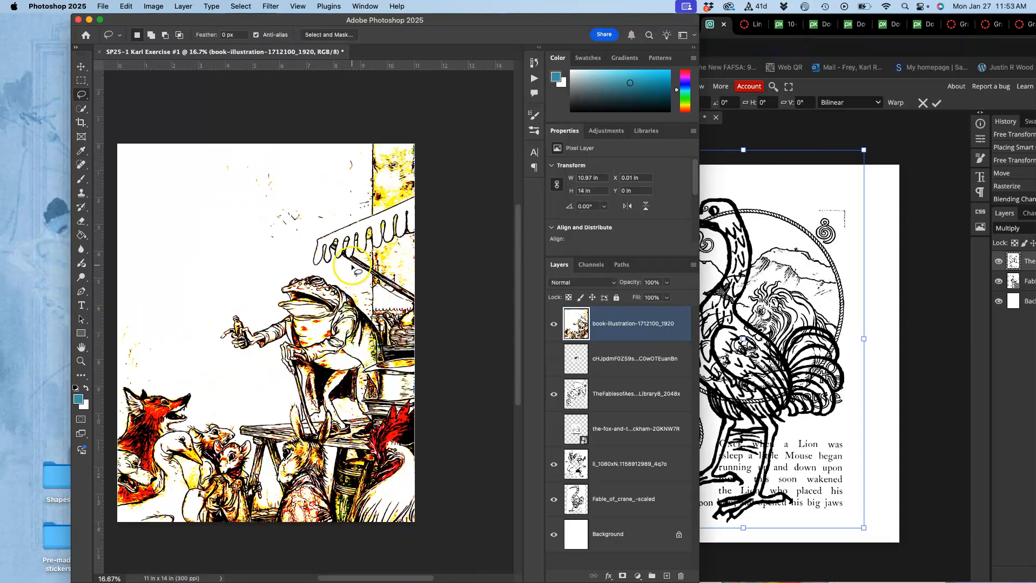
pyautogui.hscroll(-2, 368, 261)
pyautogui.scroll(-4, 351, 259)
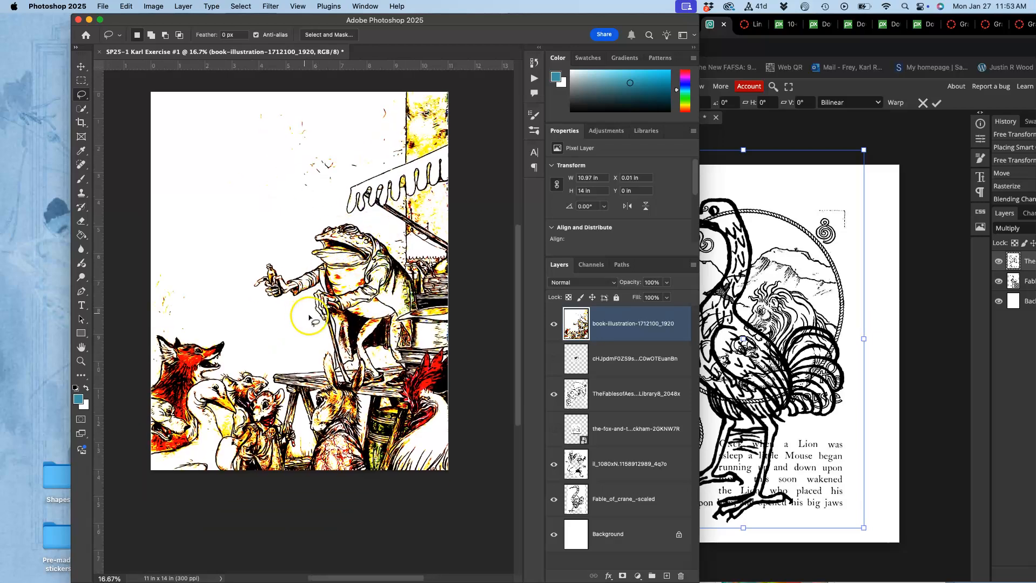
pyautogui.press('super+plus')
pyautogui.press('super+plus')
pyautogui.press('super+plus')
pyautogui.press('super+plus')
pyautogui.press('super+plus')
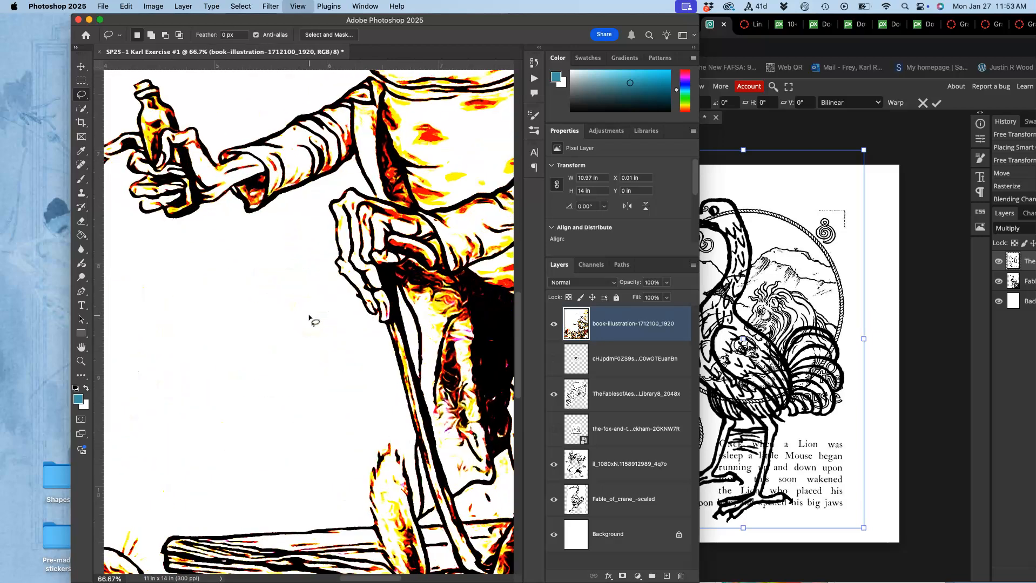
pyautogui.click(81, 96)
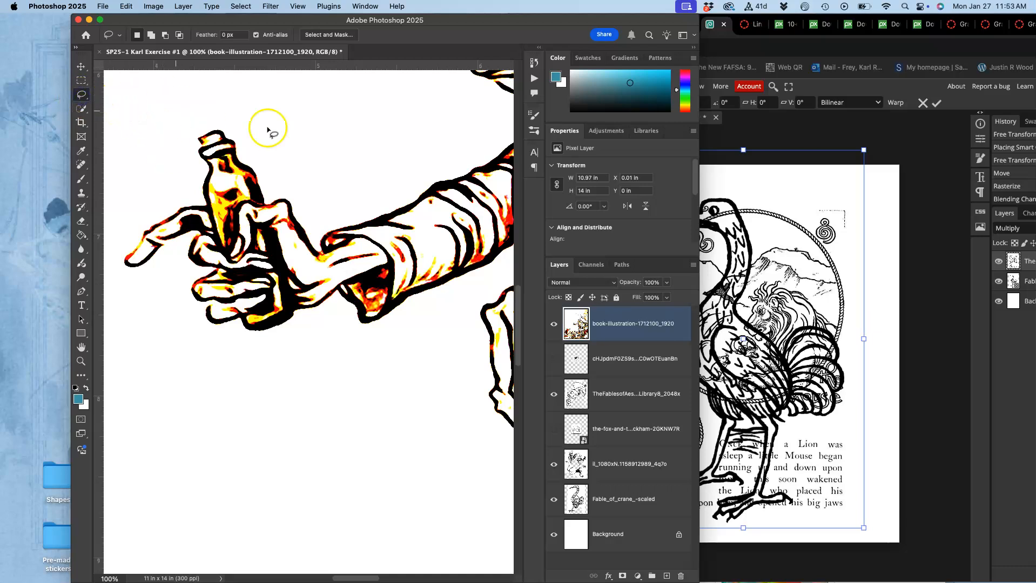
pyautogui.moveTo(326, 139)
pyautogui.mouseDown()
pyautogui.moveTo(386, 155)
pyautogui.moveTo(348, 138)
pyautogui.mouseUp()
pyautogui.click(331, 101)
pyautogui.click(83, 96)
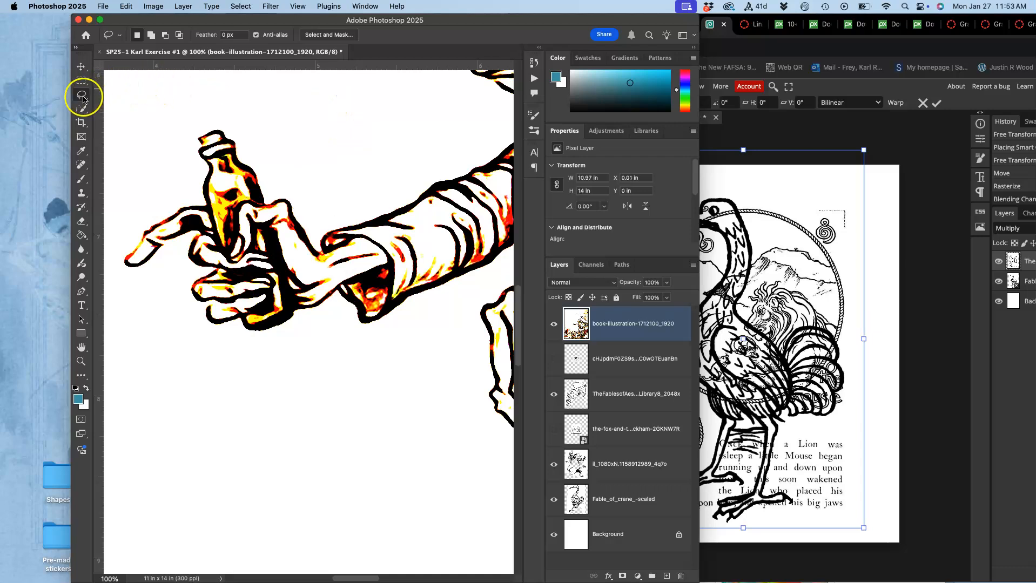
# - Activate the Magic Wand tool and show the related selection tools
pyautogui.click(79, 109)
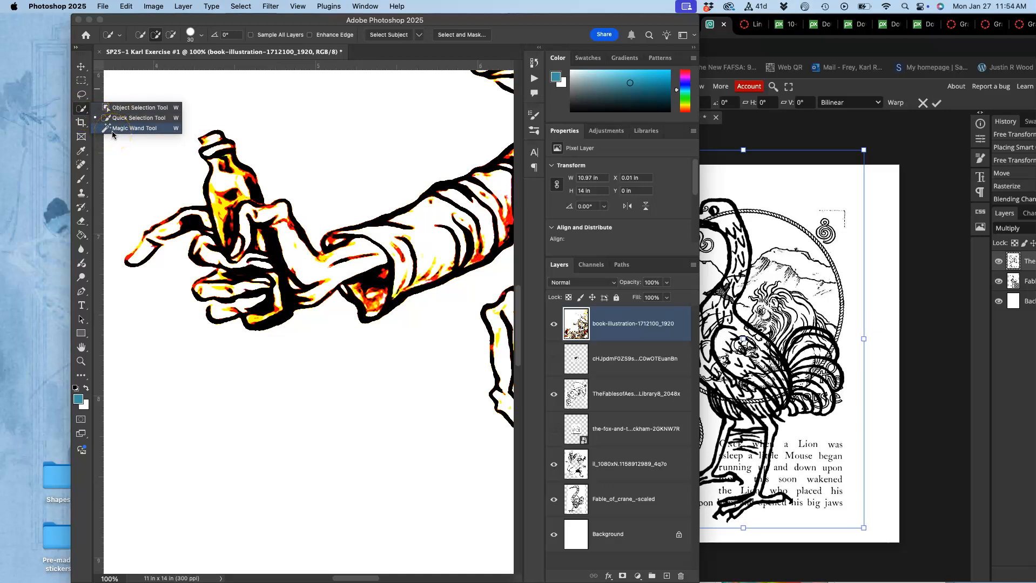
pyautogui.click(112, 130)
pyautogui.click(83, 110)
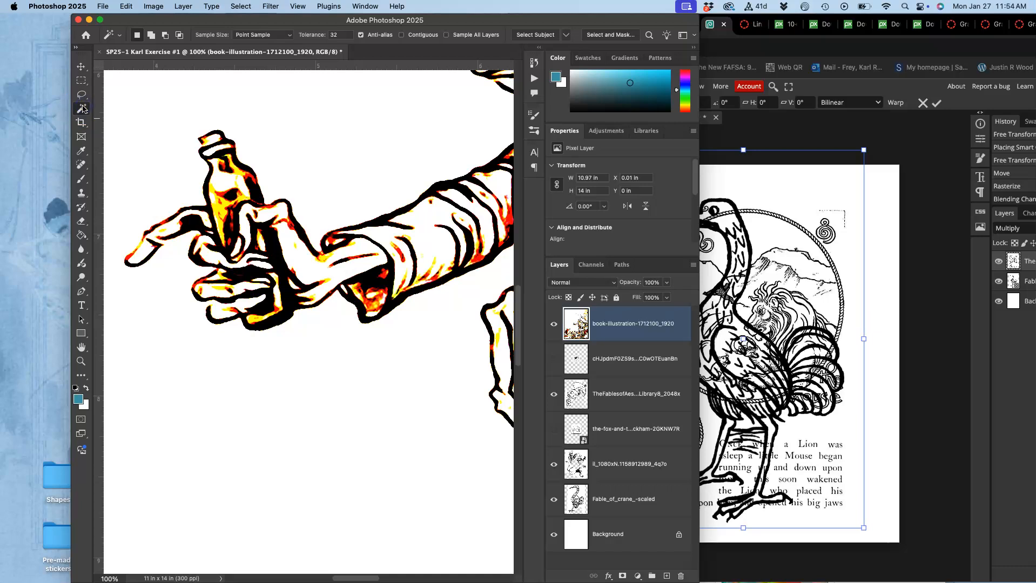
pyautogui.click(84, 113)
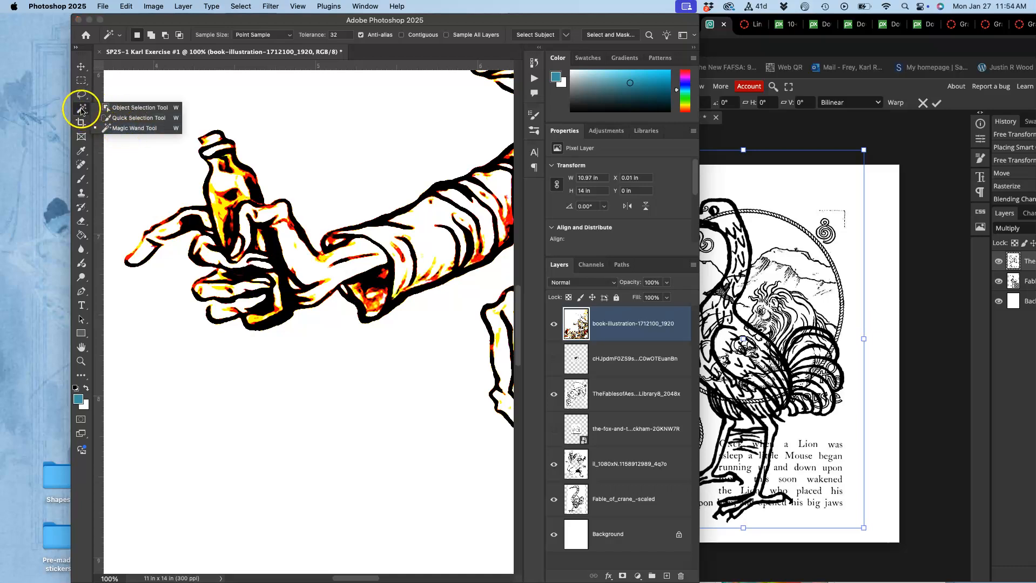
# - Select all the black linework across the book illustration layer with the Magic Wand, leaving Contiguous off
pyautogui.click(82, 111)
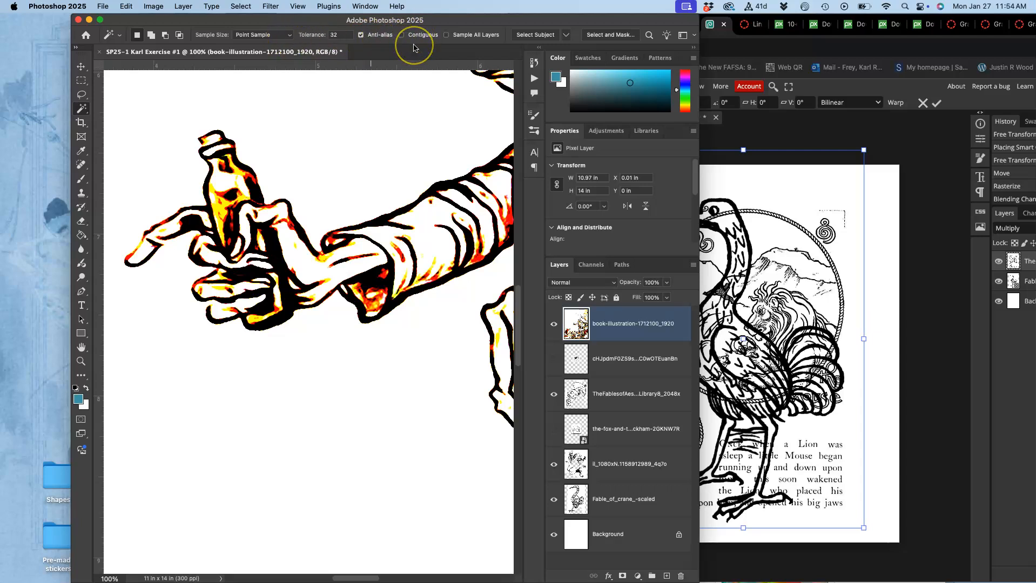
pyautogui.click(381, 222)
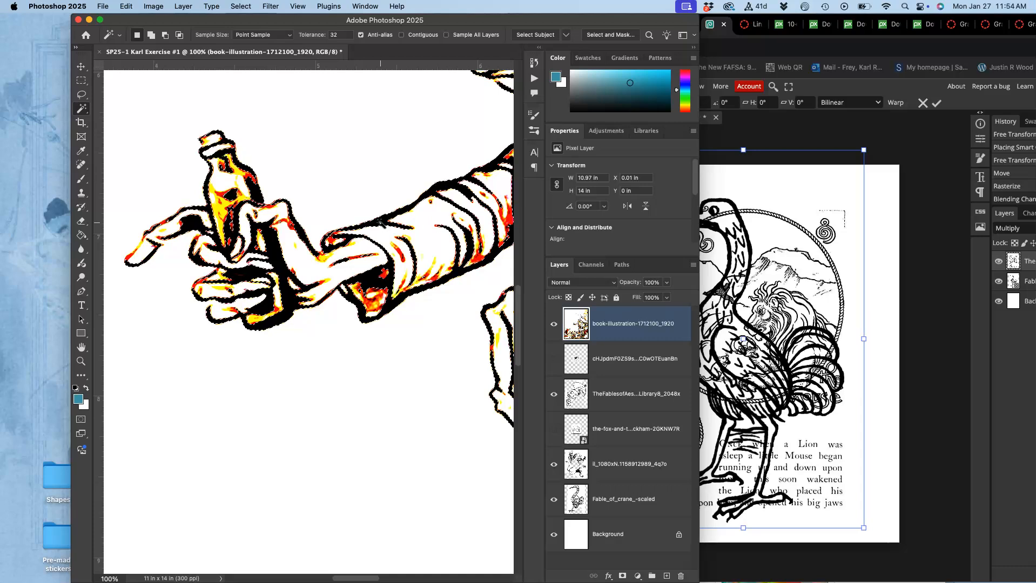
pyautogui.click(306, 261)
pyautogui.hscroll(6, 324, 249)
pyautogui.scroll(3, 324, 248)
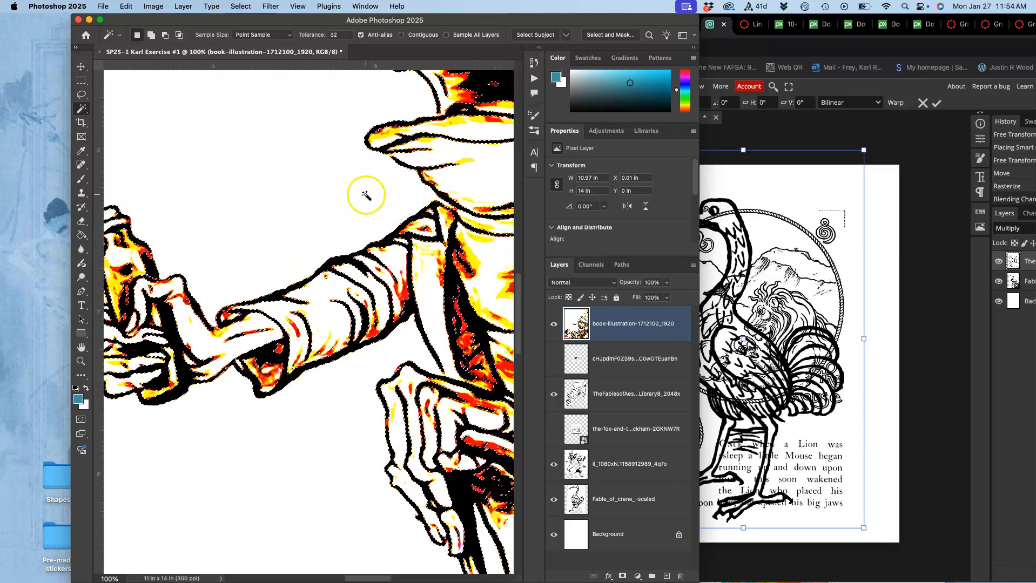
# - Invert the selection and delete the white and coloured areas from the book illustration layer, keeping only its black linework
pyautogui.click(241, 6)
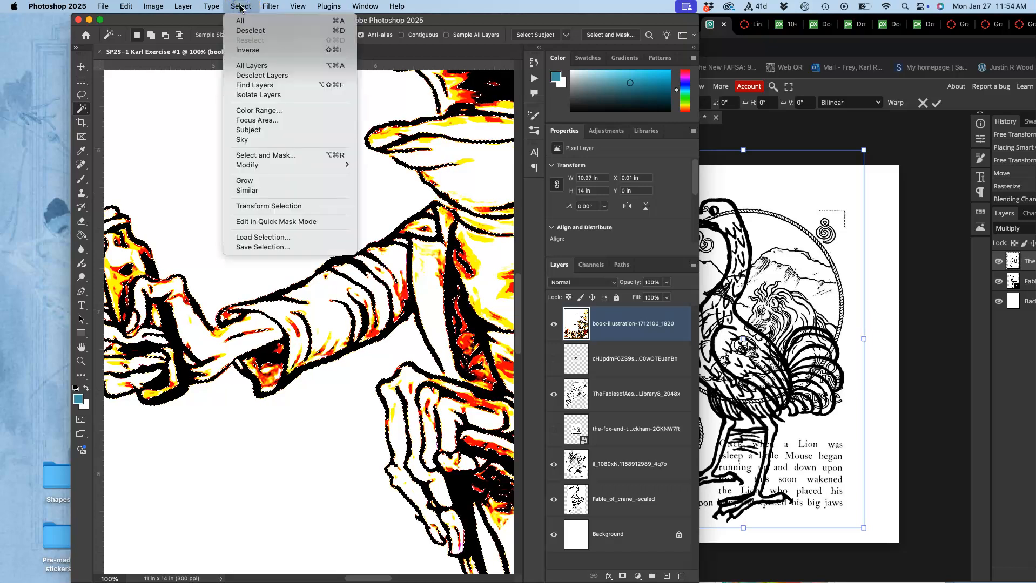
pyautogui.click(249, 53)
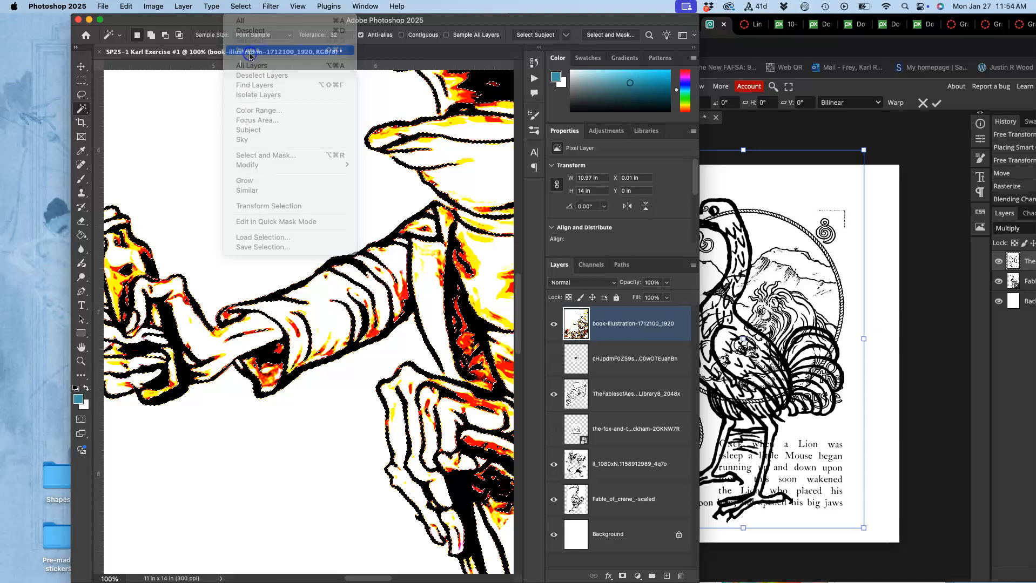
pyautogui.scroll(-4, 274, 192)
pyautogui.hscroll(-3, 274, 193)
pyautogui.hscroll(-6, 274, 193)
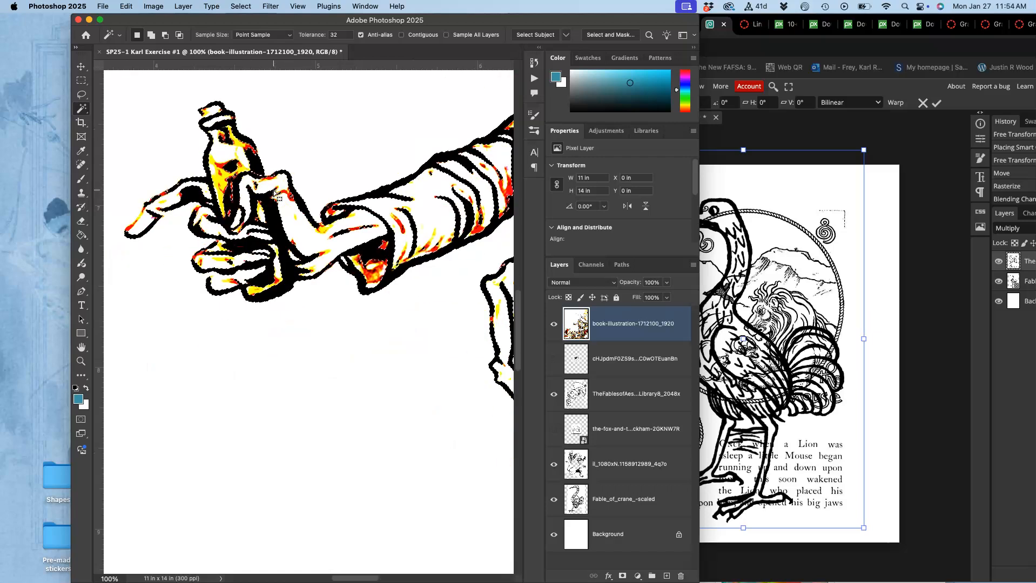
pyautogui.hscroll(-3, 249, 193)
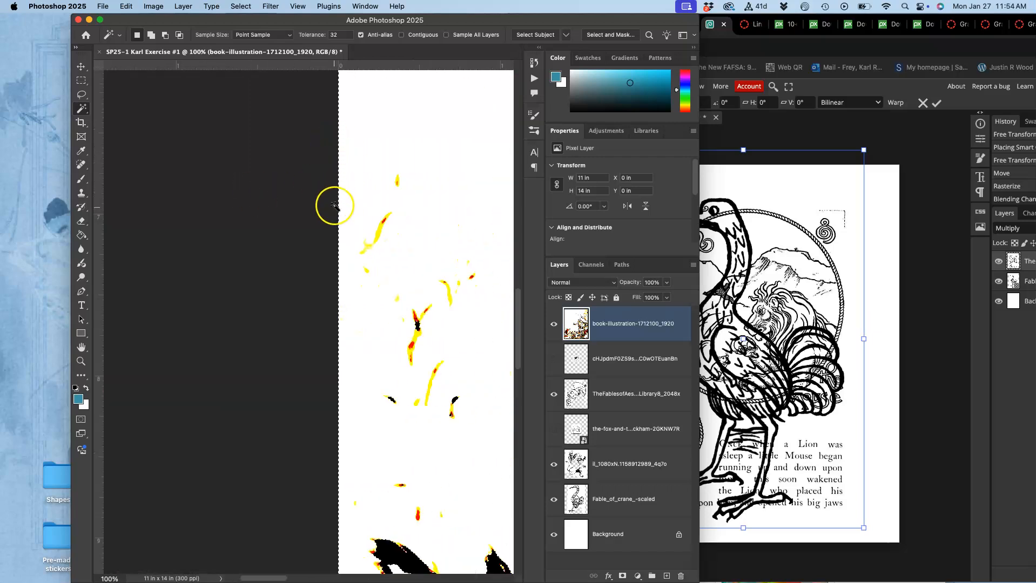
pyautogui.press('super+0')
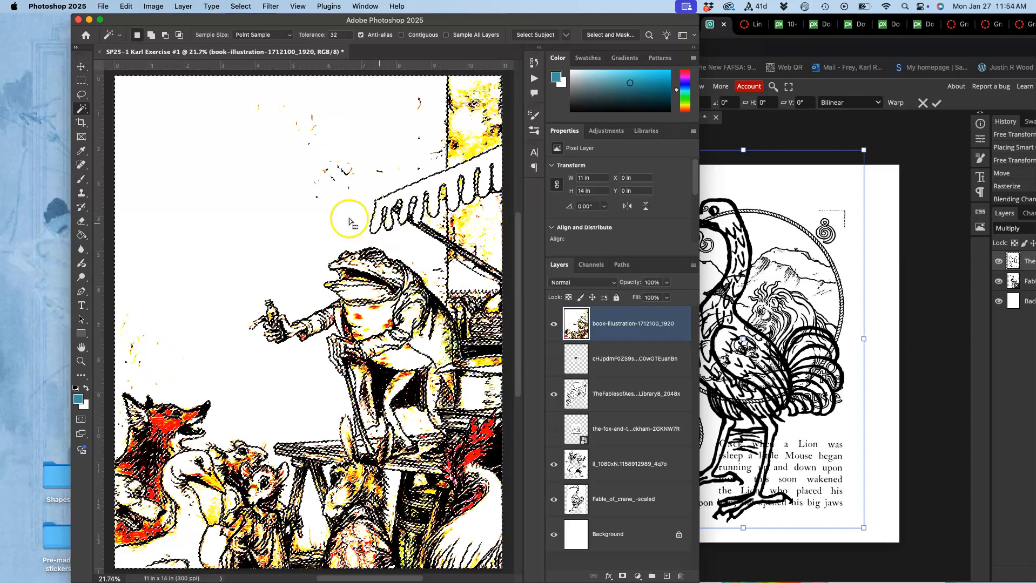
pyautogui.press('Delete')
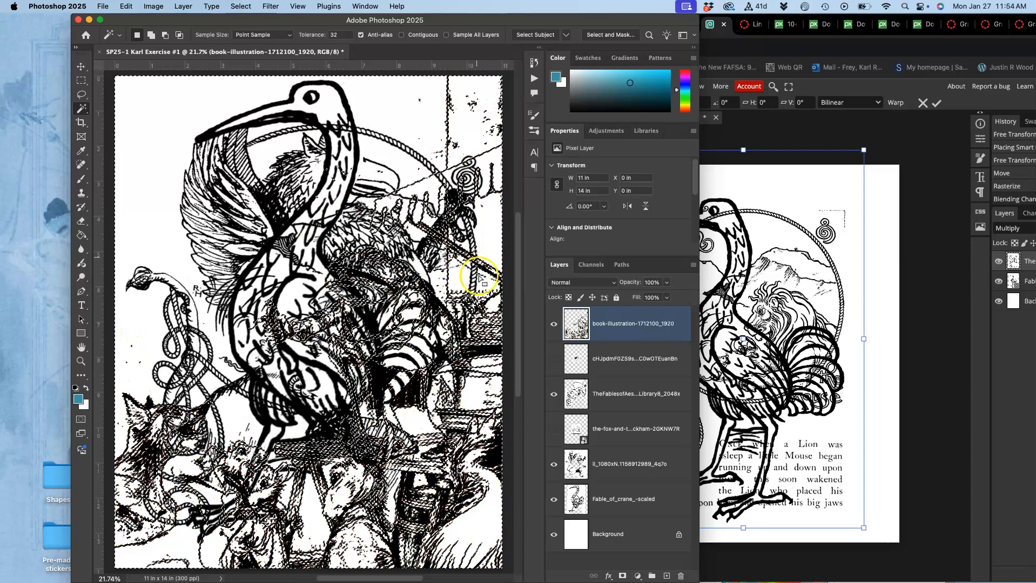